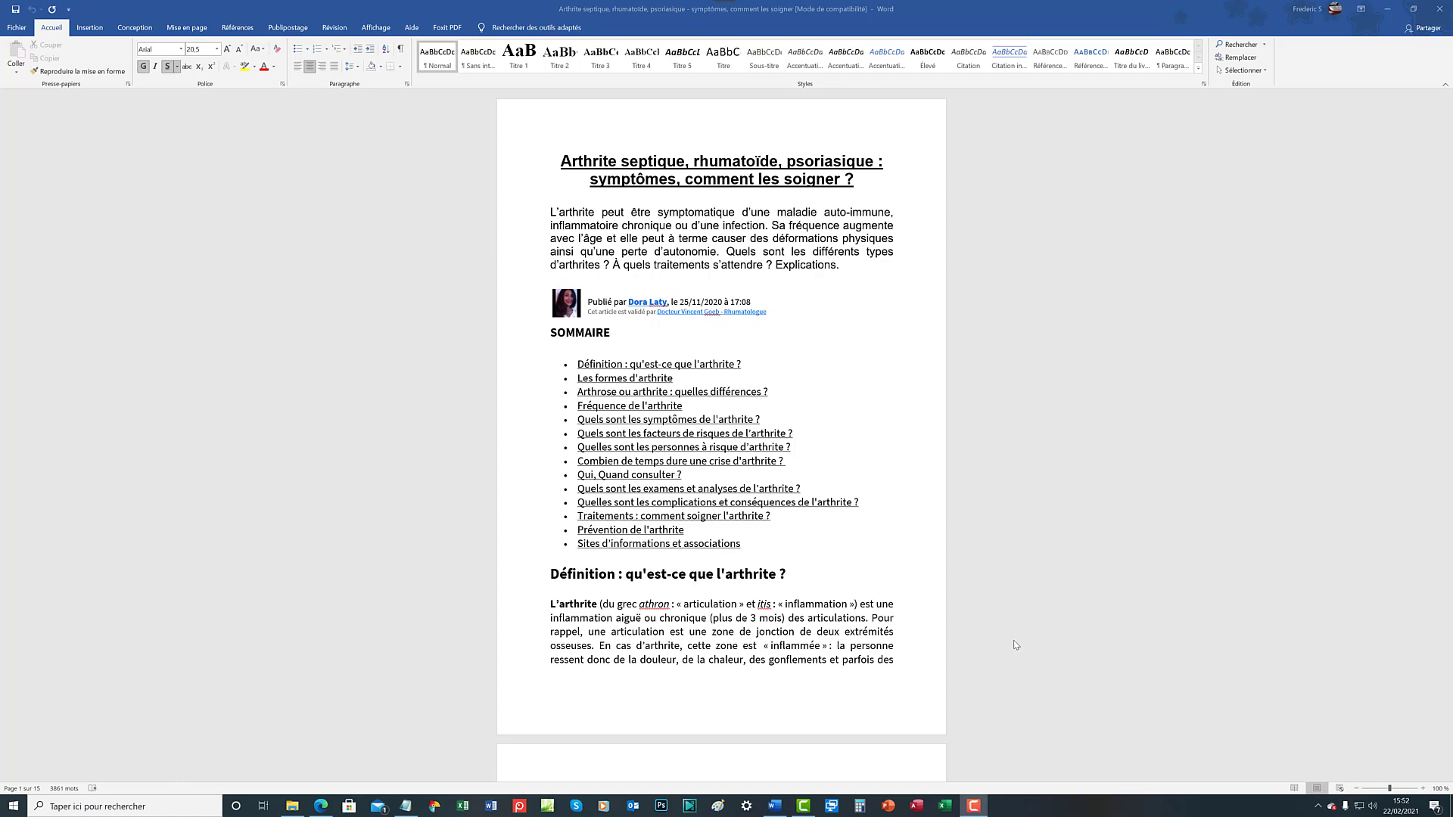
Open the Go To dialog and look through its list of element types, keeping Page as the target.
click(926, 524)
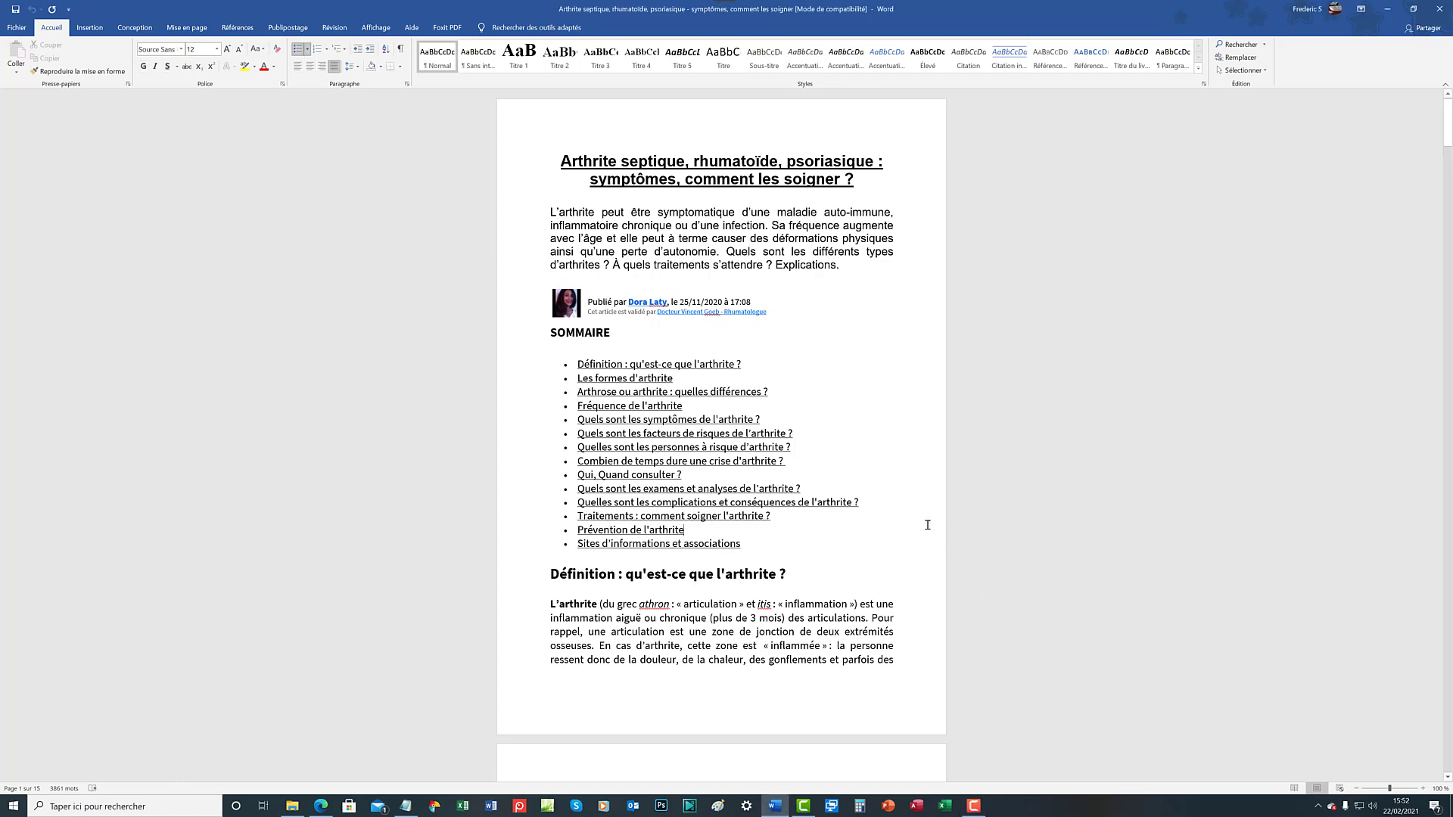
key(F5)
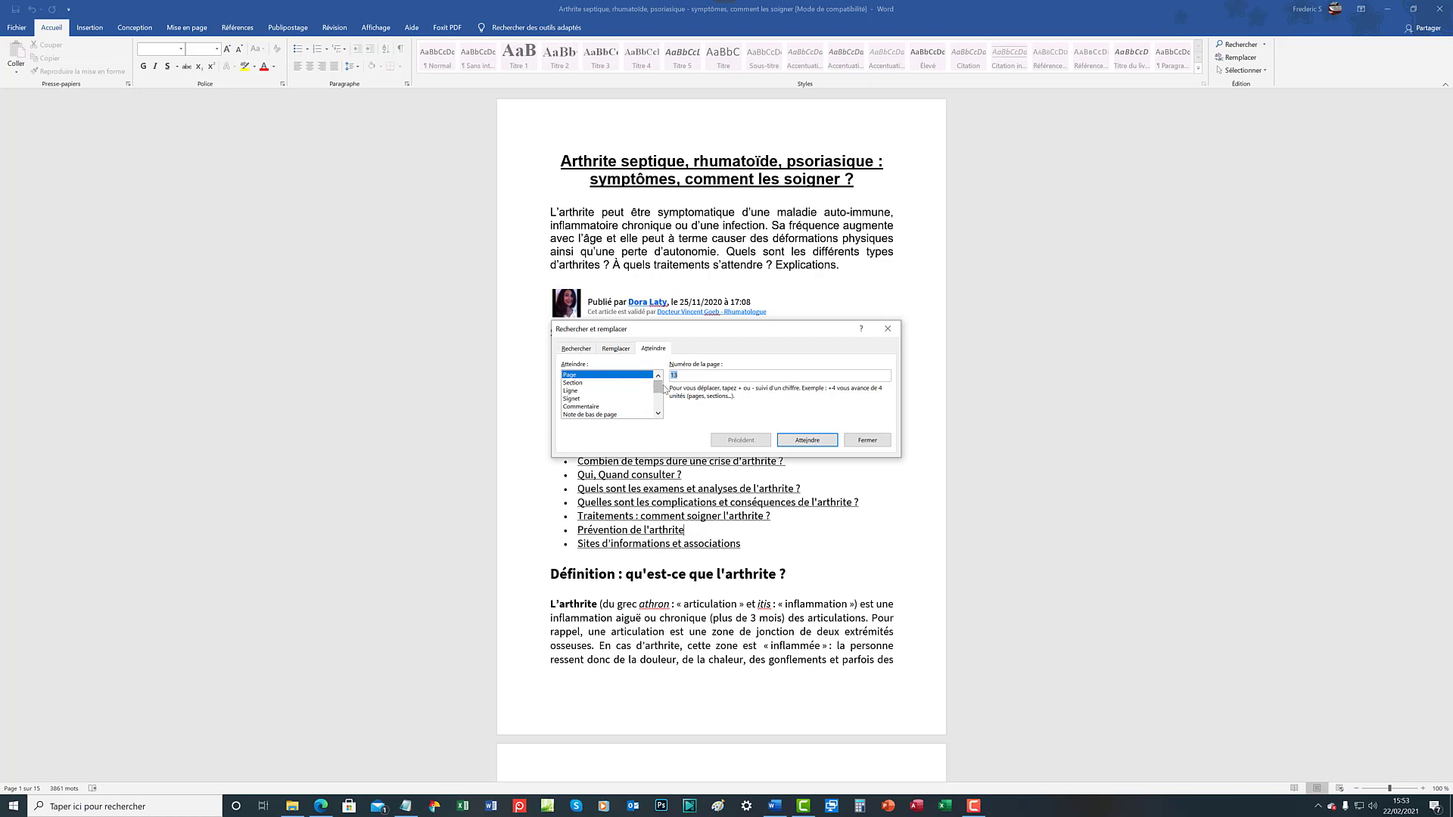
mouse_move(660, 389)
mouse_down()
mouse_move(659, 407)
mouse_move(659, 386)
mouse_up()
drag(659, 394, 659, 412)
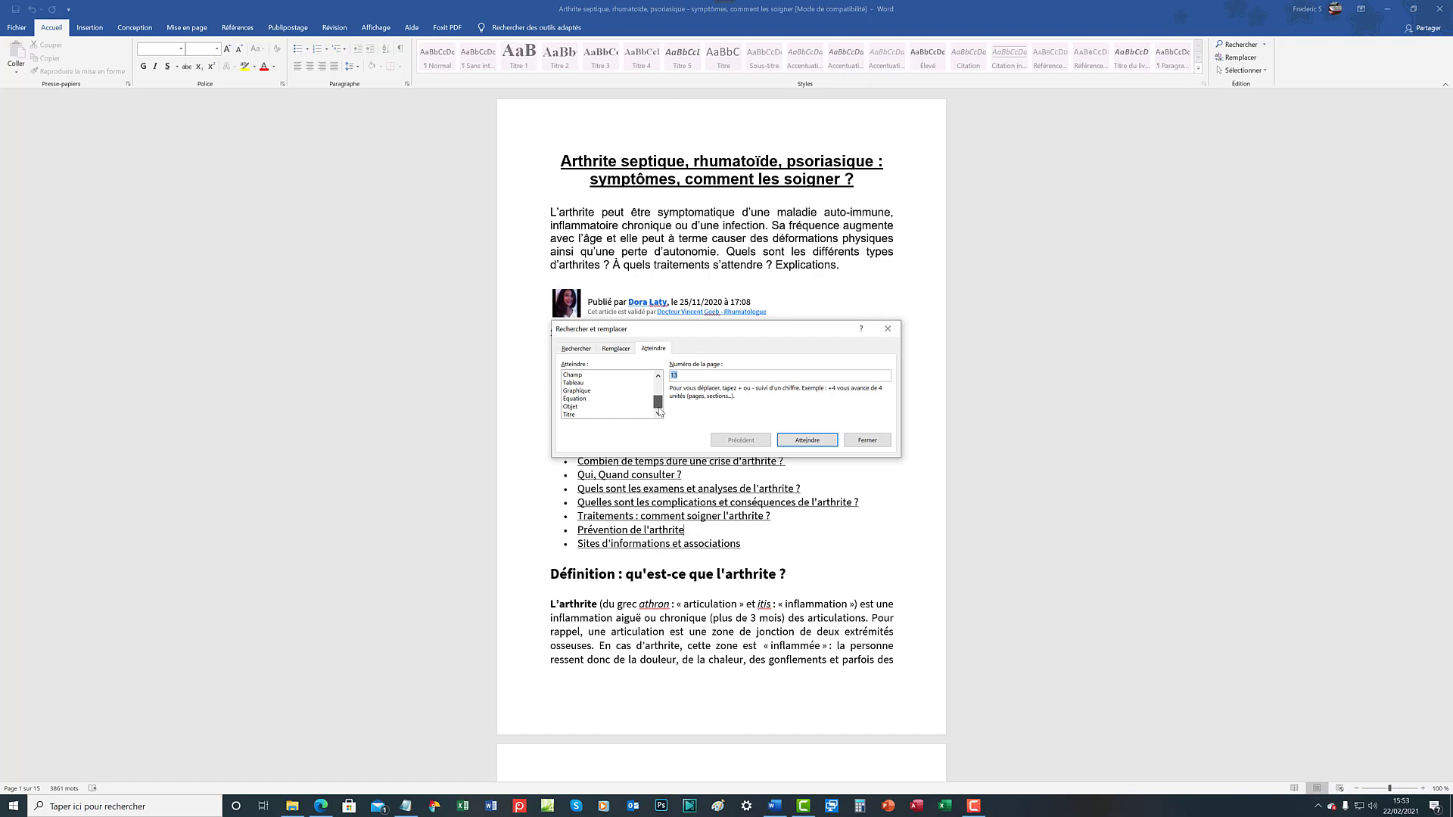
drag(659, 412, 658, 382)
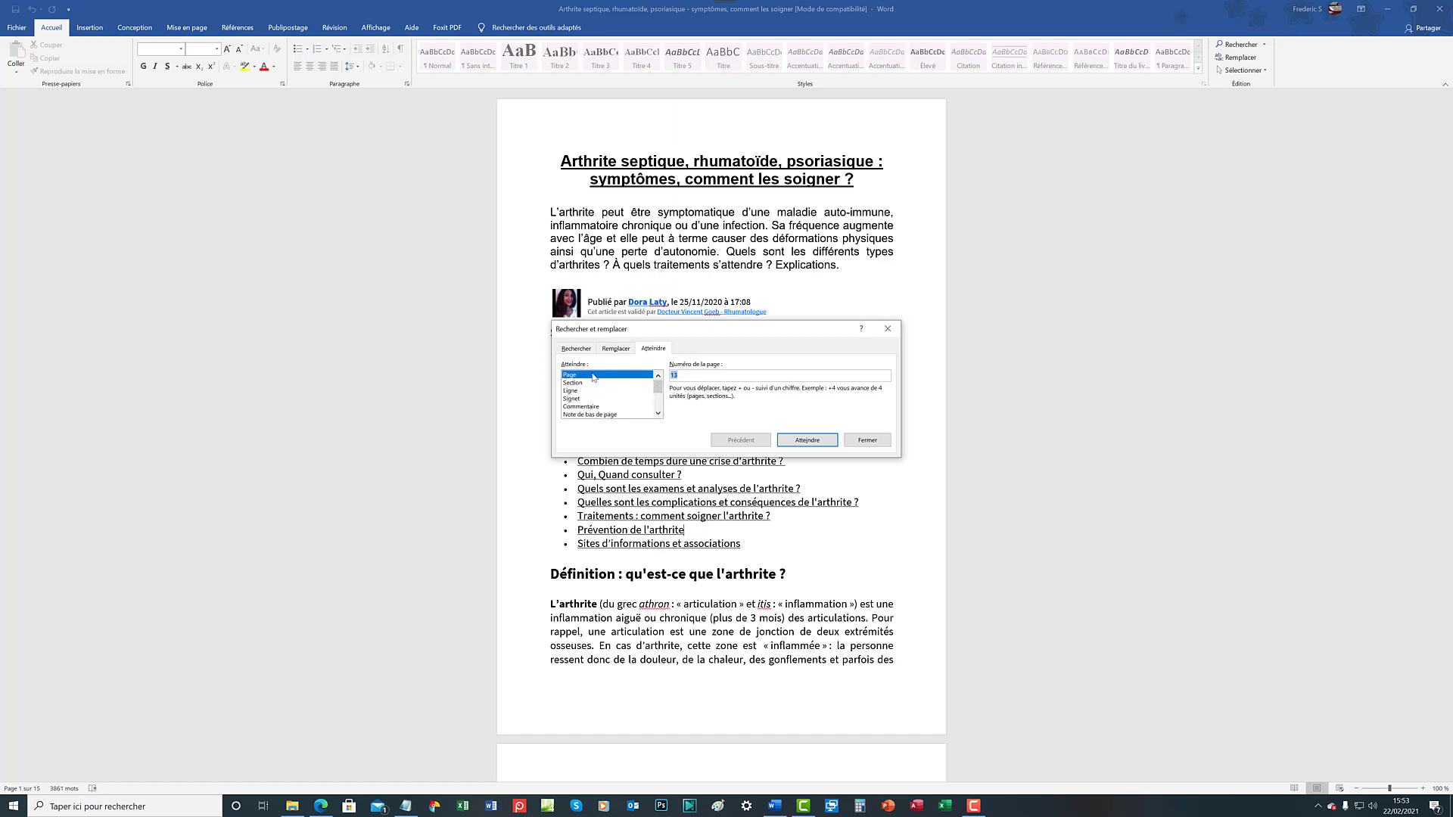
click(702, 375)
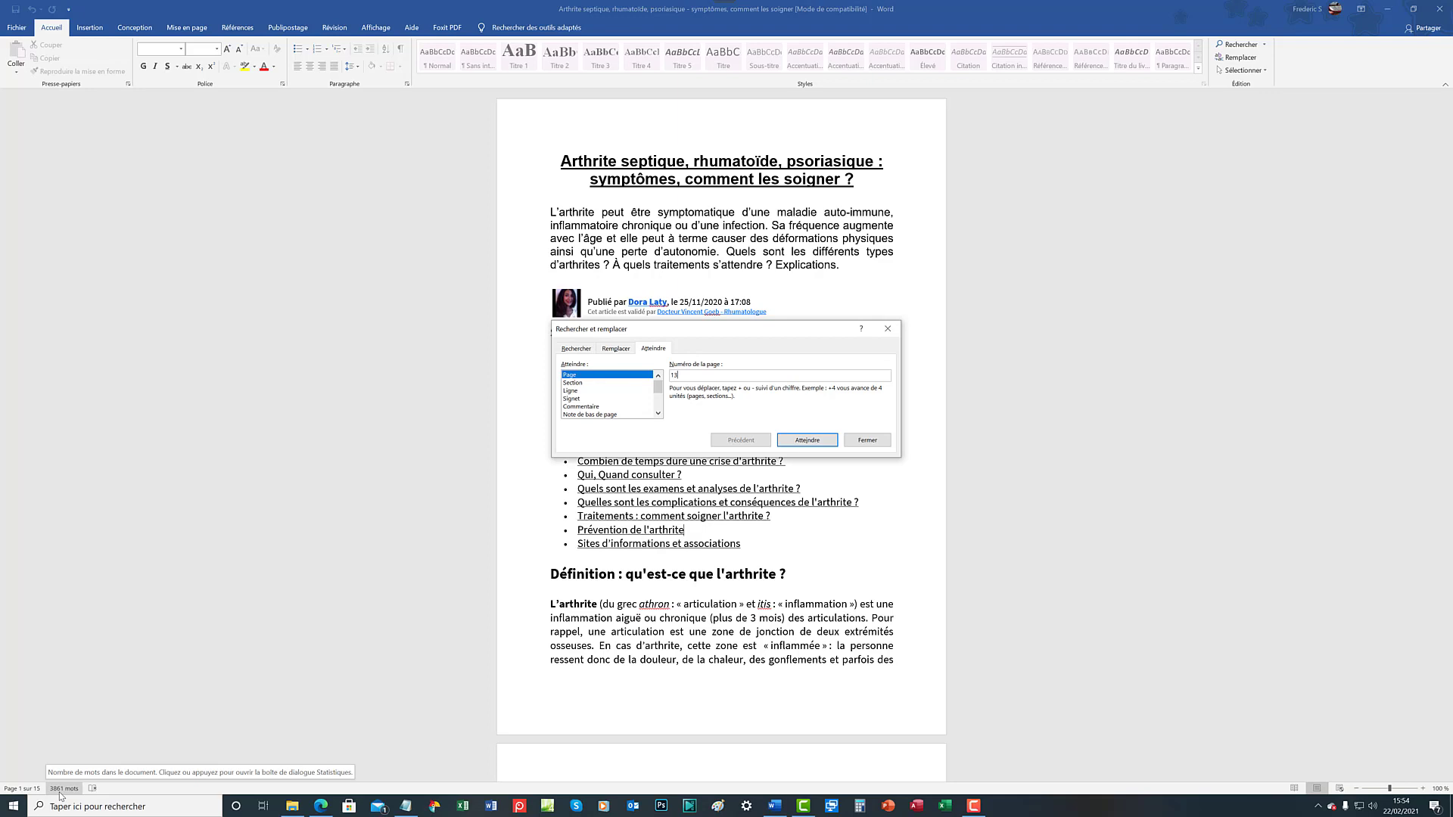
Check the document's word count statistics and close them.
click(62, 788)
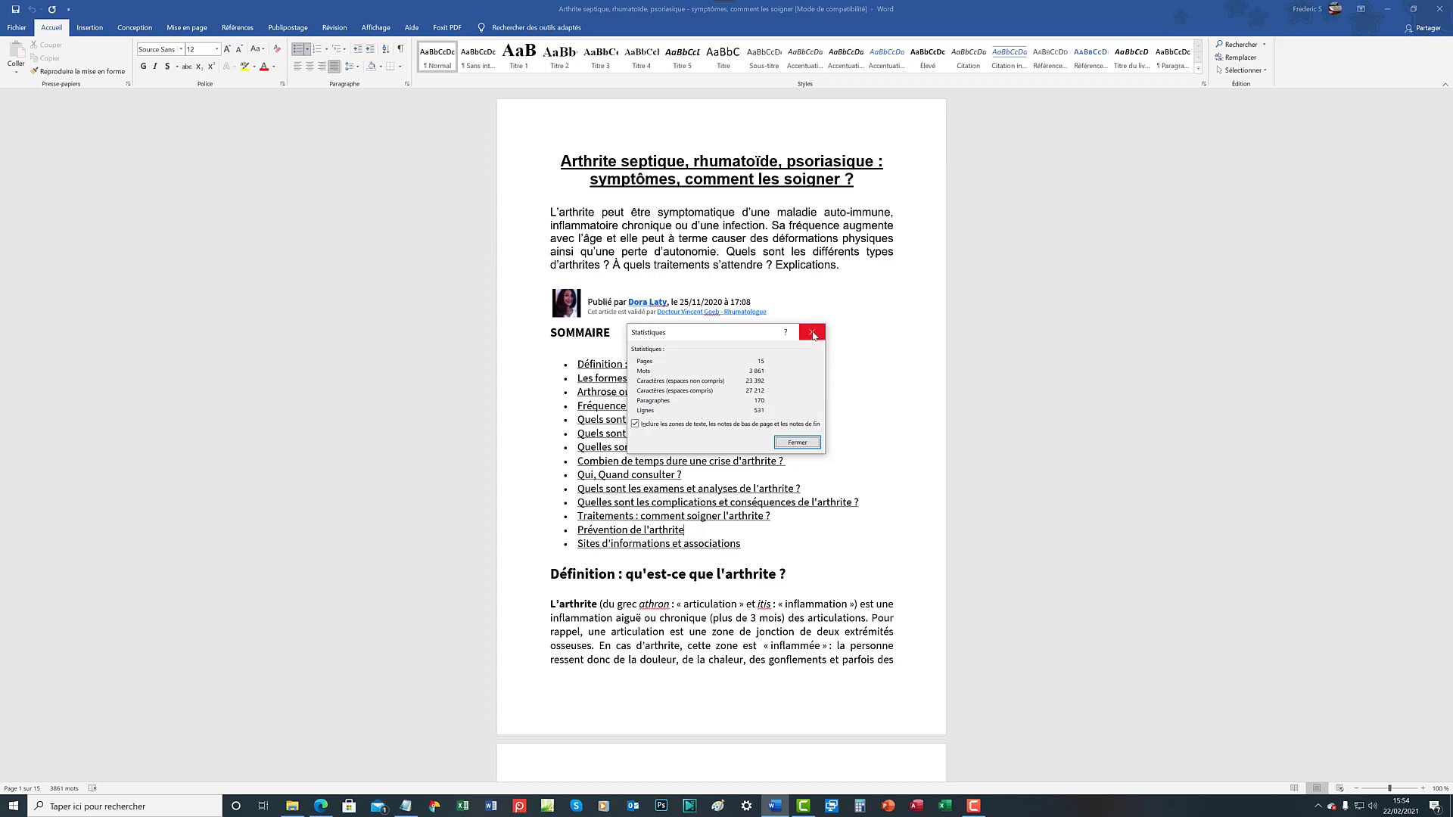
click(795, 444)
Go to page 13 of the document with Go To and close the dialog.
key(F5)
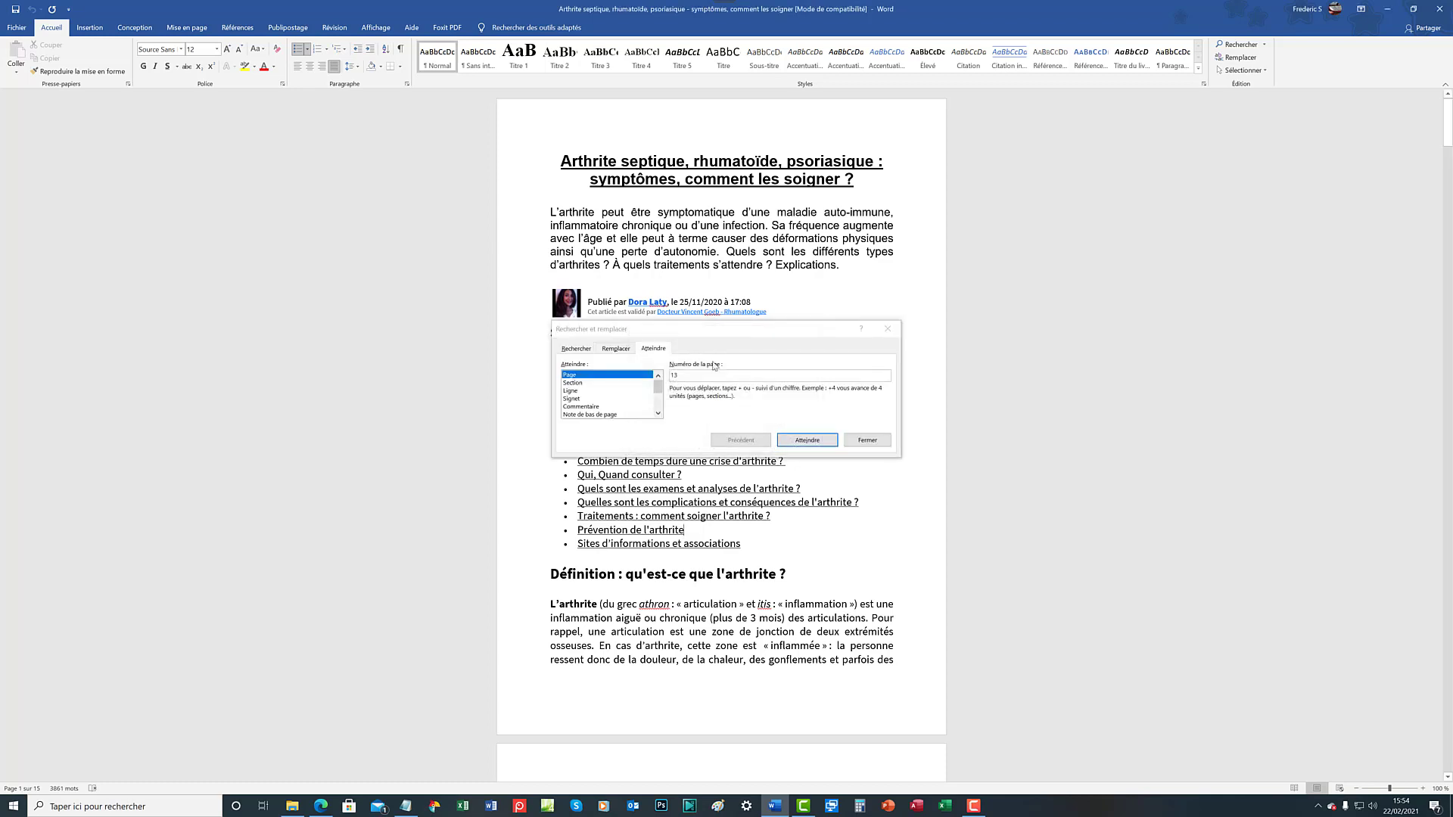
click(686, 376)
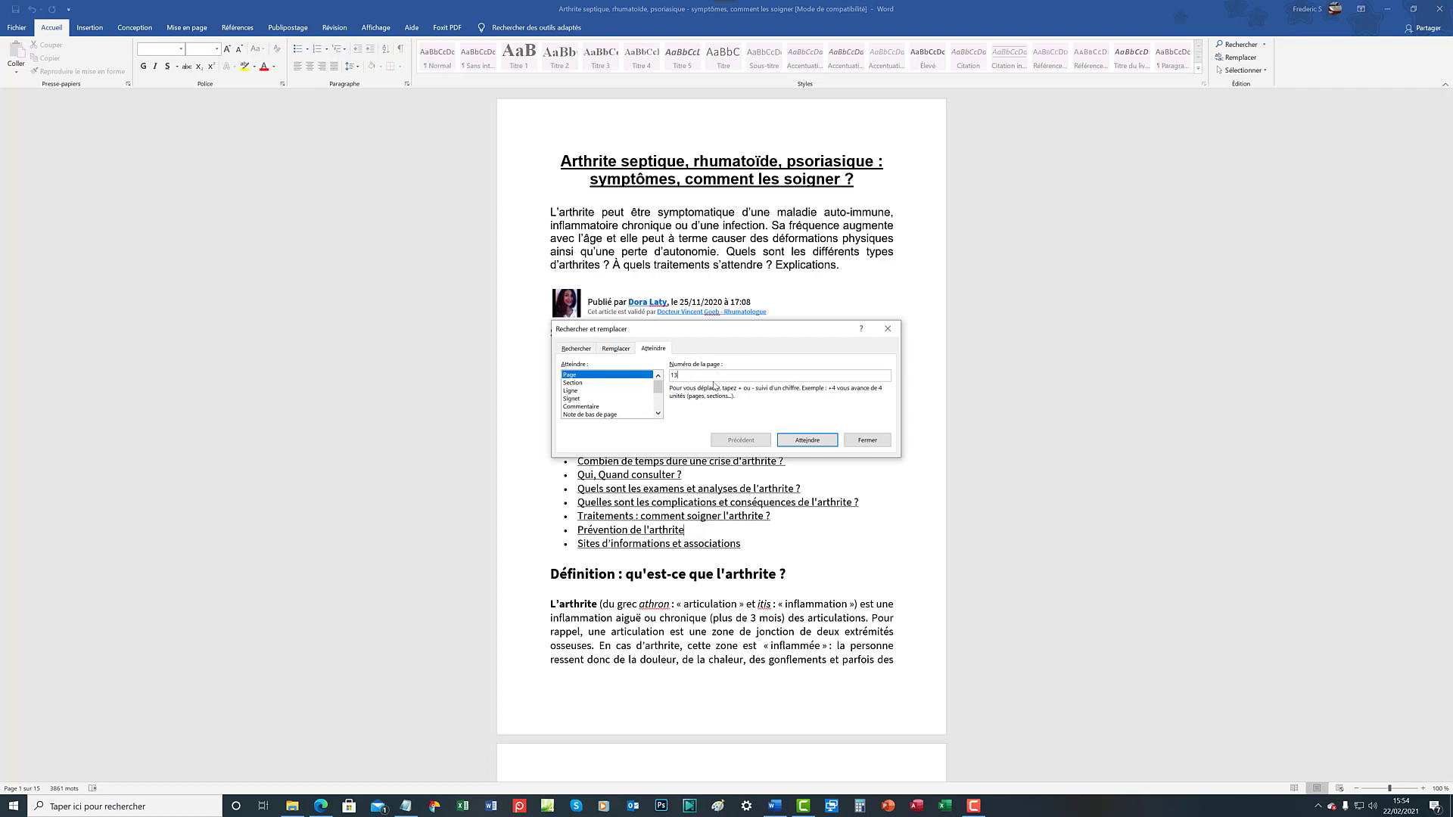
click(806, 443)
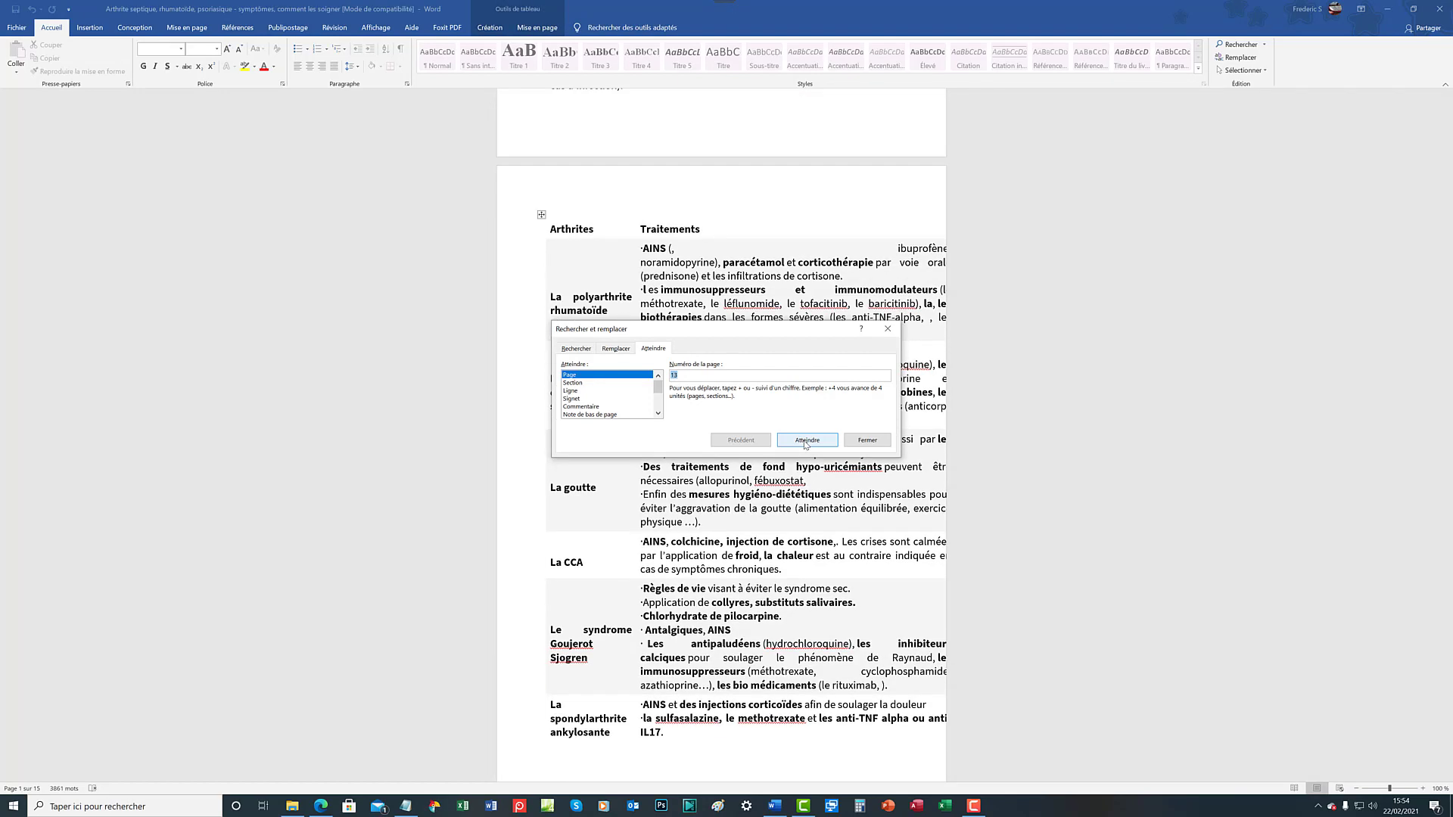
click(887, 329)
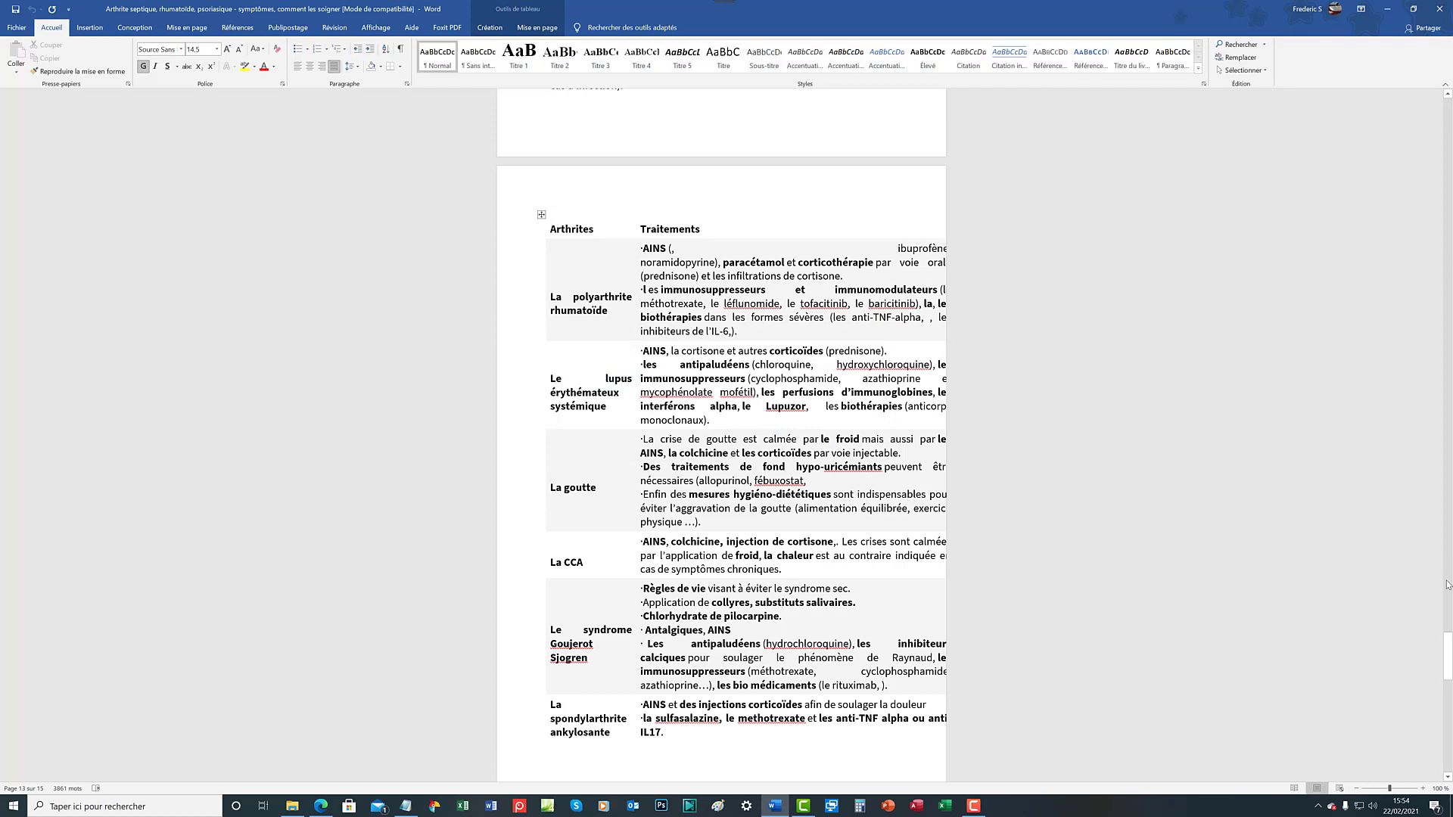
Select the whole document, read the help on changing page orientation, and close the help and clear the selection.
drag(1448, 652, 1446, 705)
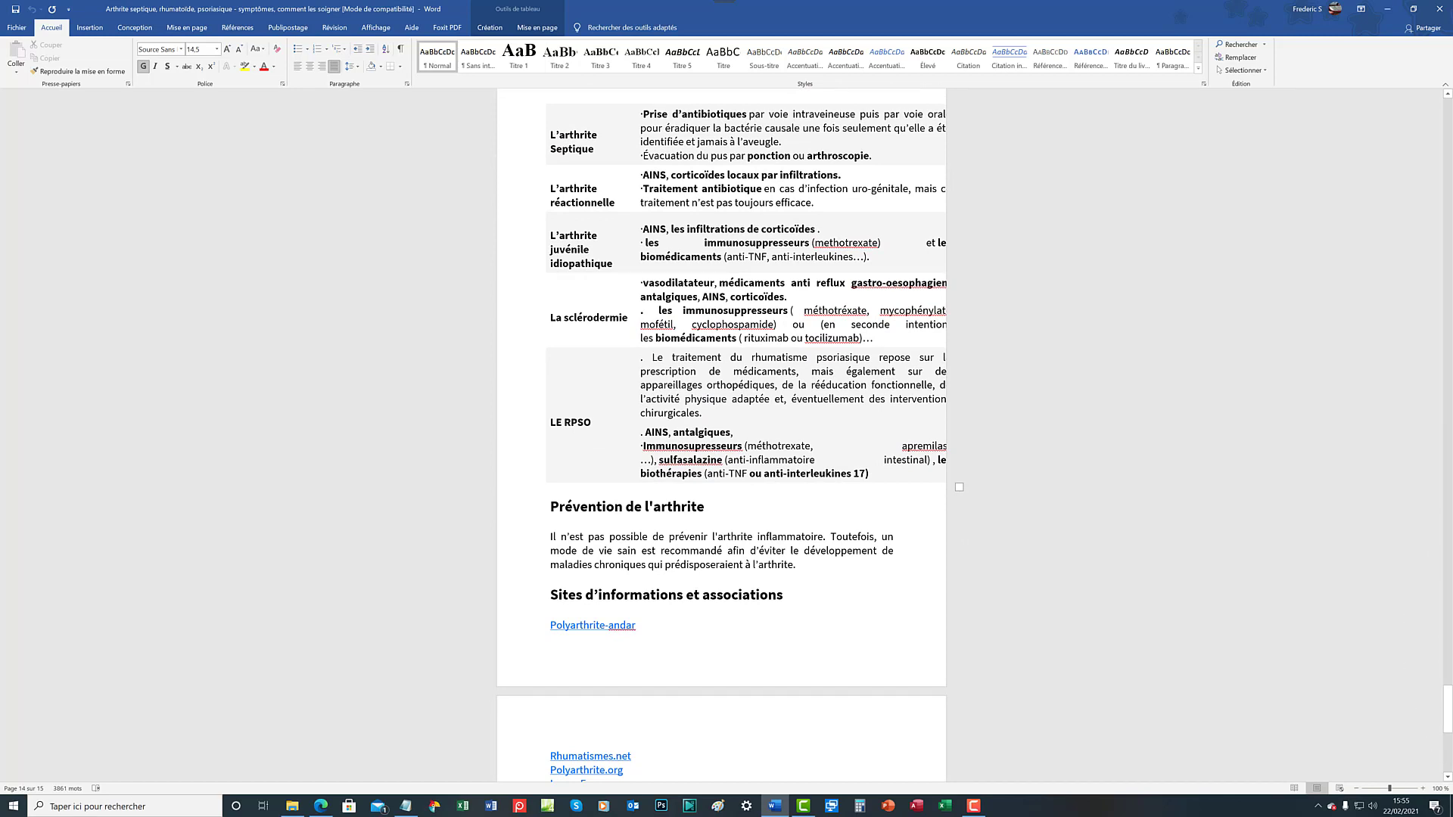
drag(1447, 709, 1449, 731)
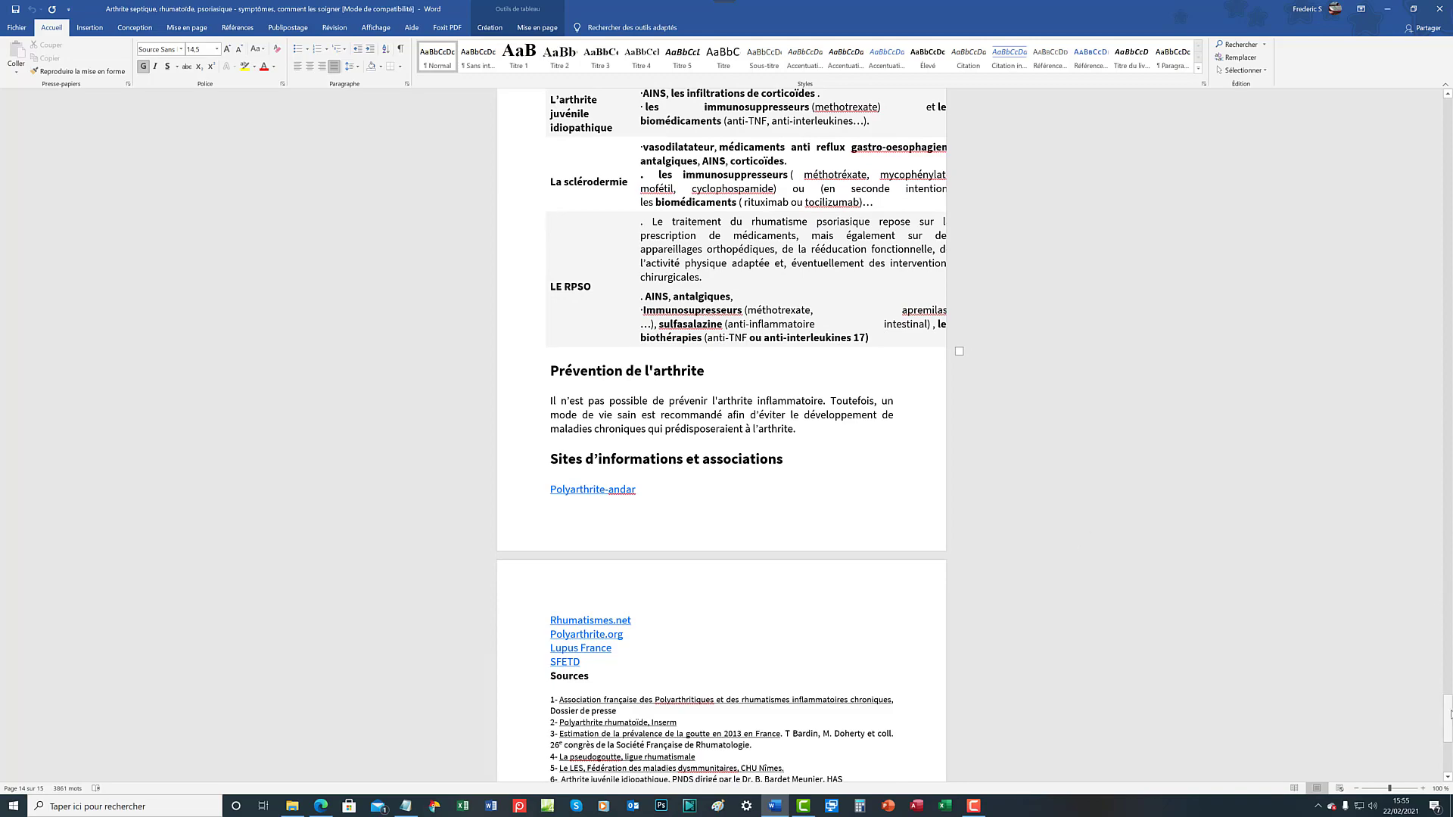
drag(1449, 702, 1449, 104)
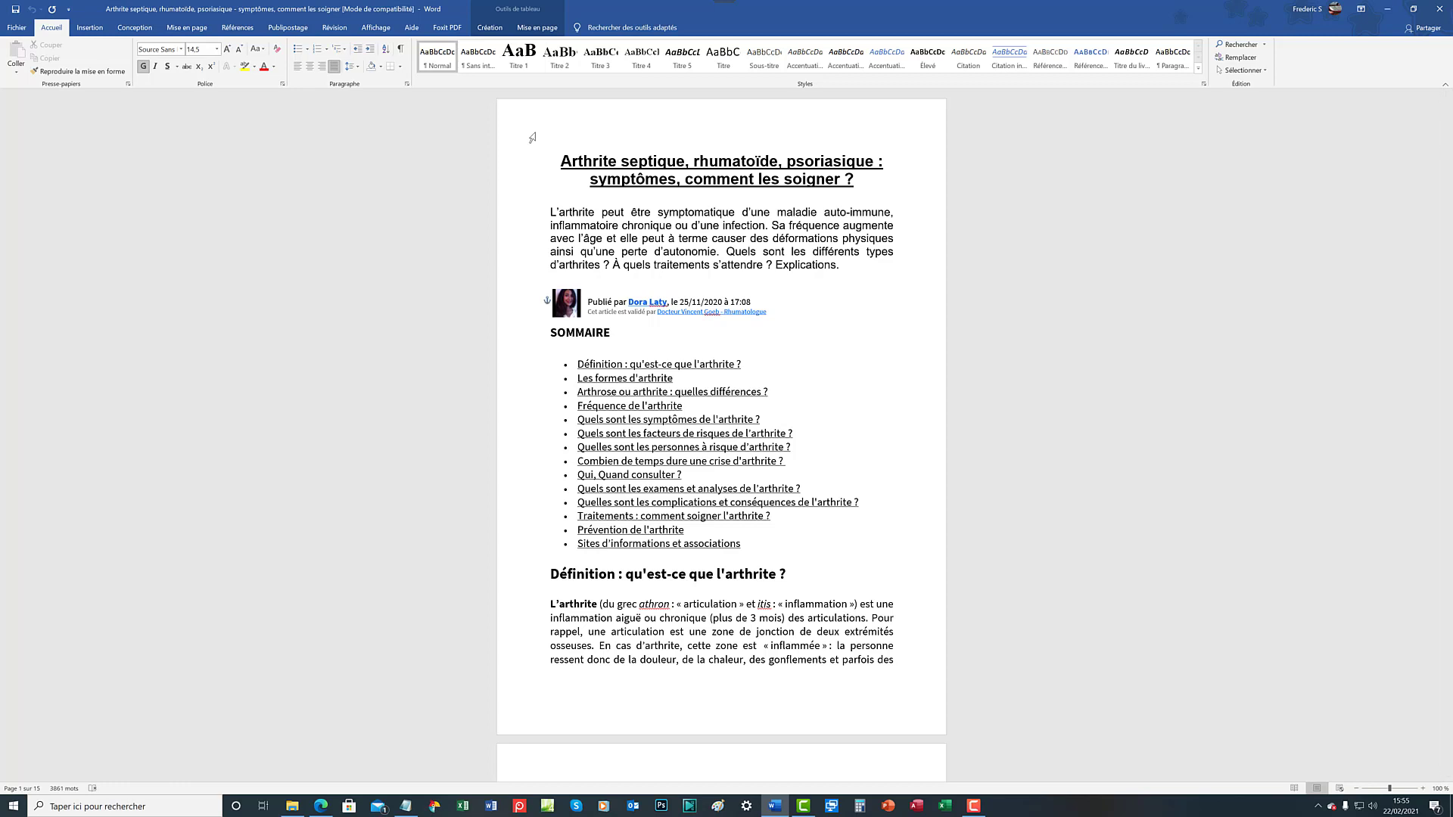
key(ctrl+a)
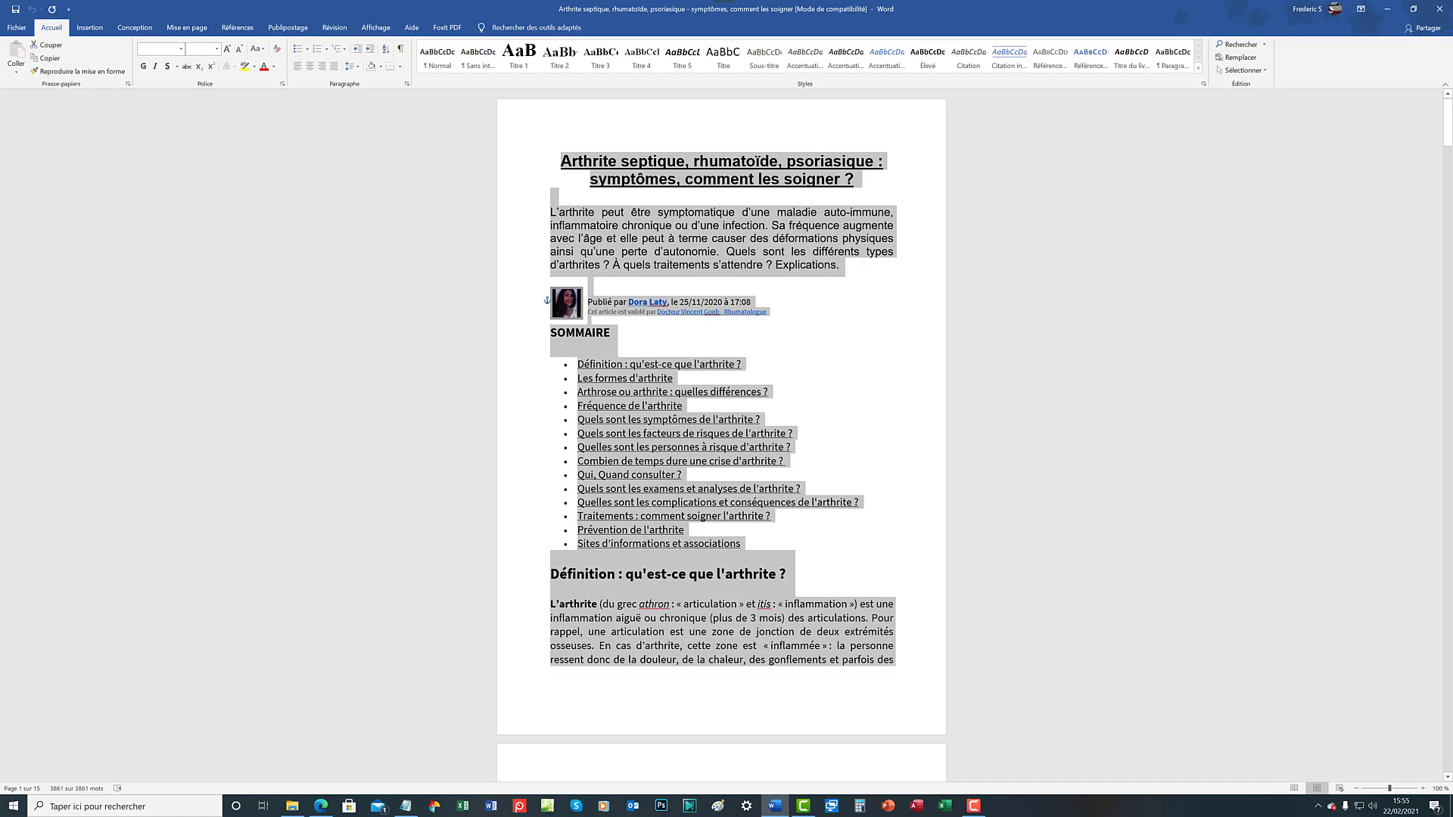
click(172, 30)
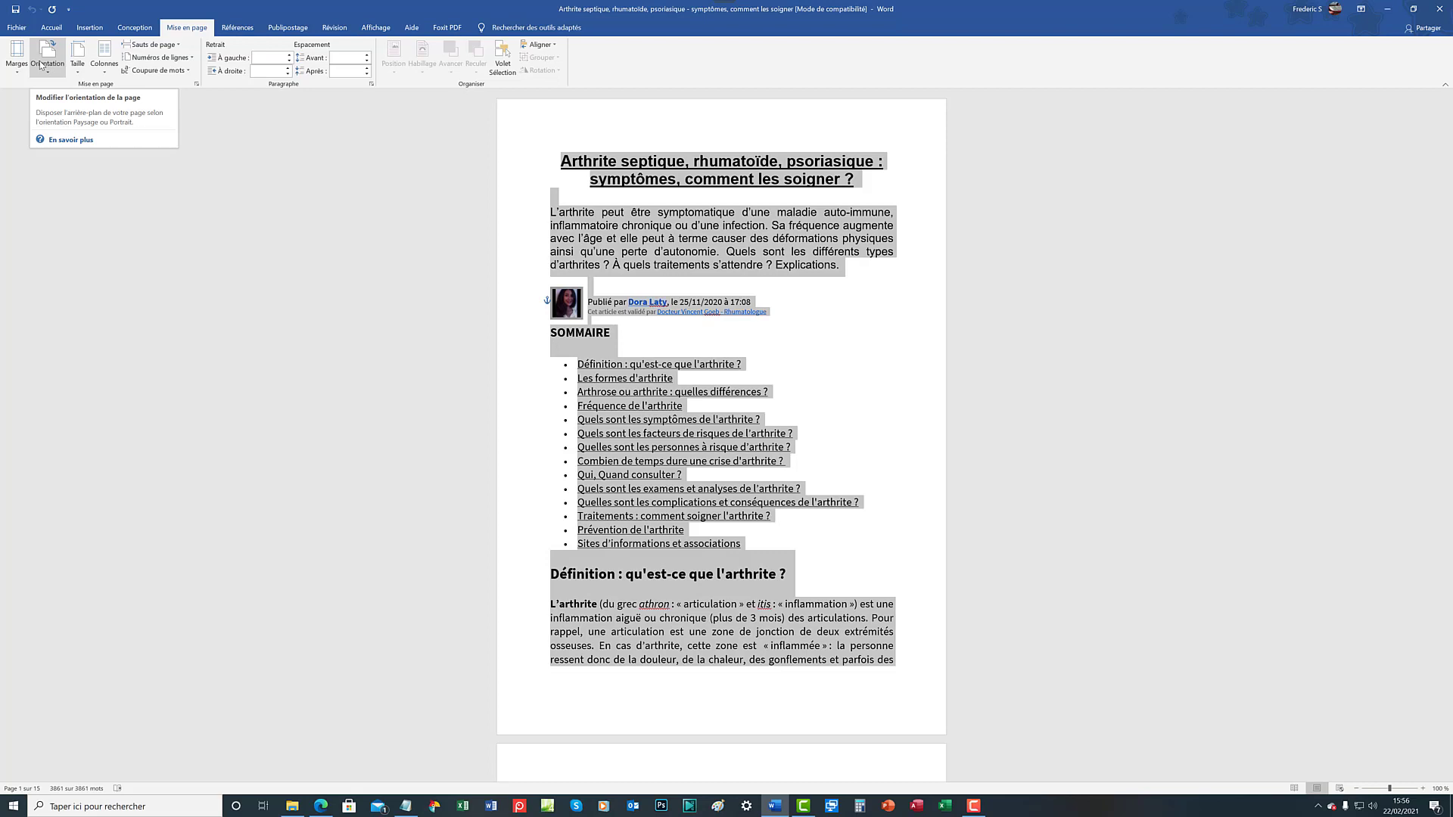
click(63, 140)
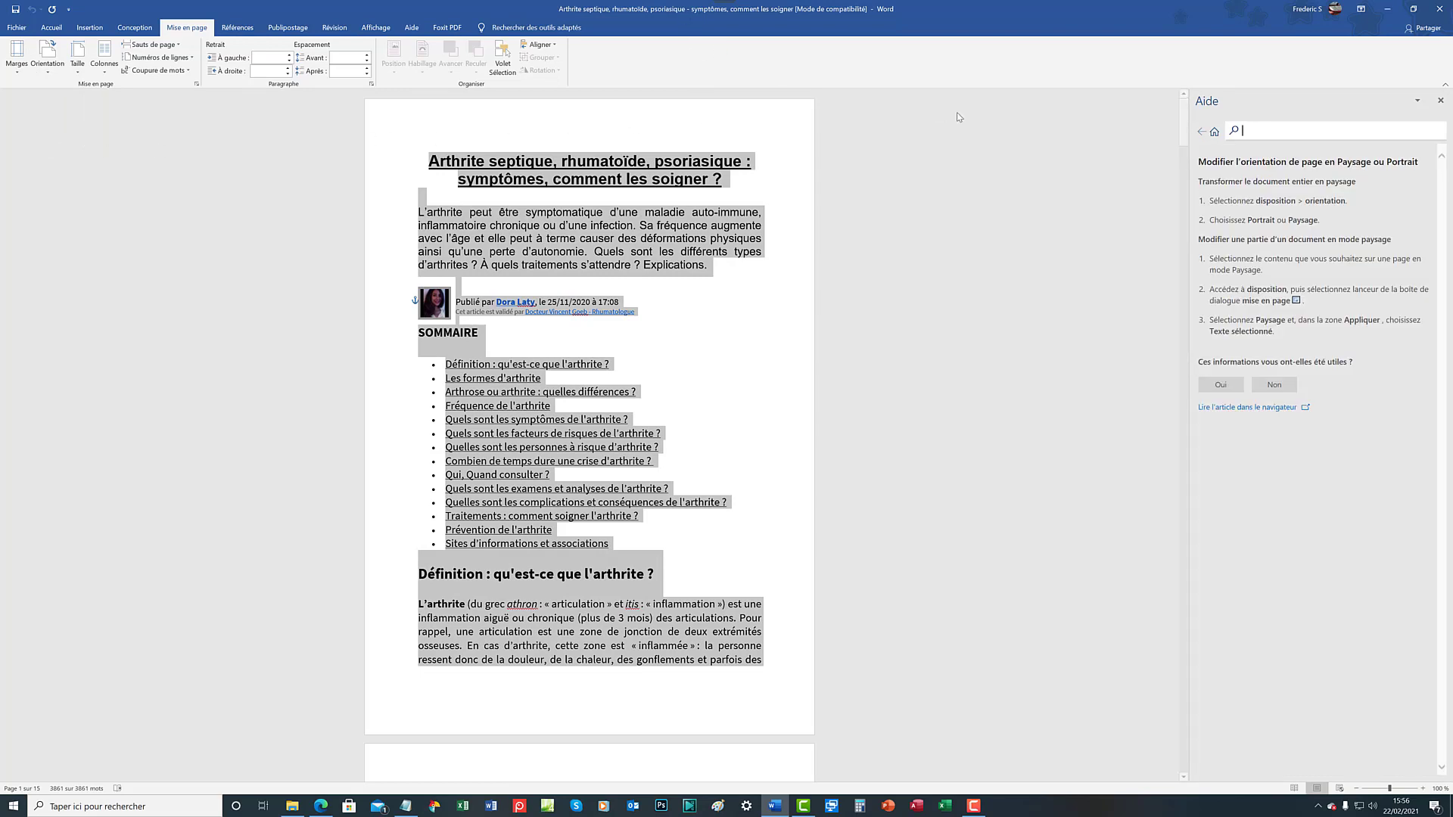
click(1292, 133)
click(1439, 101)
click(805, 303)
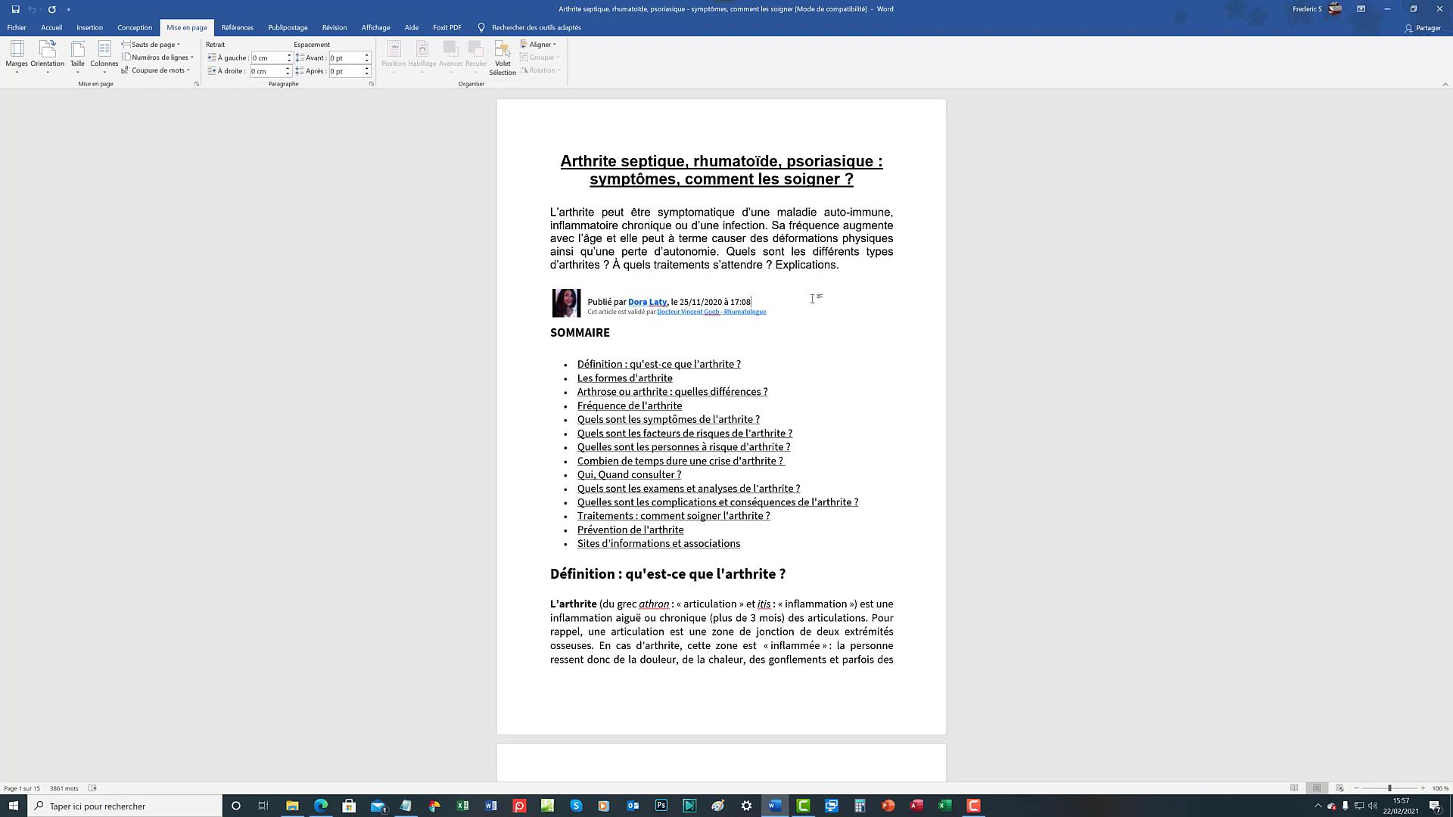
Jump from the first page to the Arthrites/Traitements table on page 13.
key(F5)
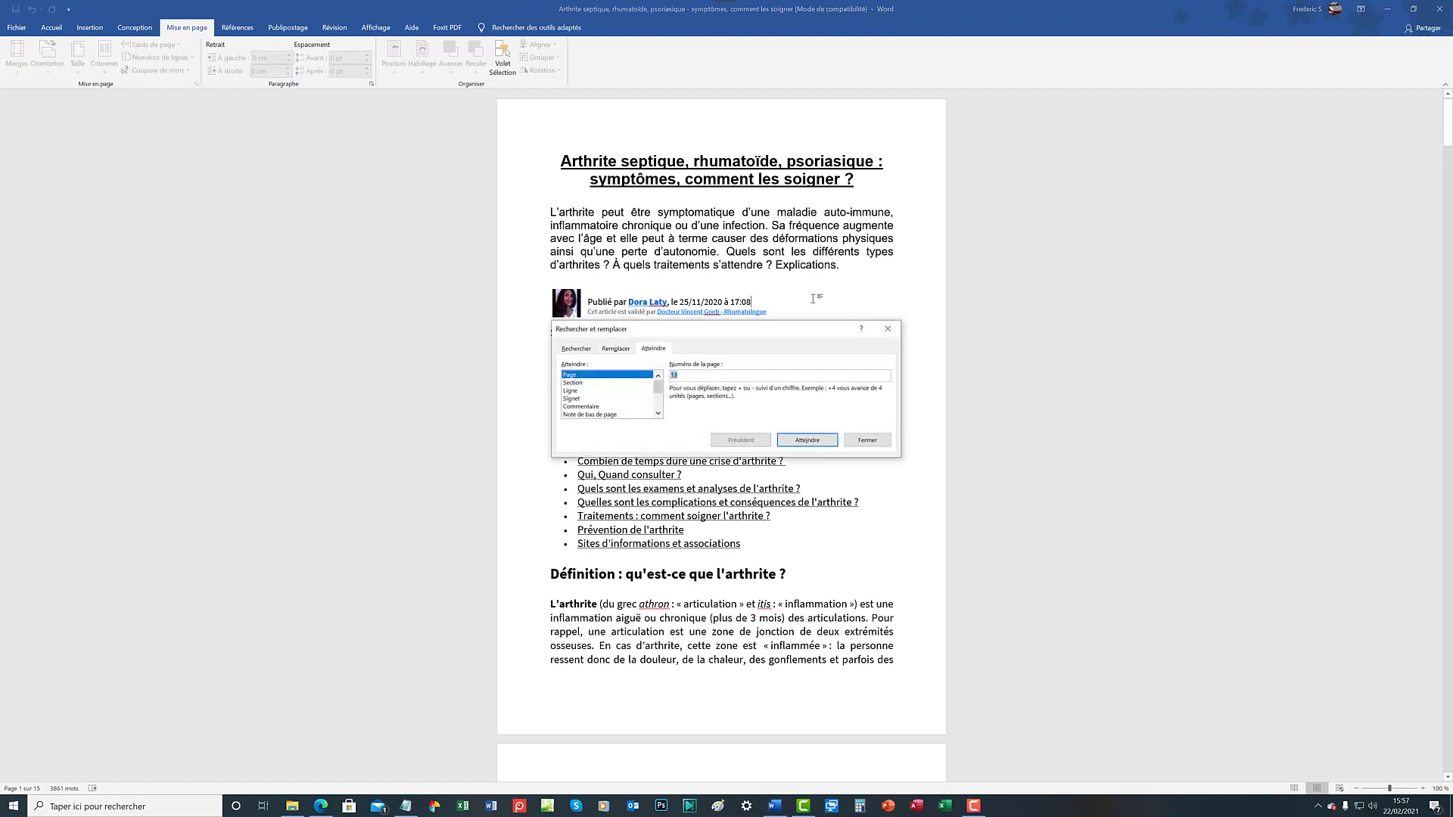
click(577, 377)
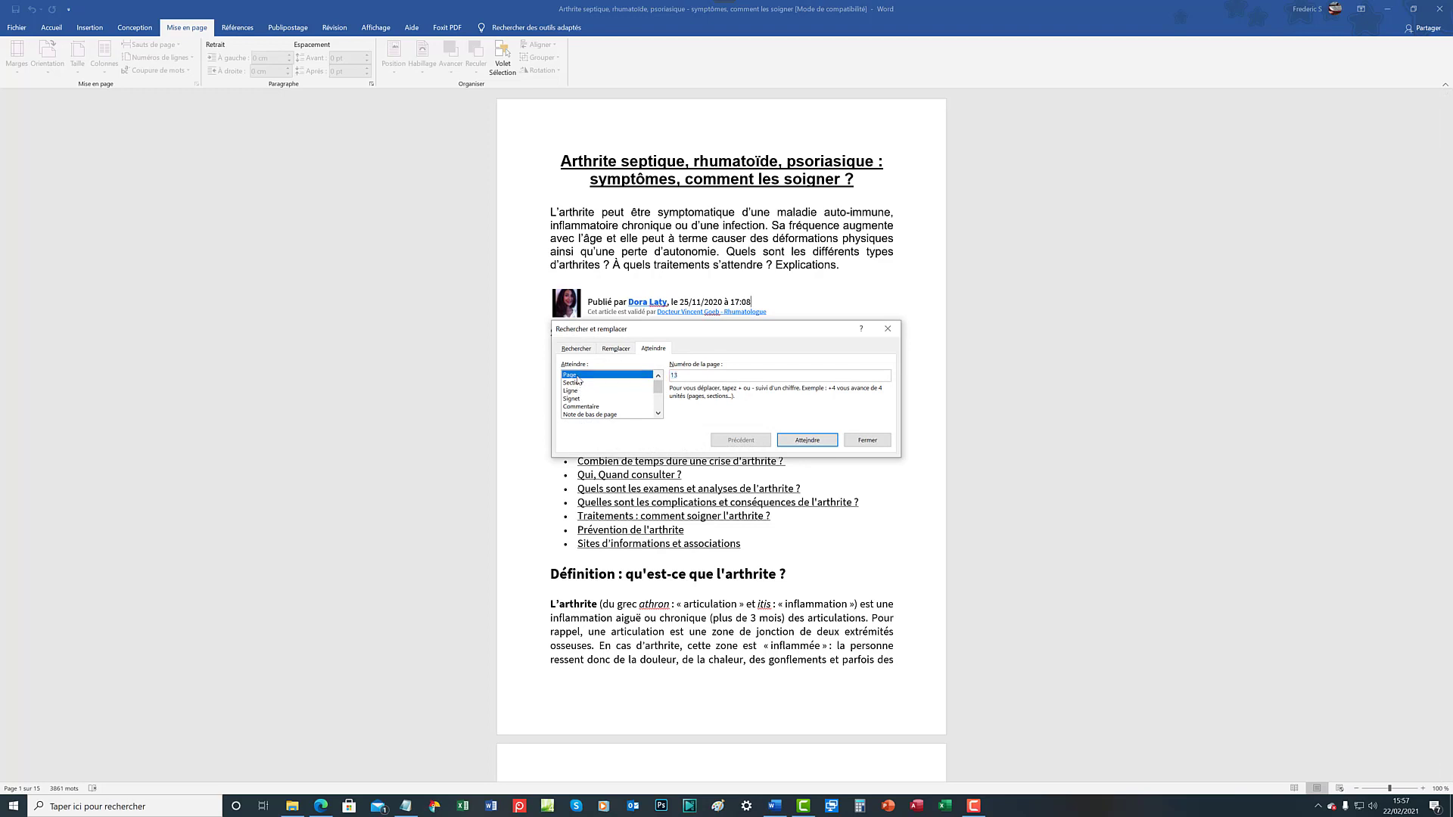
click(807, 440)
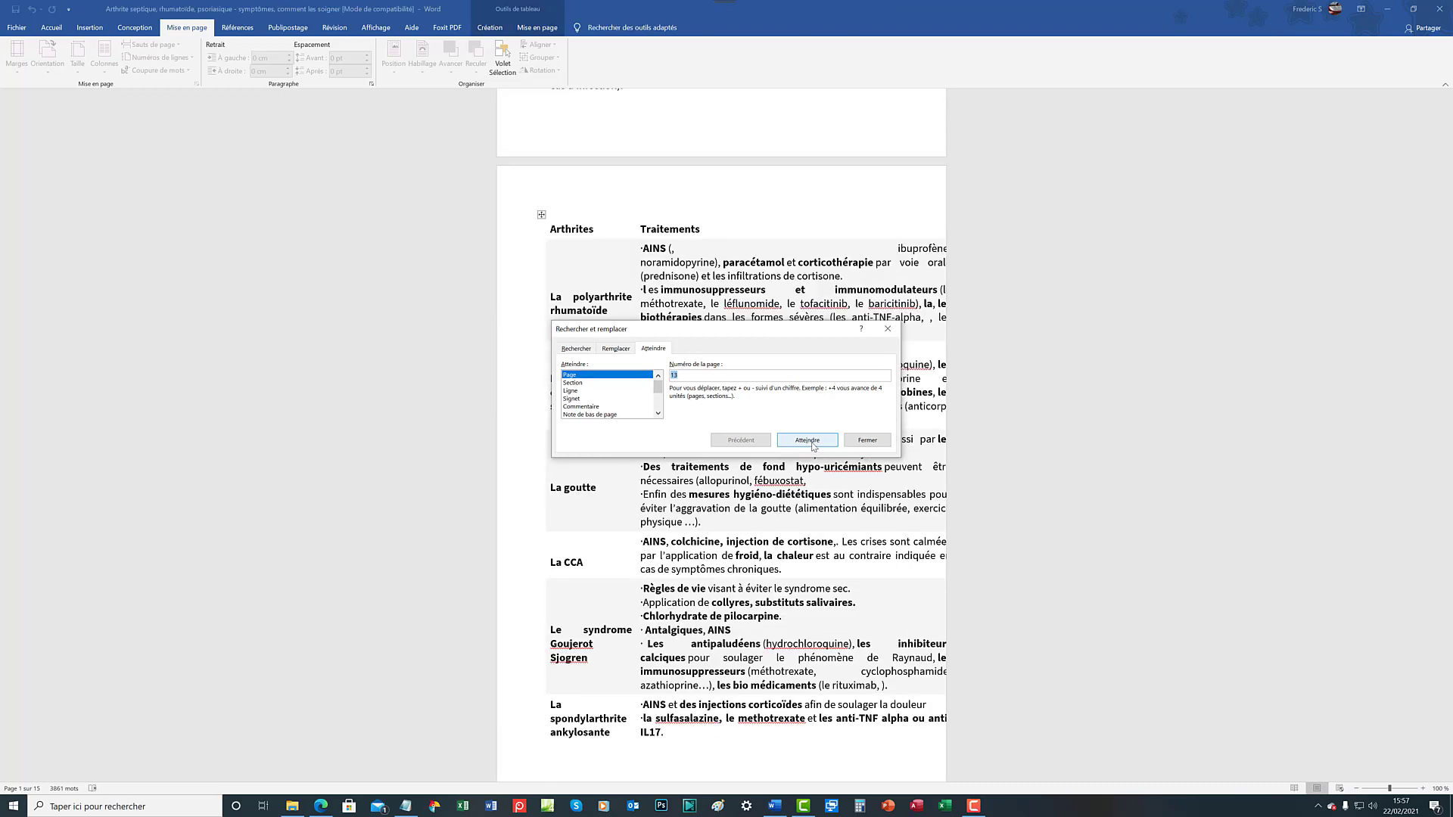
click(721, 200)
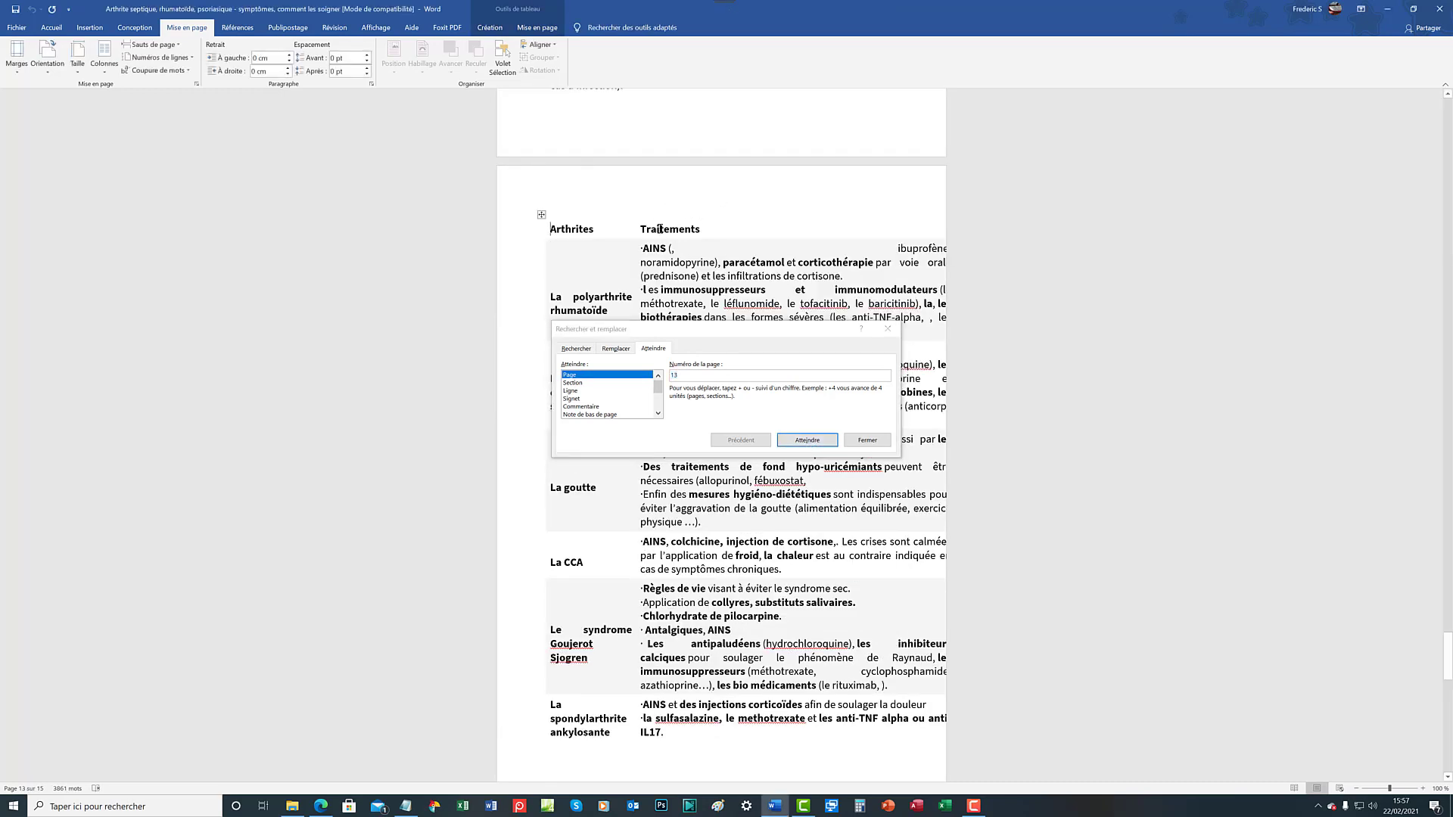
Insert two blank rows directly below the header row of the Arthrites/Traitements table and close the Go To dialog.
click(542, 239)
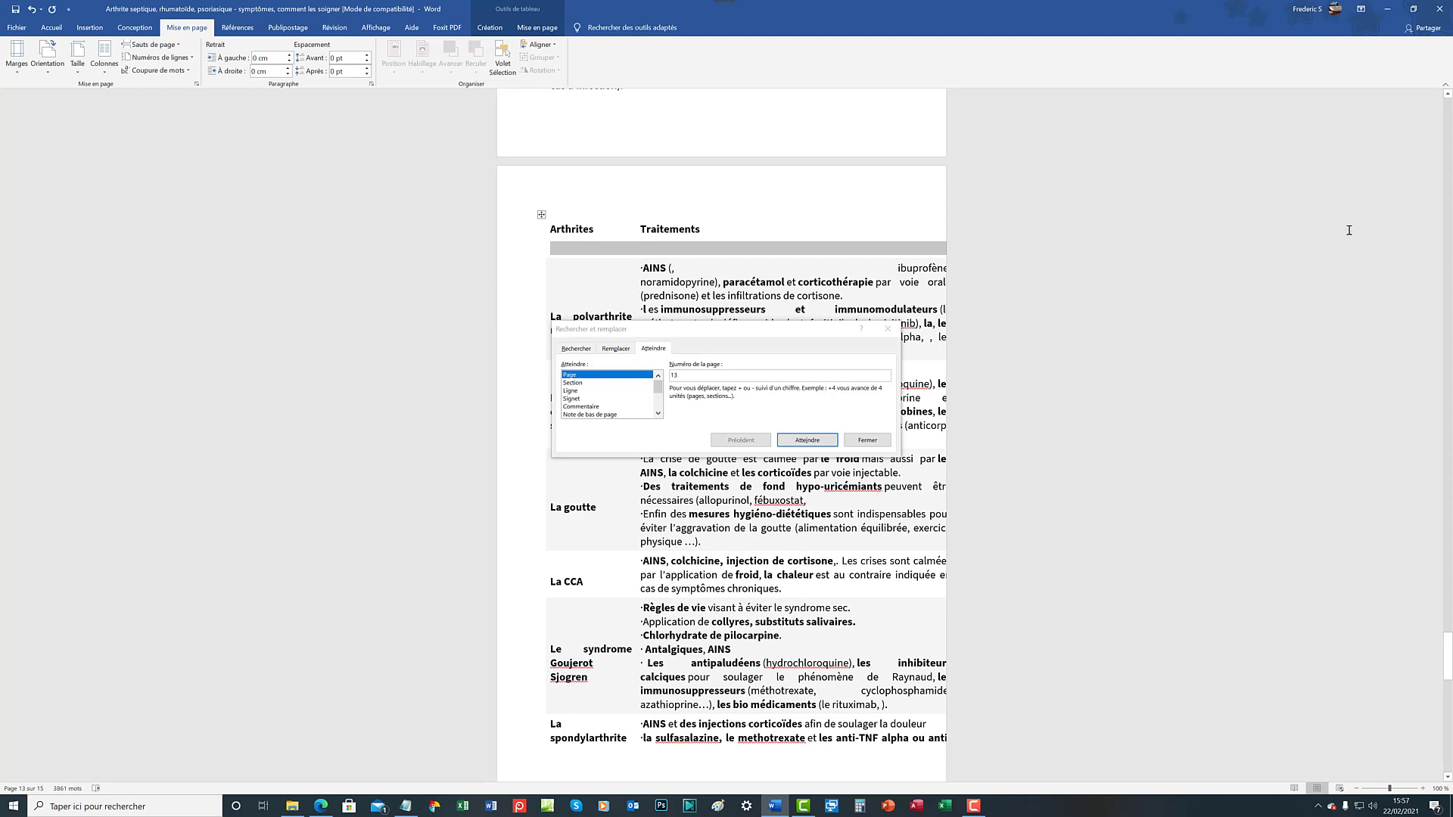
click(810, 438)
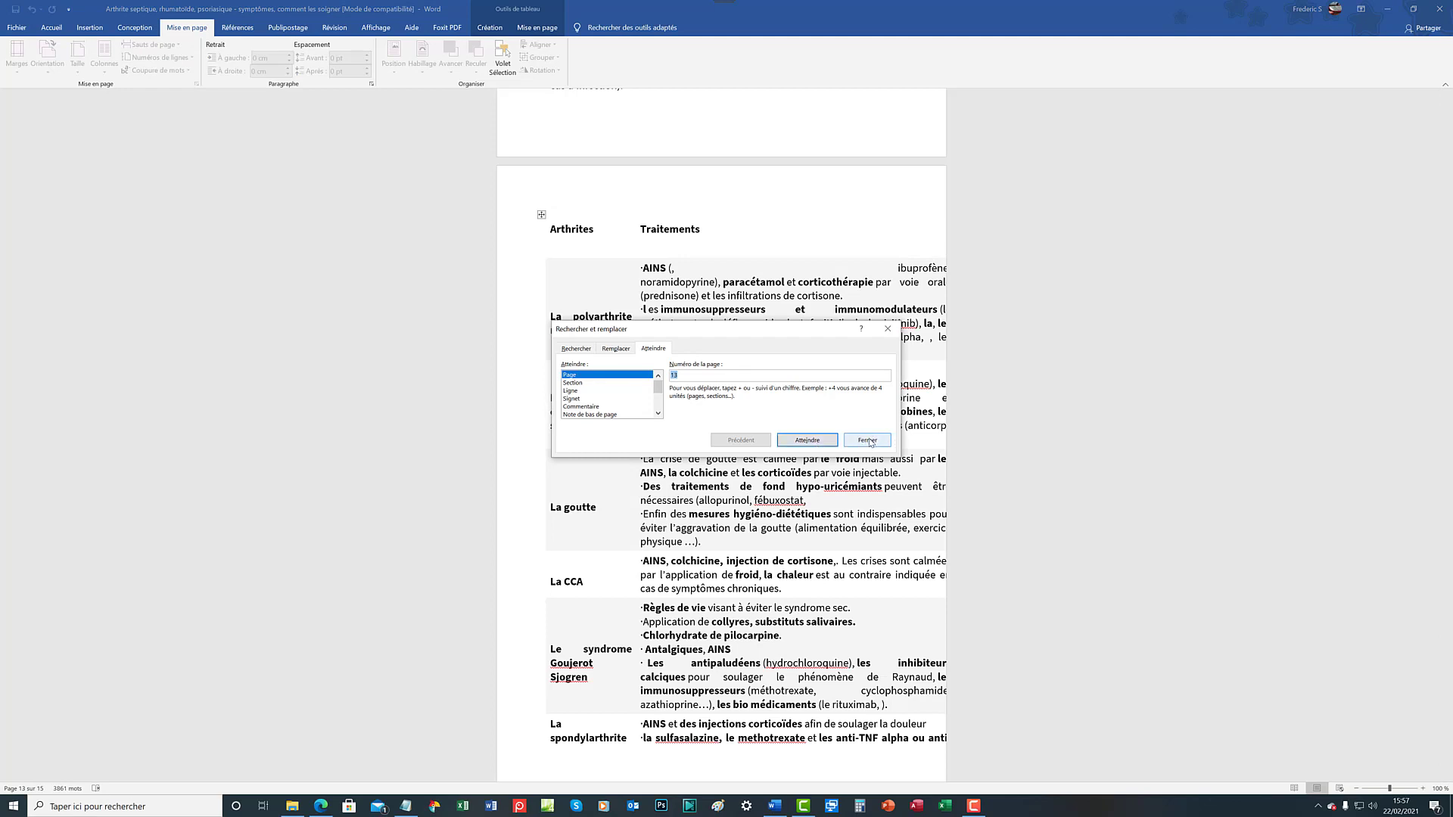
click(867, 440)
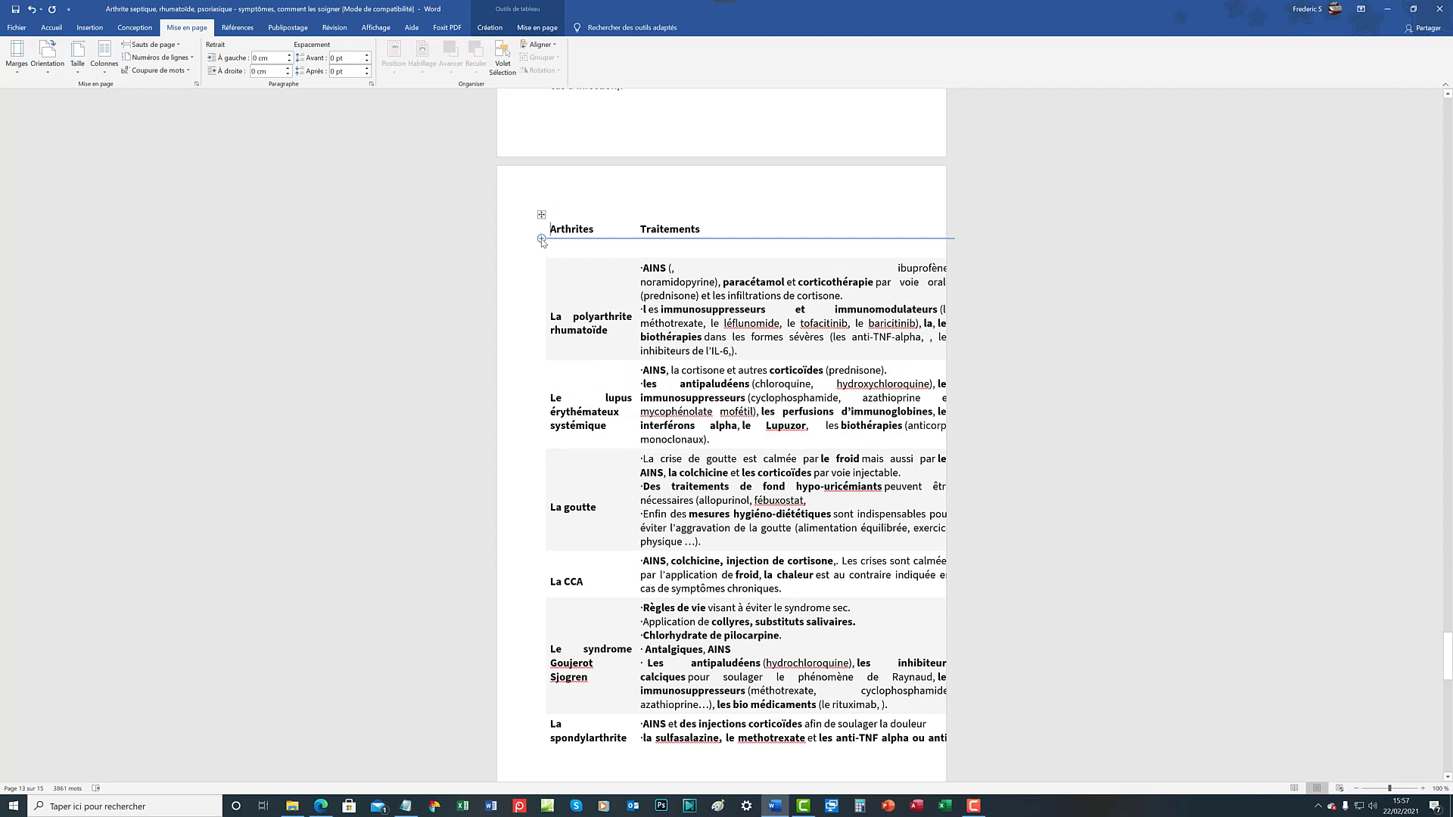
click(542, 241)
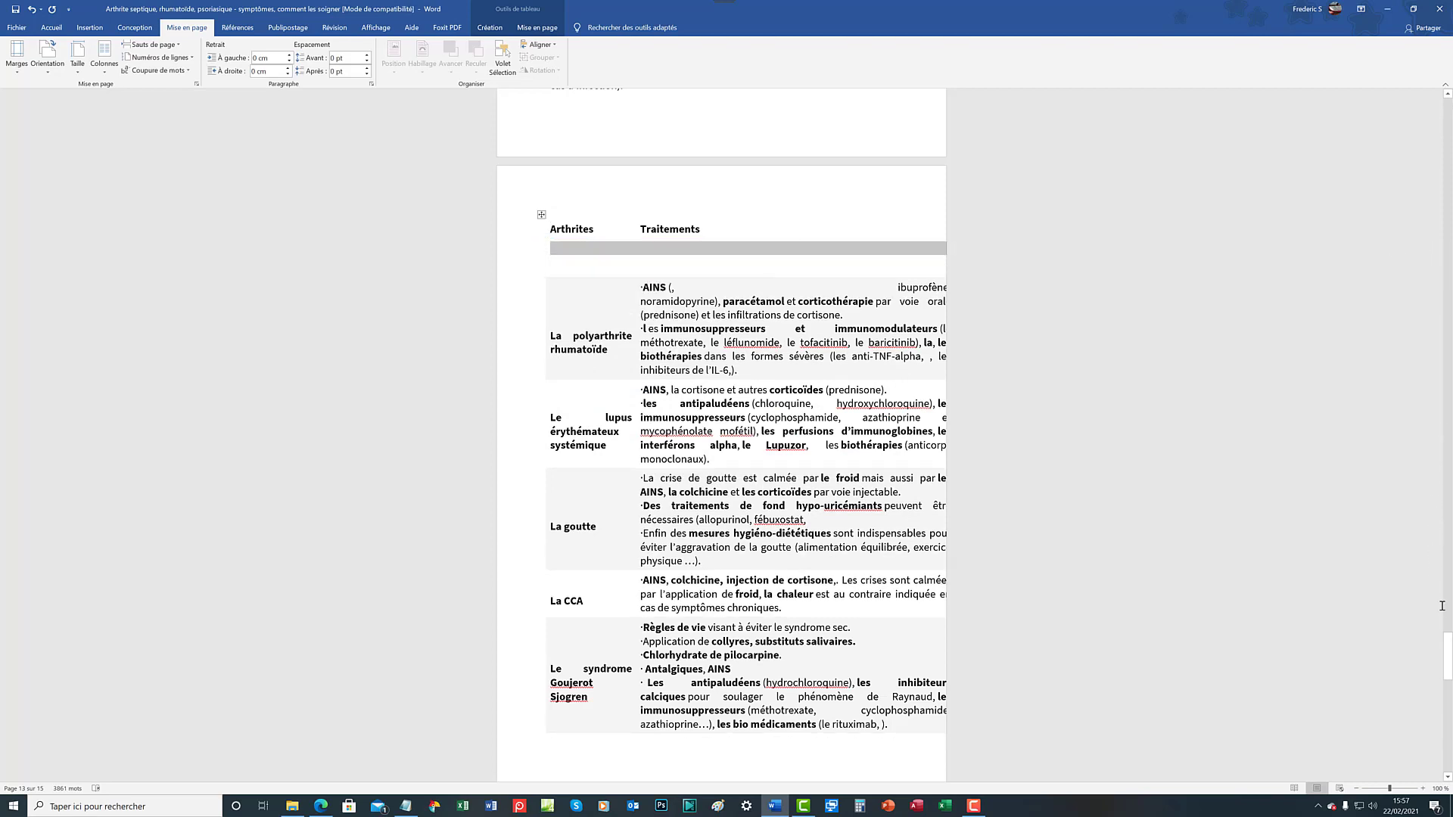
Change the document's page orientation to landscape (Paysage) and return to the first page.
drag(1449, 649, 1446, 710)
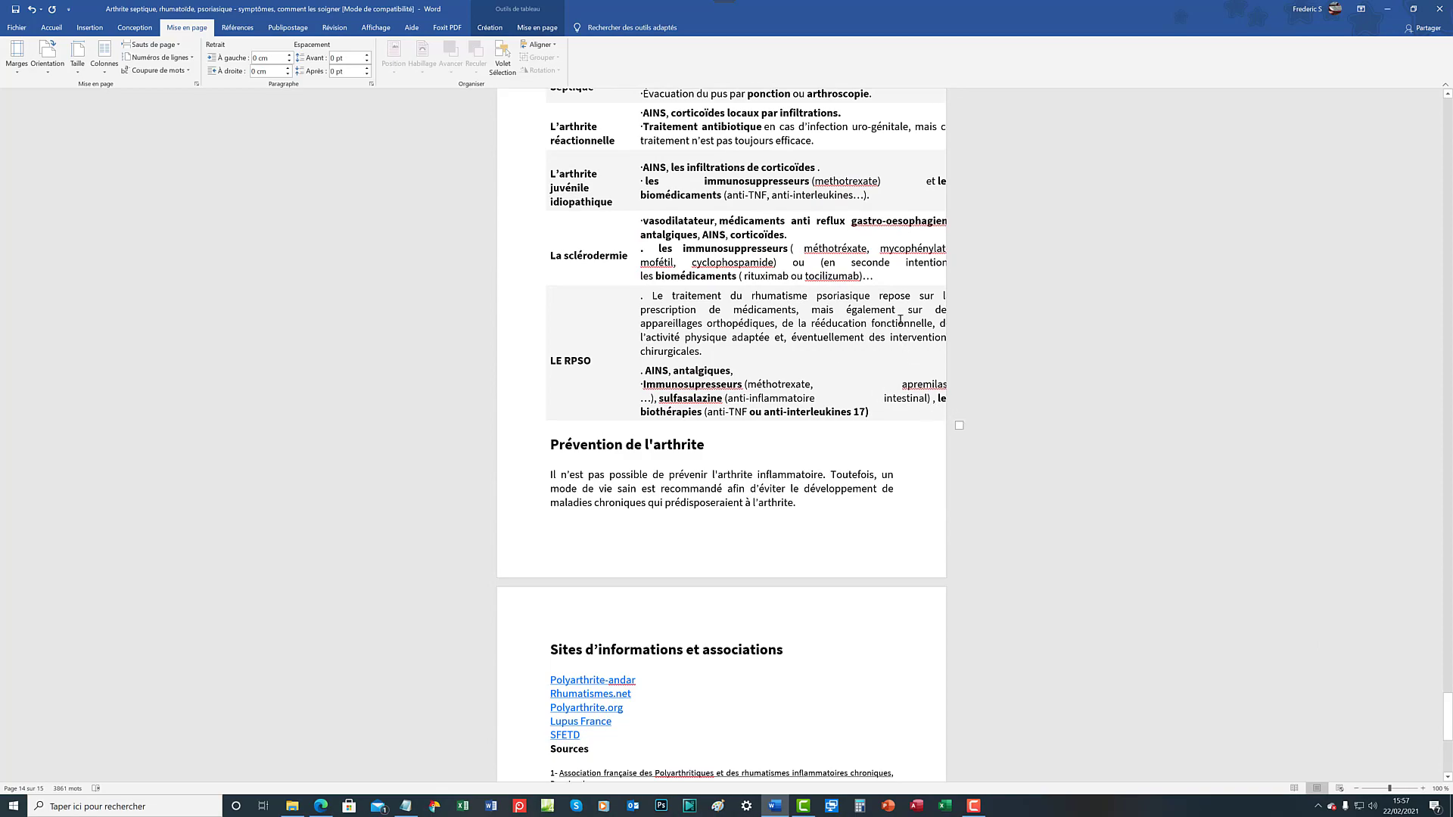
drag(1446, 708, 1446, 98)
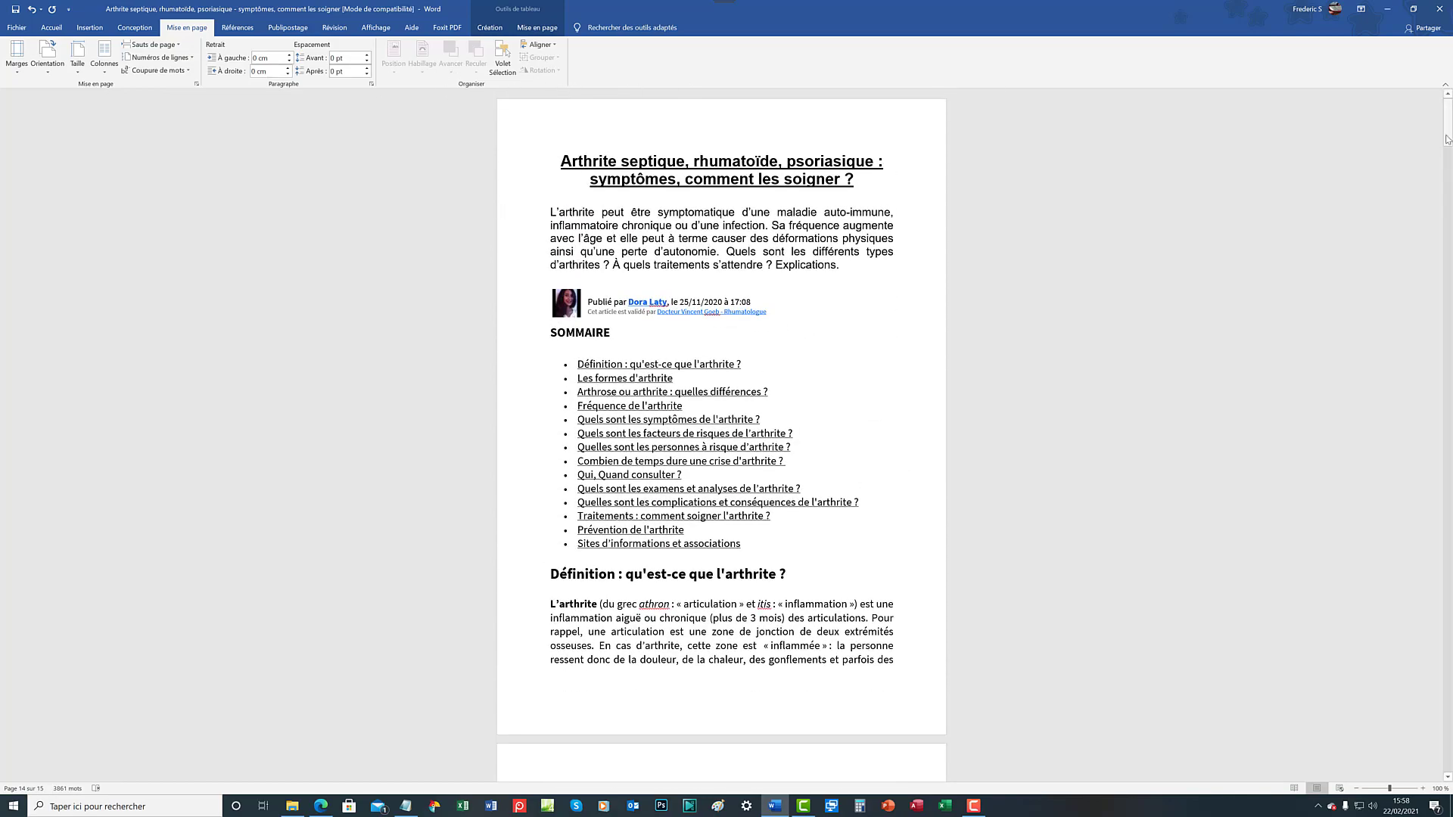
drag(1447, 104, 1442, 660)
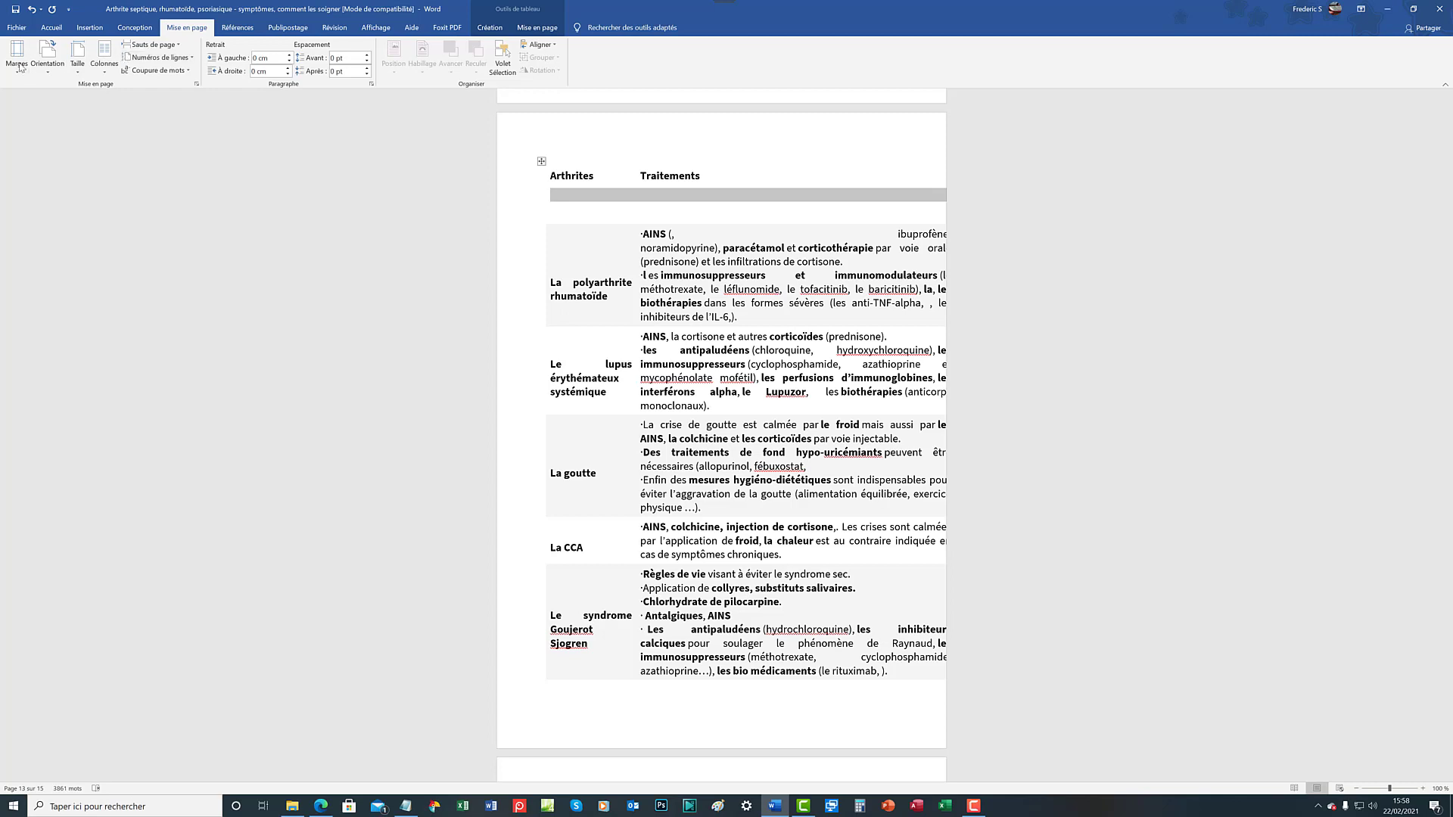
click(48, 67)
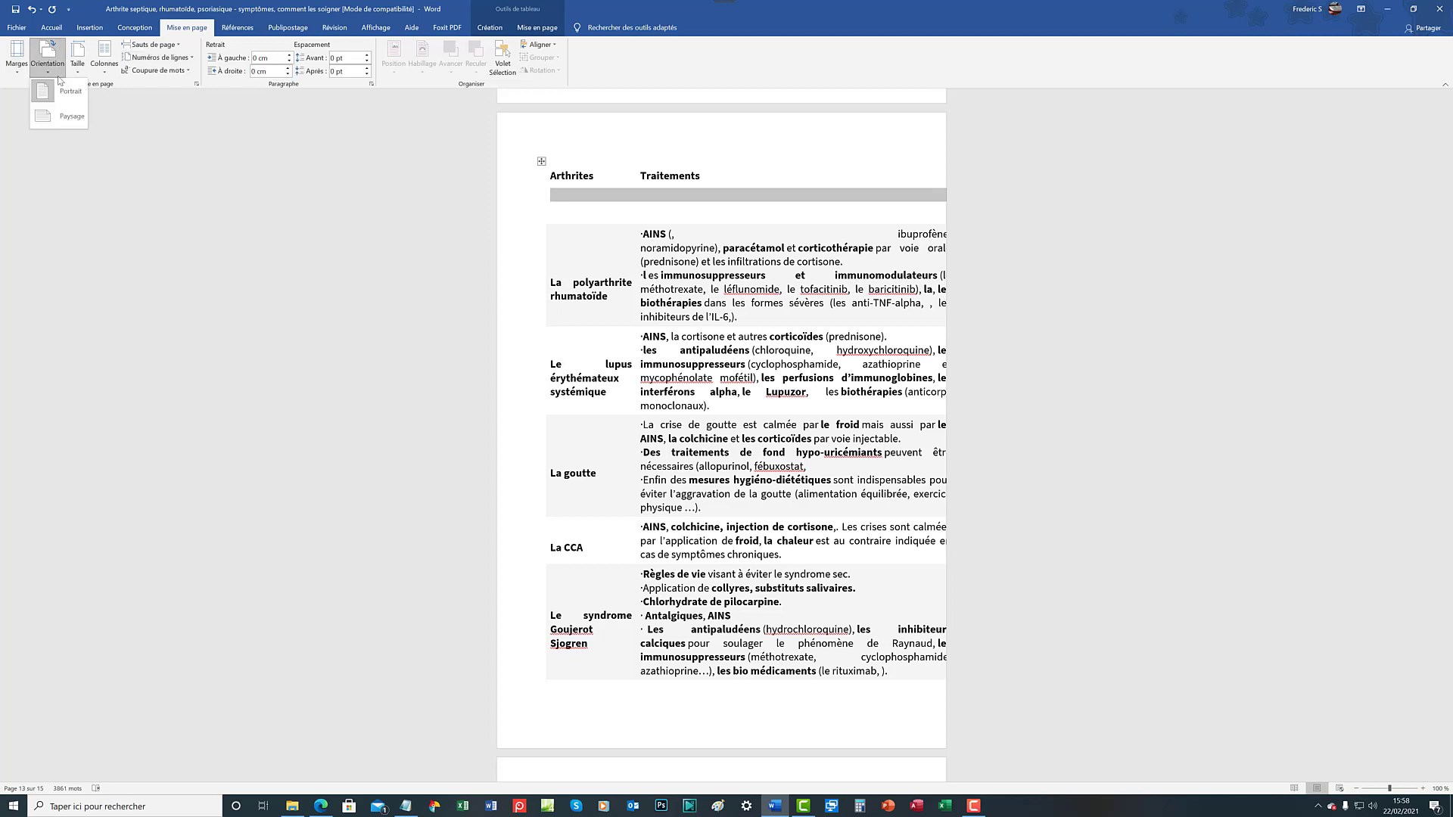
click(73, 118)
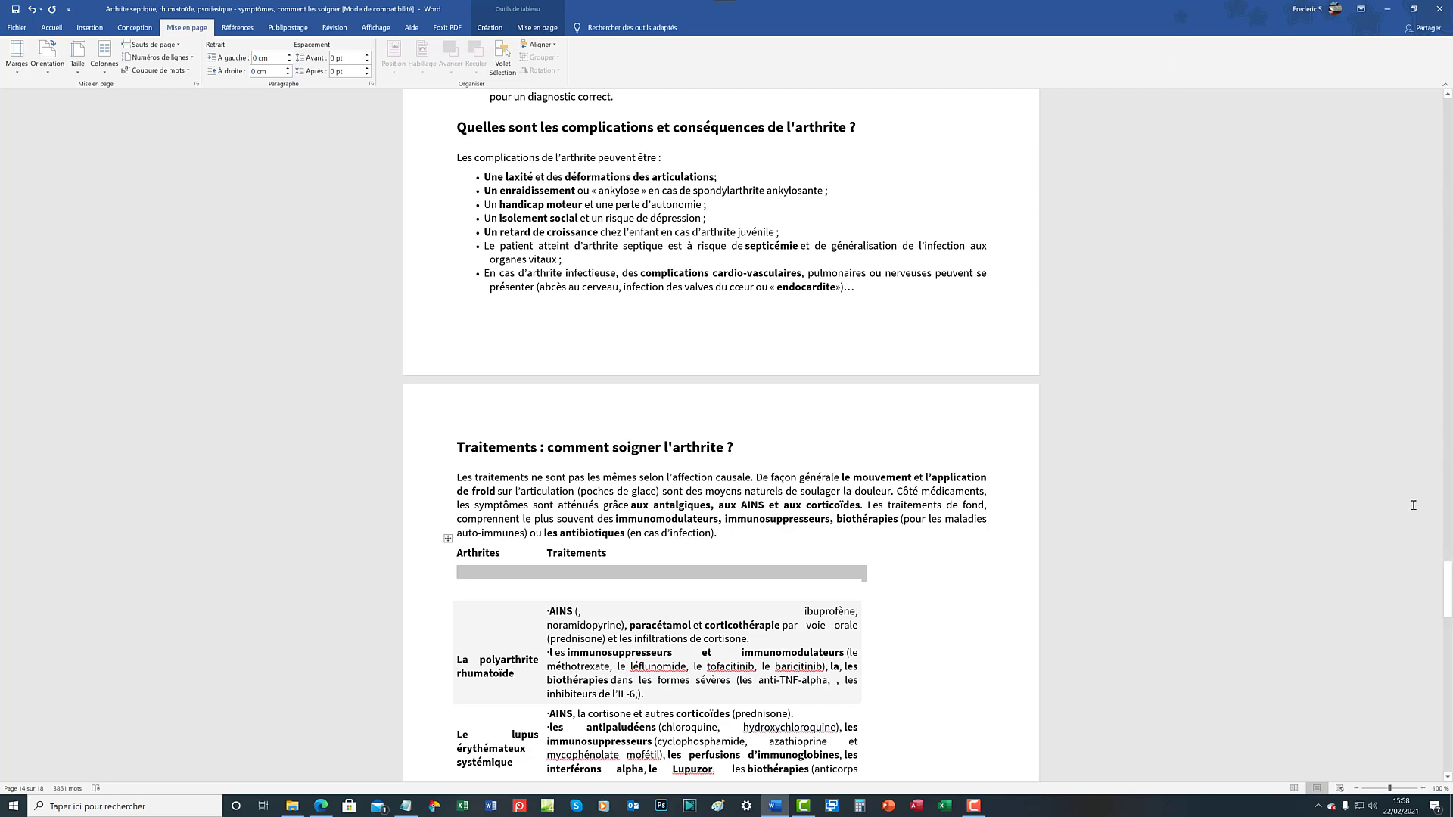
drag(1447, 575, 1422, 125)
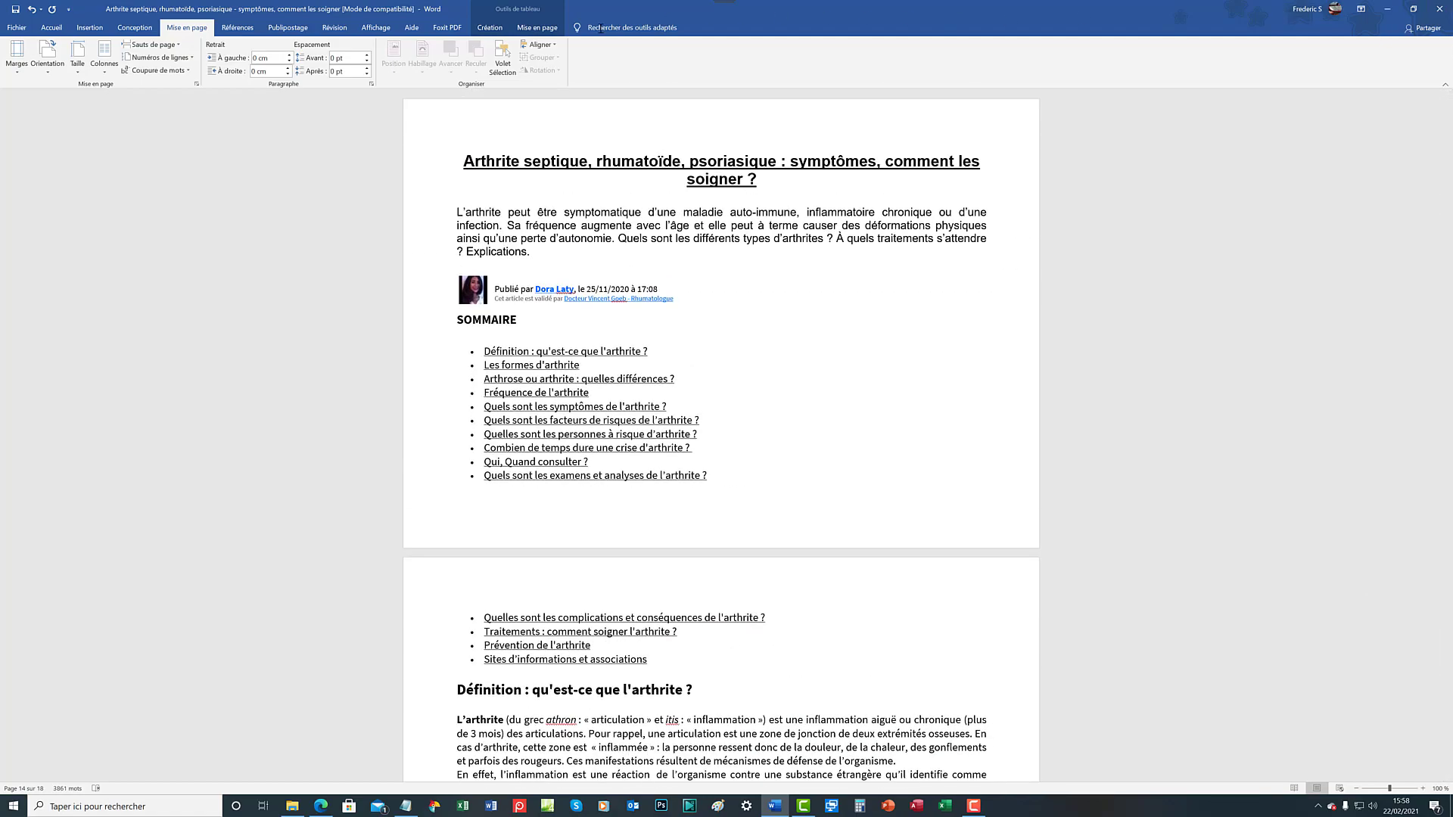
Change the document's page orientation to portrait (Portrait).
click(48, 72)
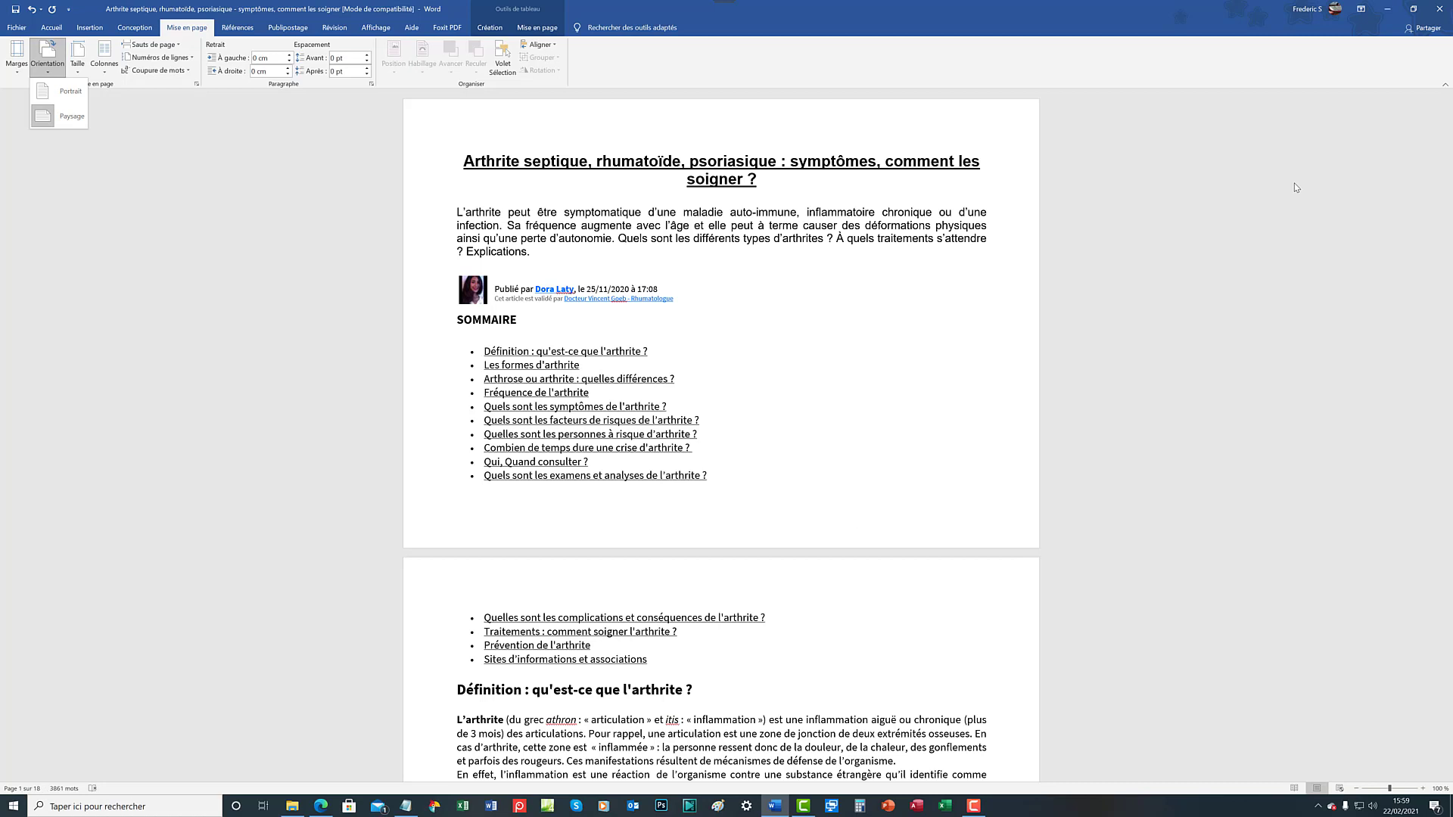
key(Down)
key(Up)
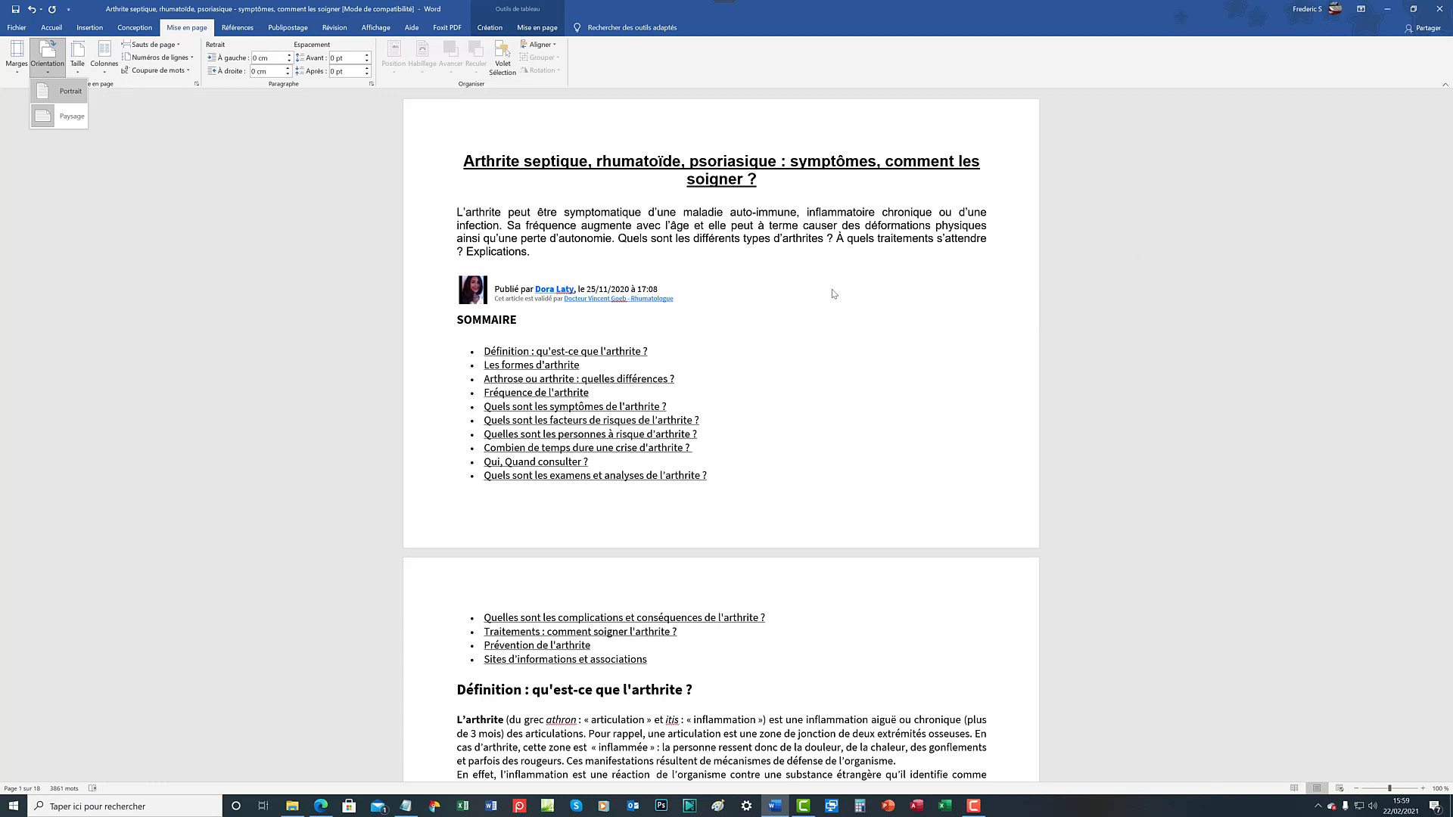
key(Down)
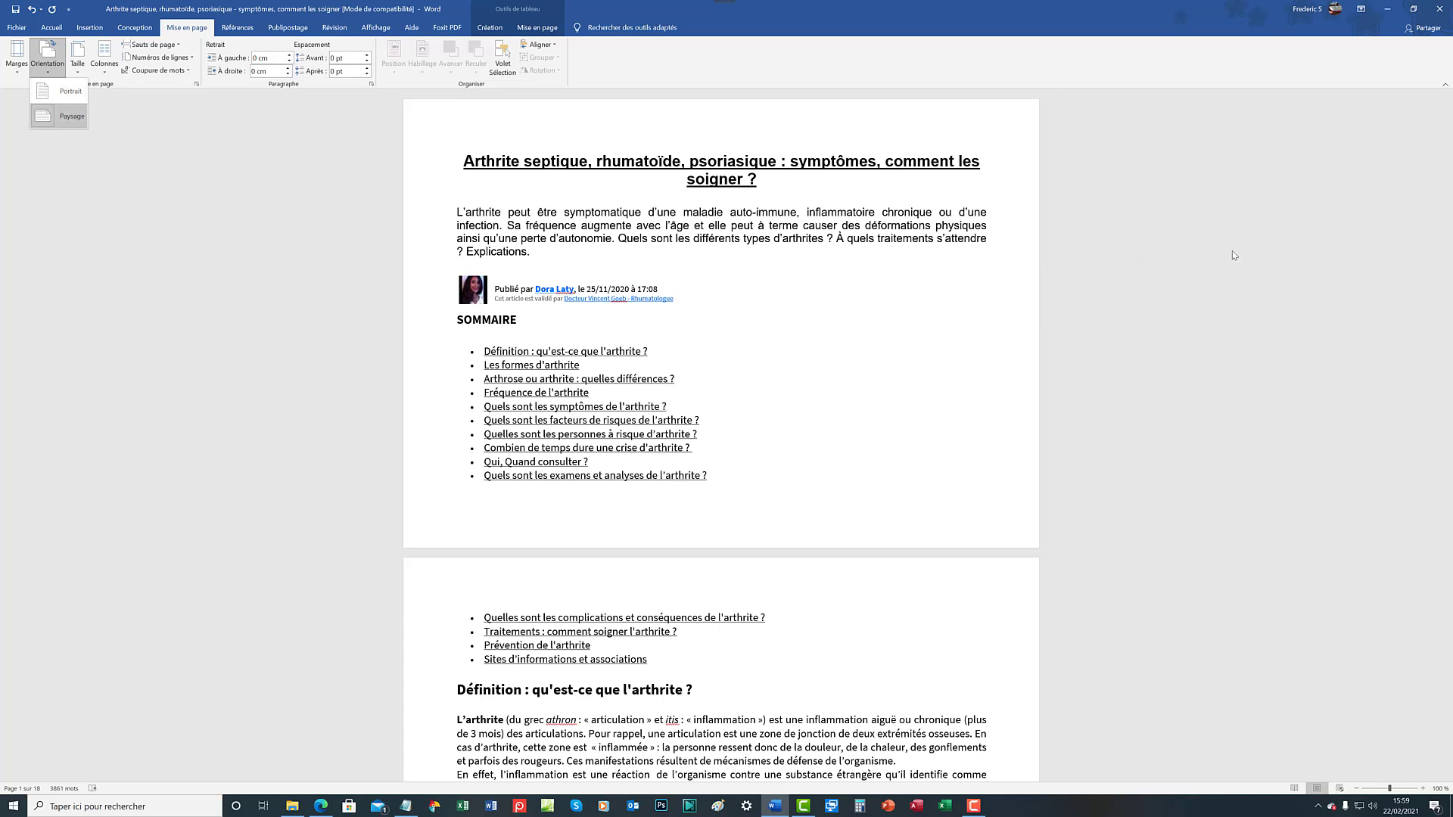
key(Up)
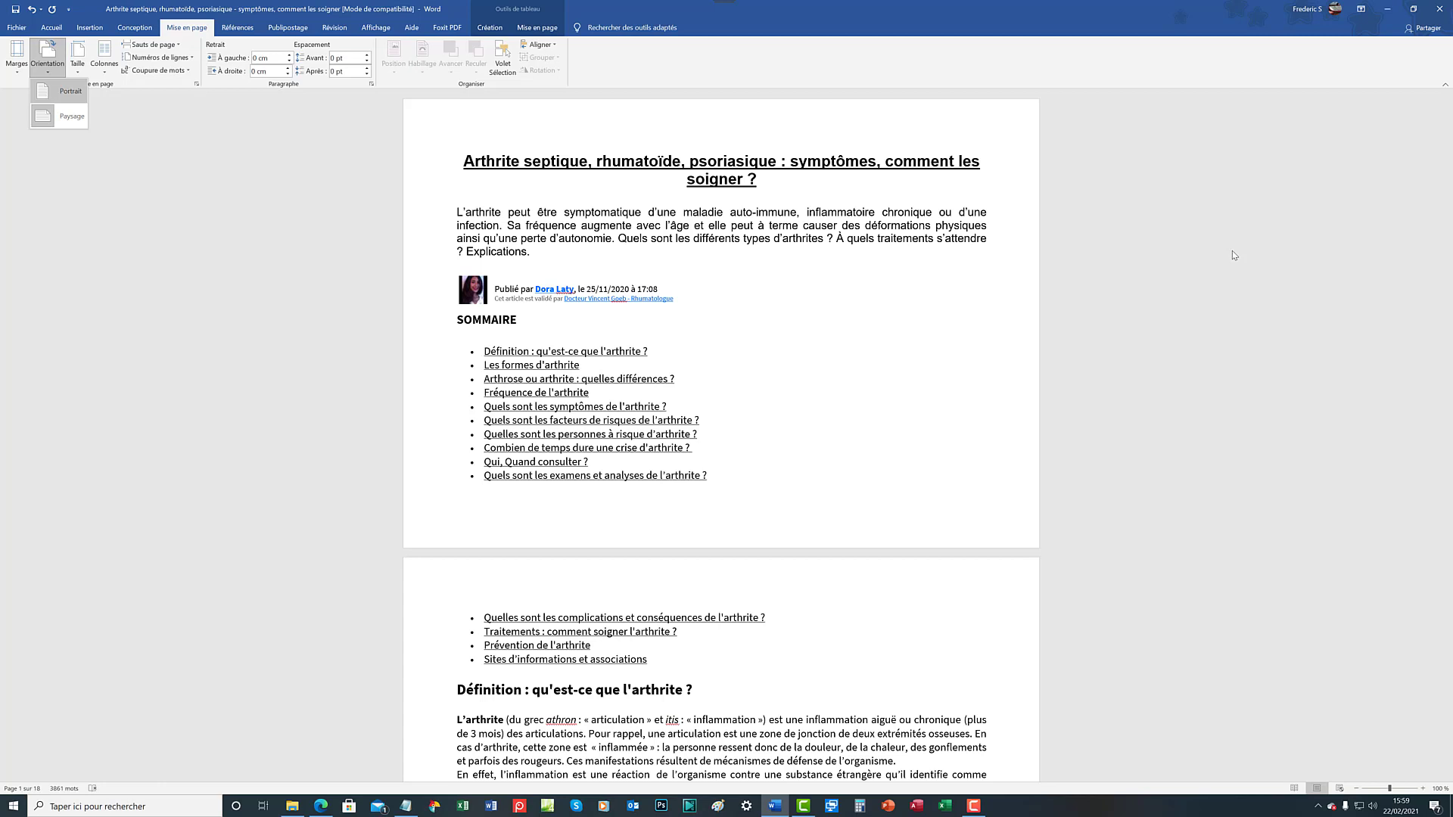
key(Down)
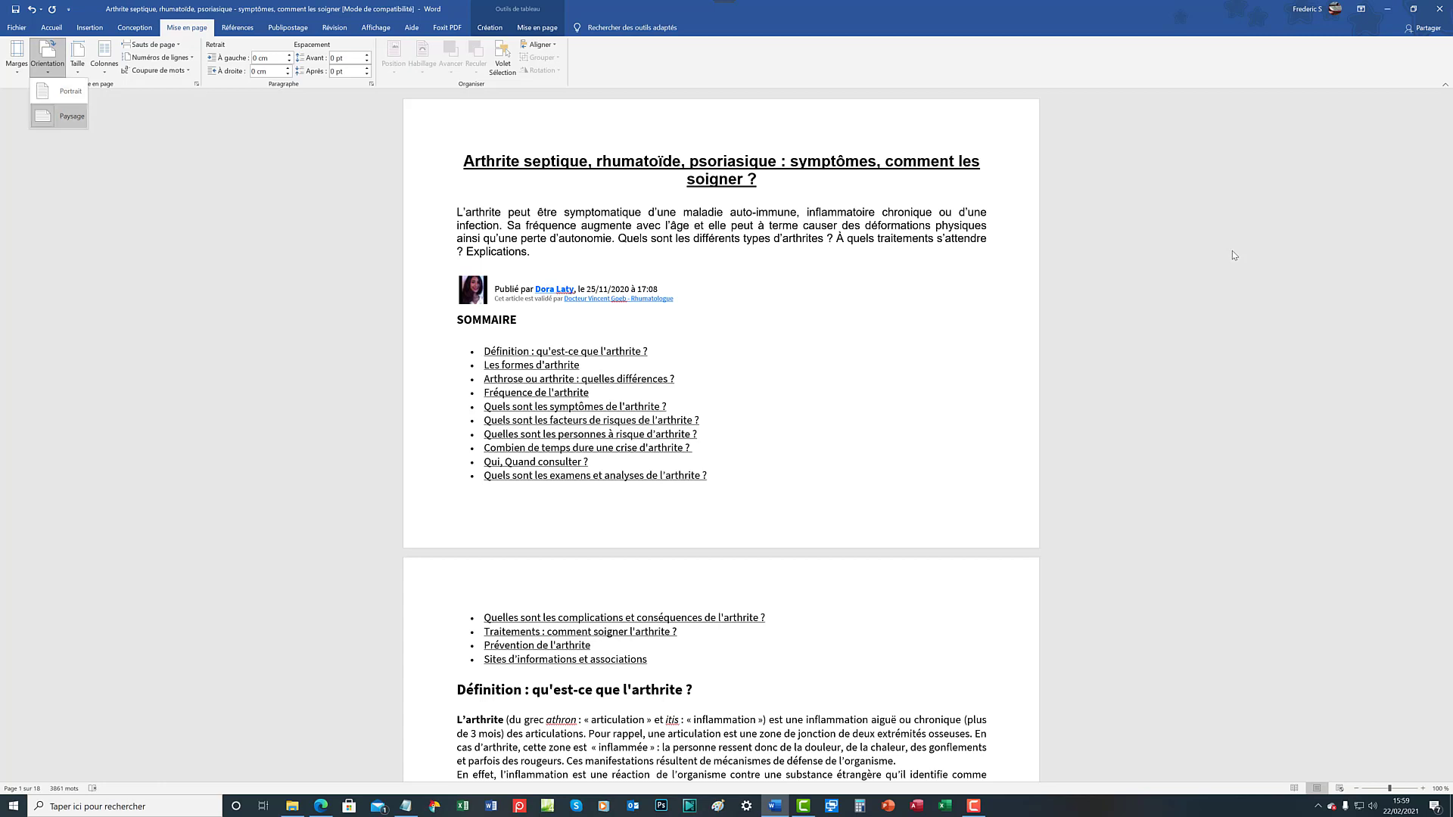
key(Up)
key(Down)
key(Up)
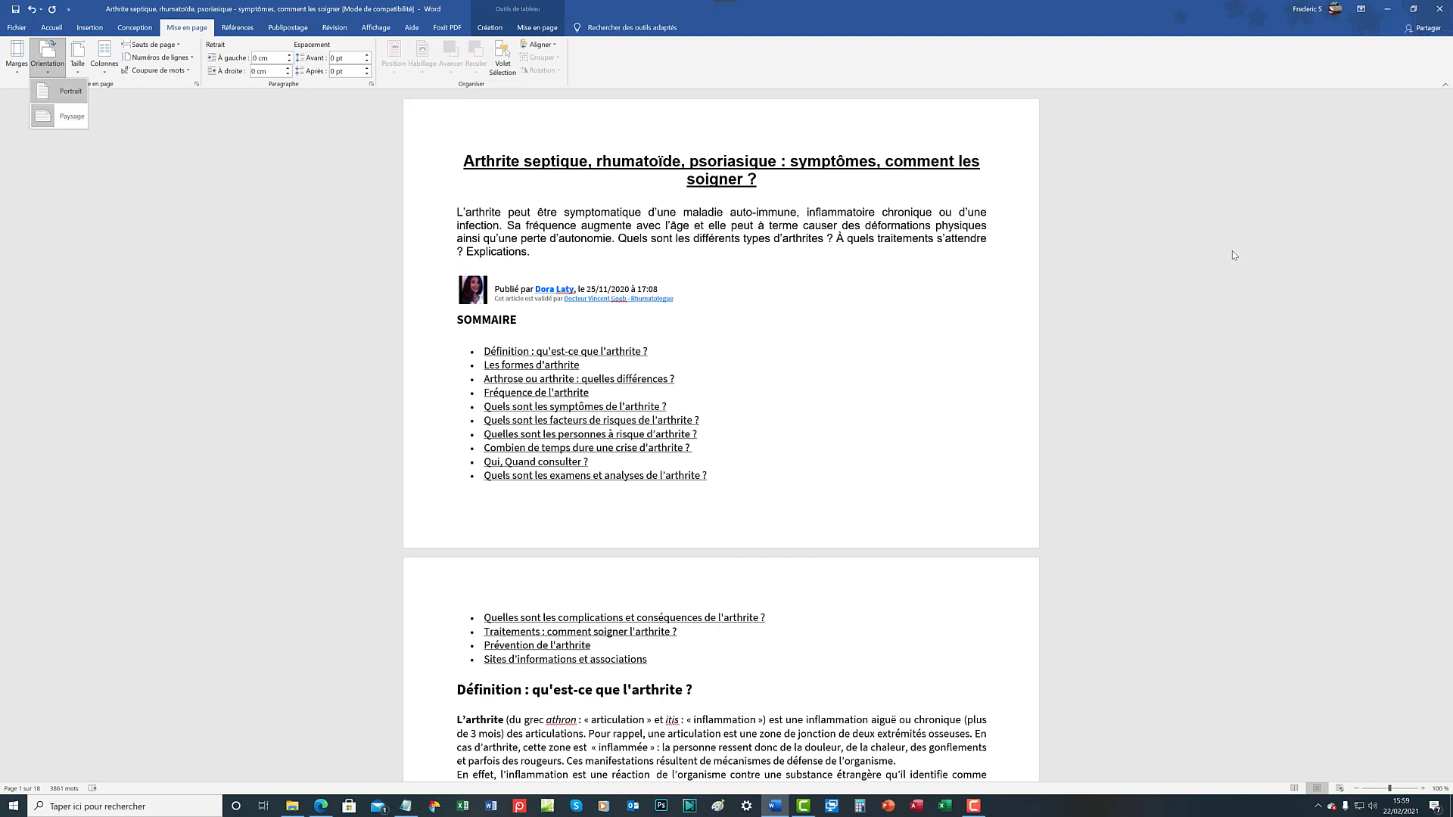
key(Down)
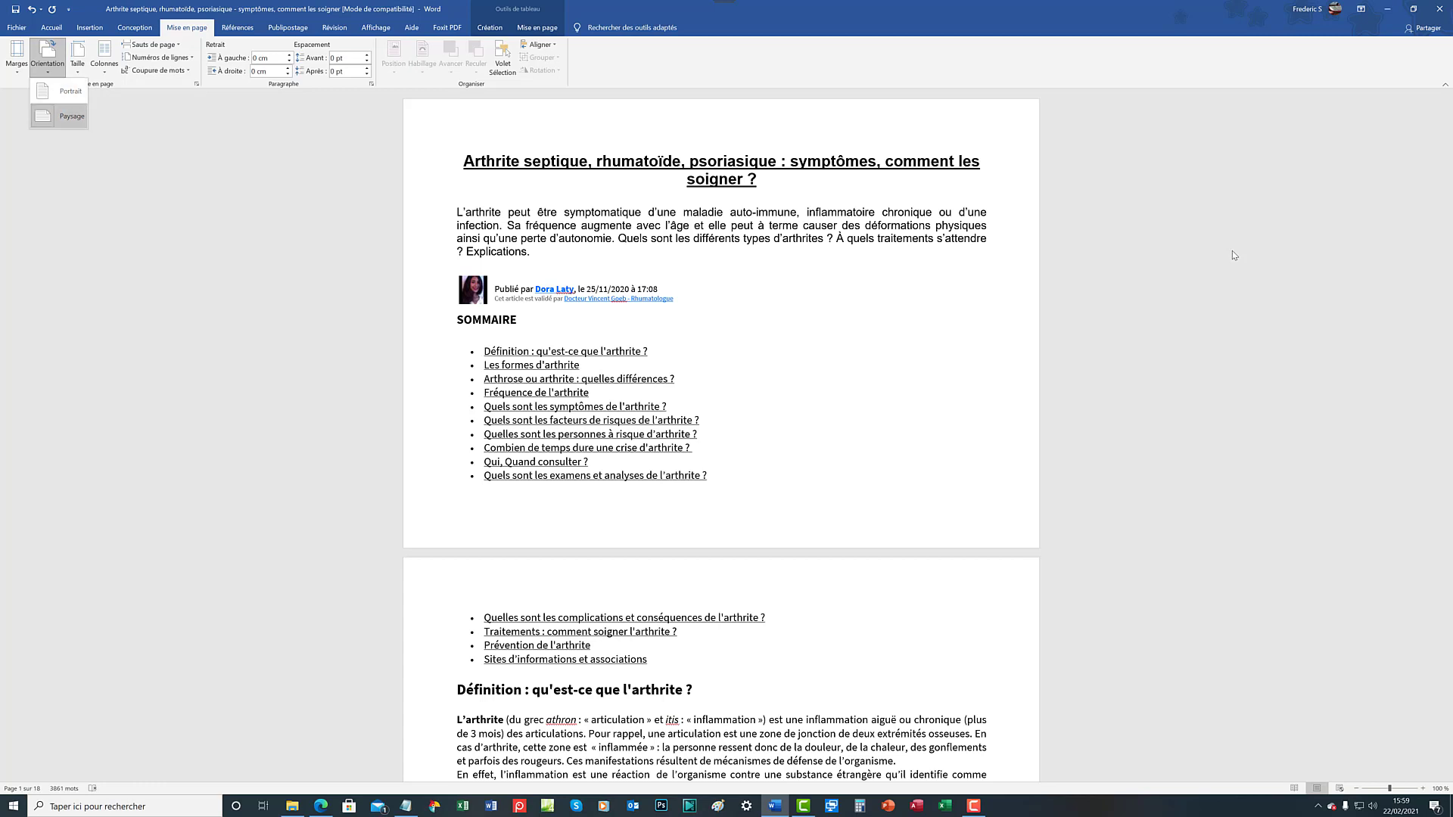
key(Up)
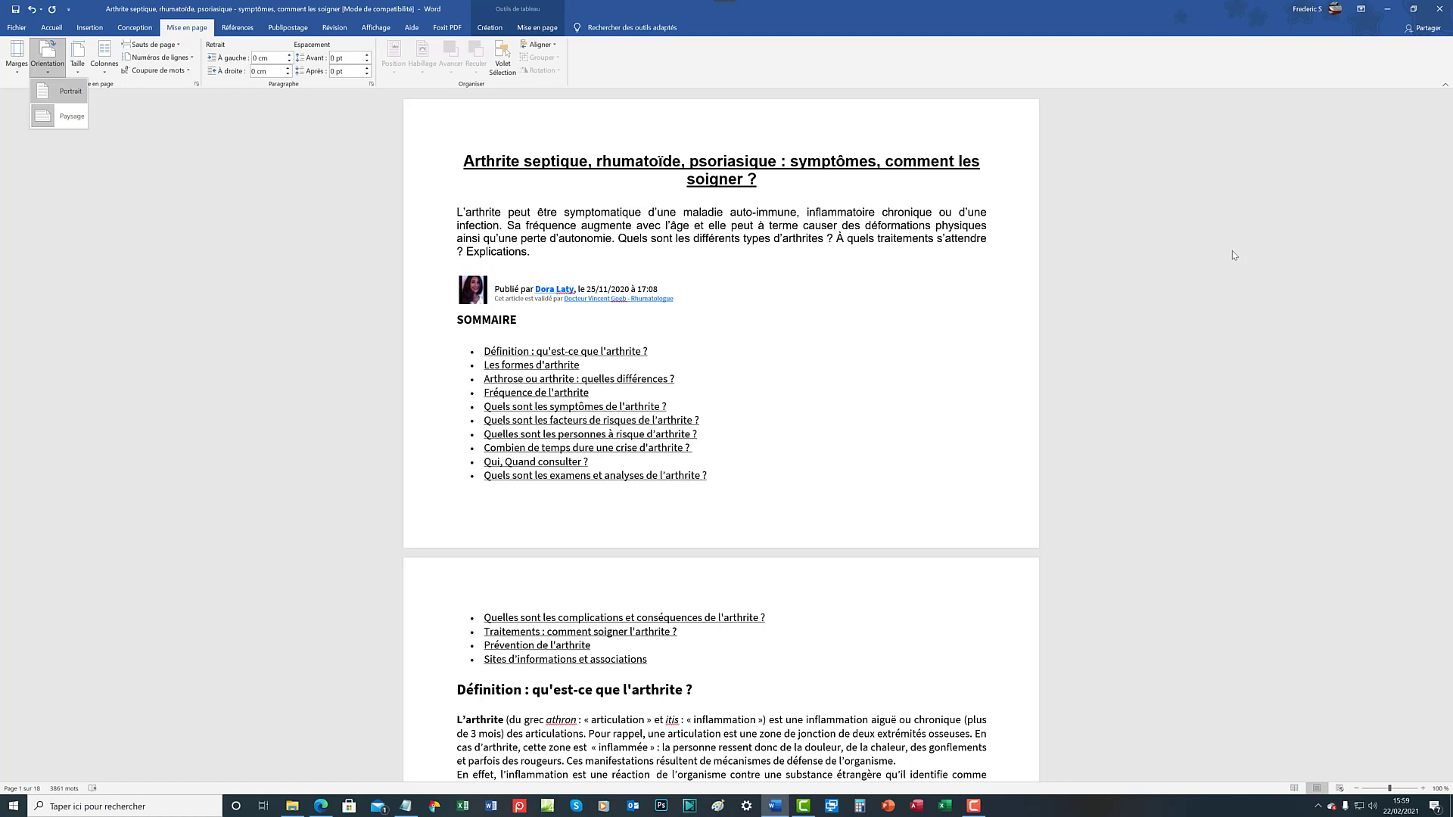
key(Return)
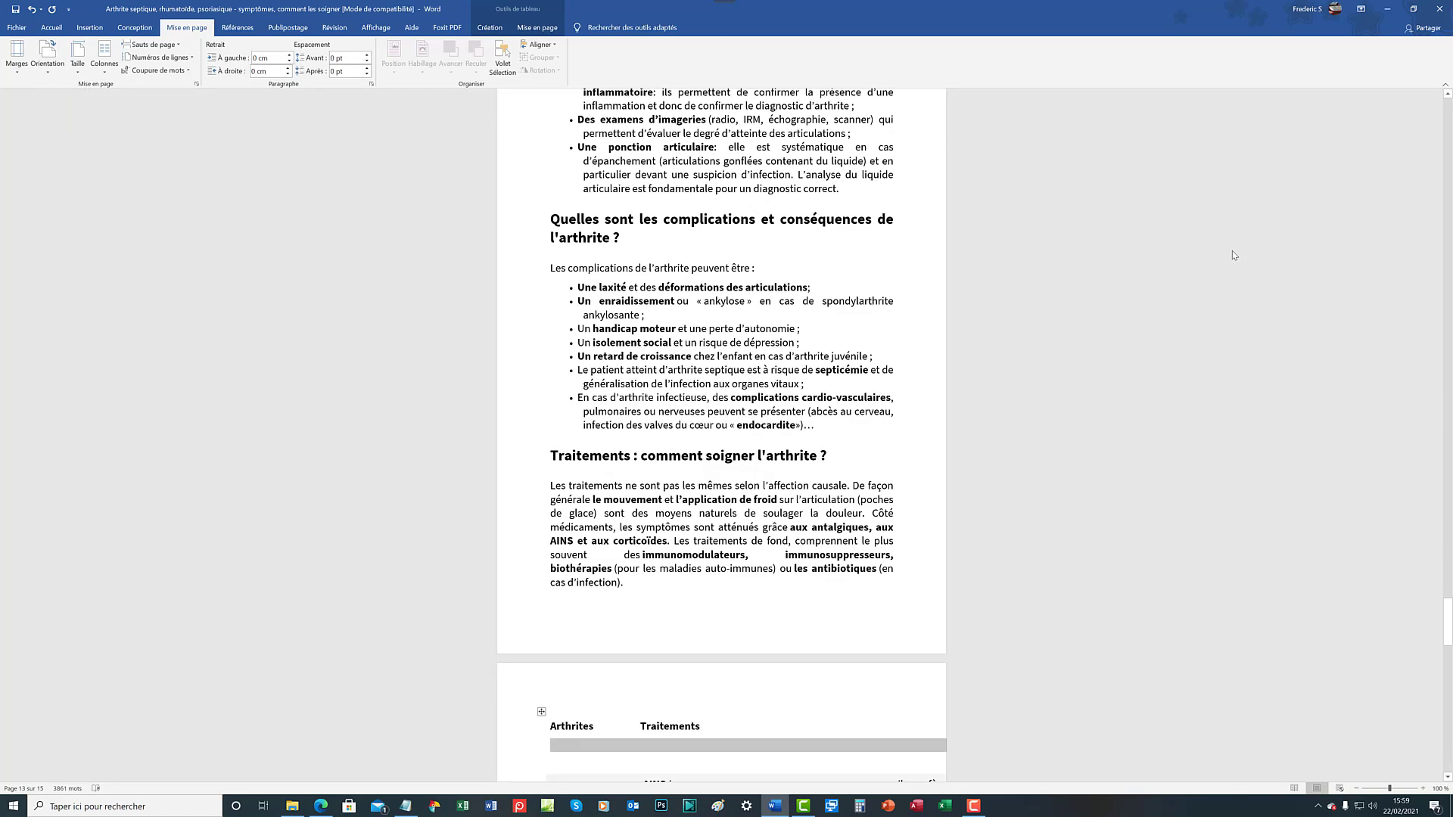
Undo the switch to portrait so the pages are back in landscape.
scroll(791, 310, down, 2)
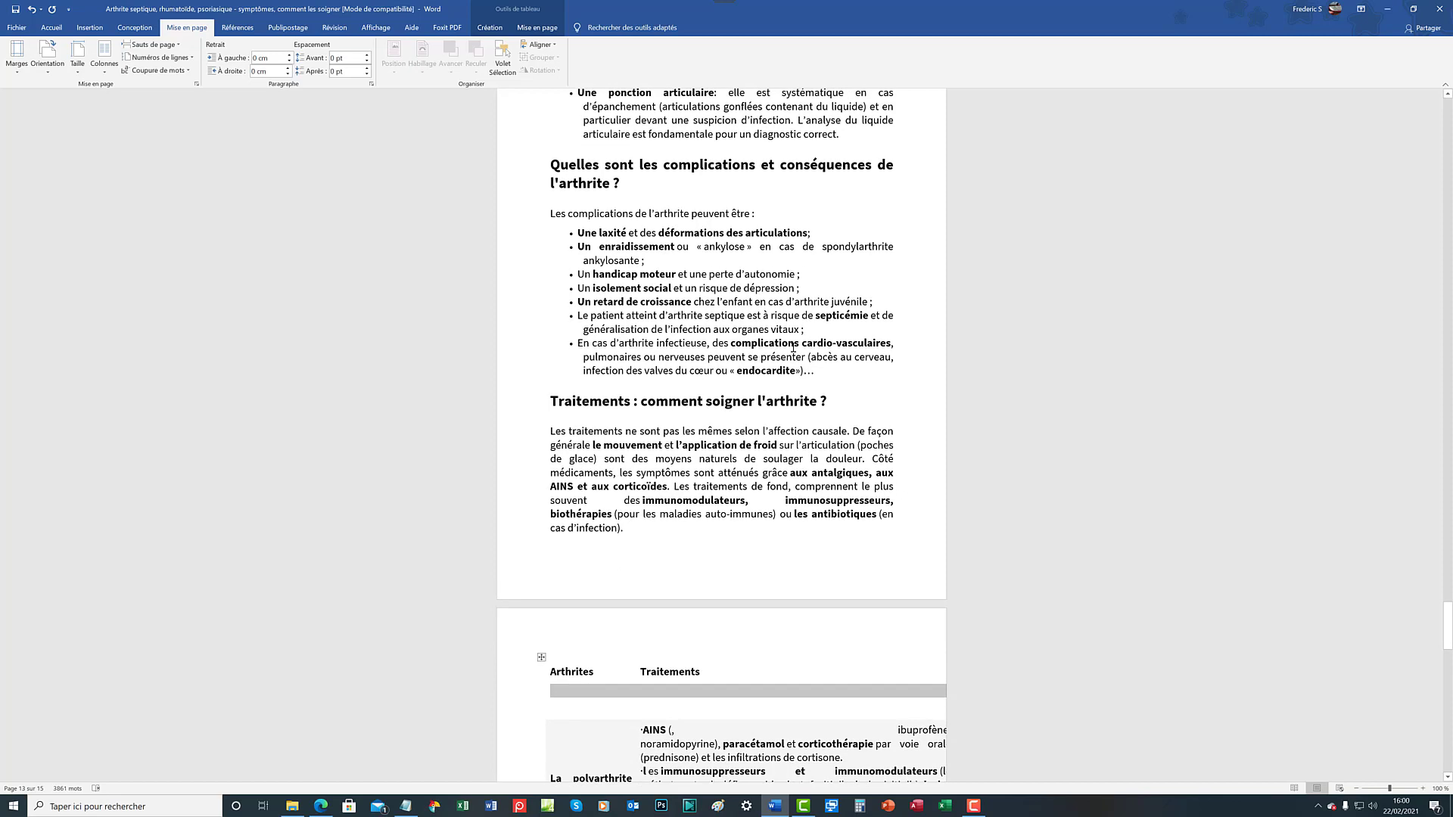
click(51, 11)
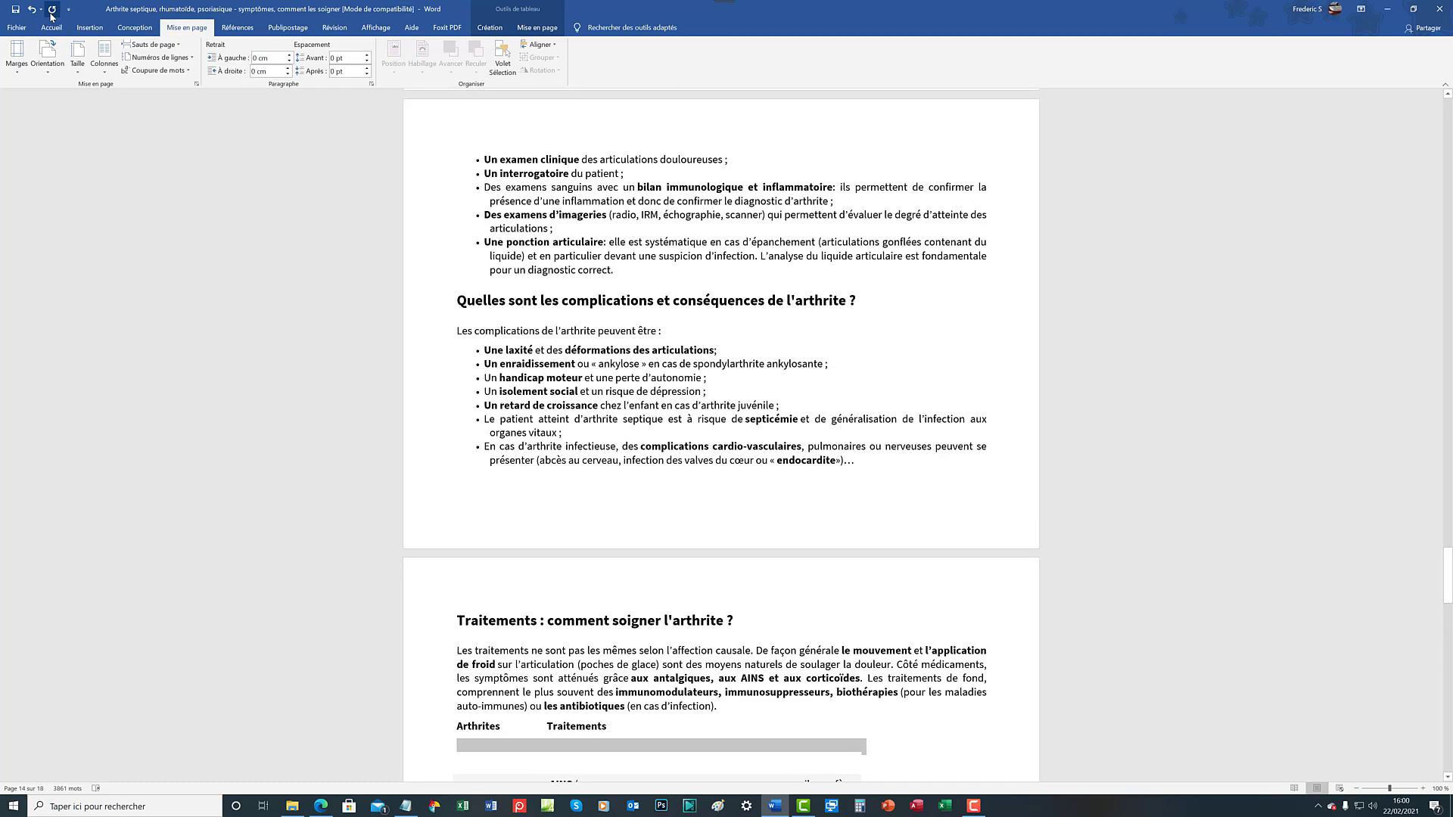
scroll(673, 488, up, 1)
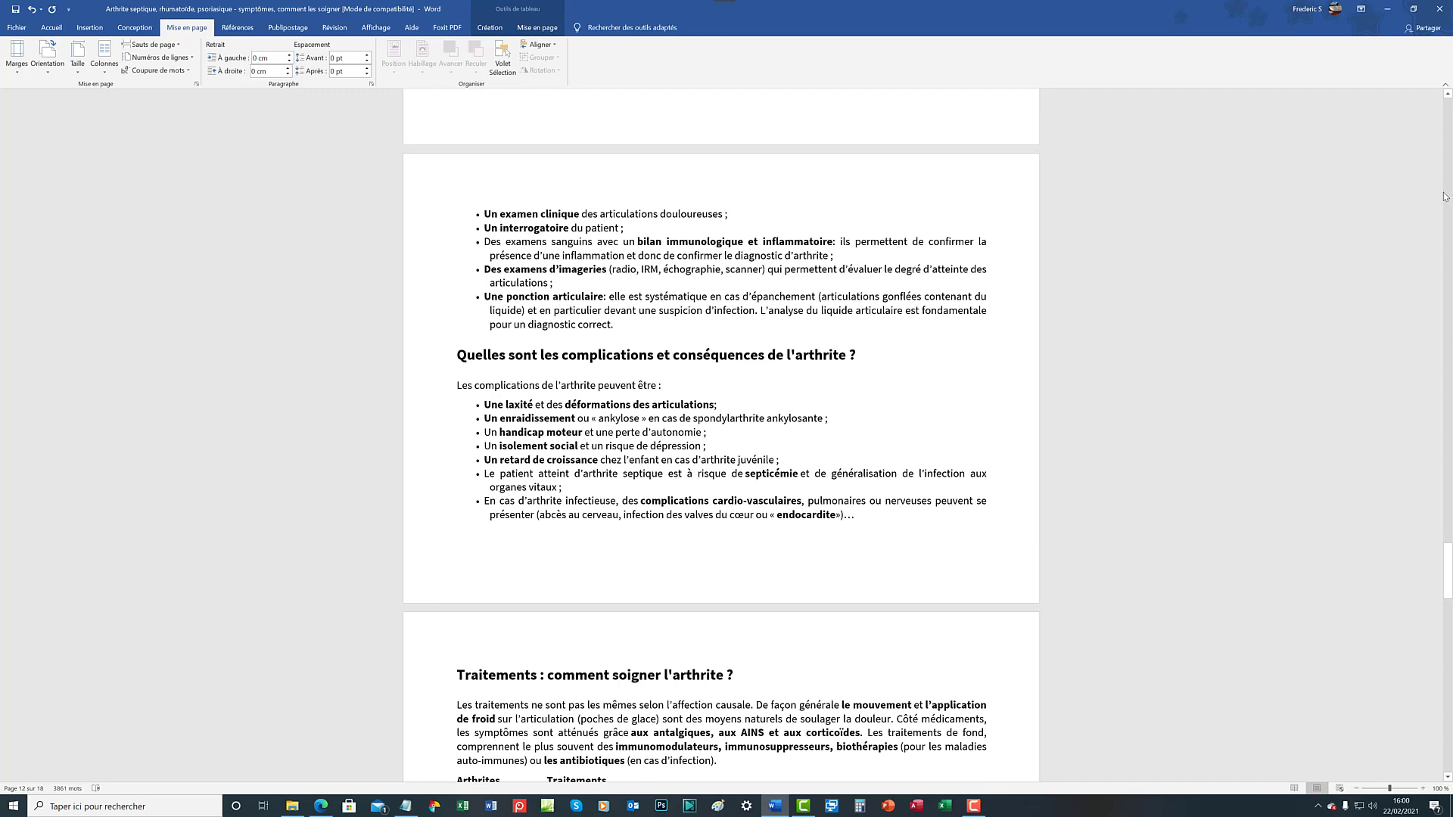
Select the end-of-row marker of the LE RPSO row at the table's end and try to delete it.
drag(1446, 561, 1447, 604)
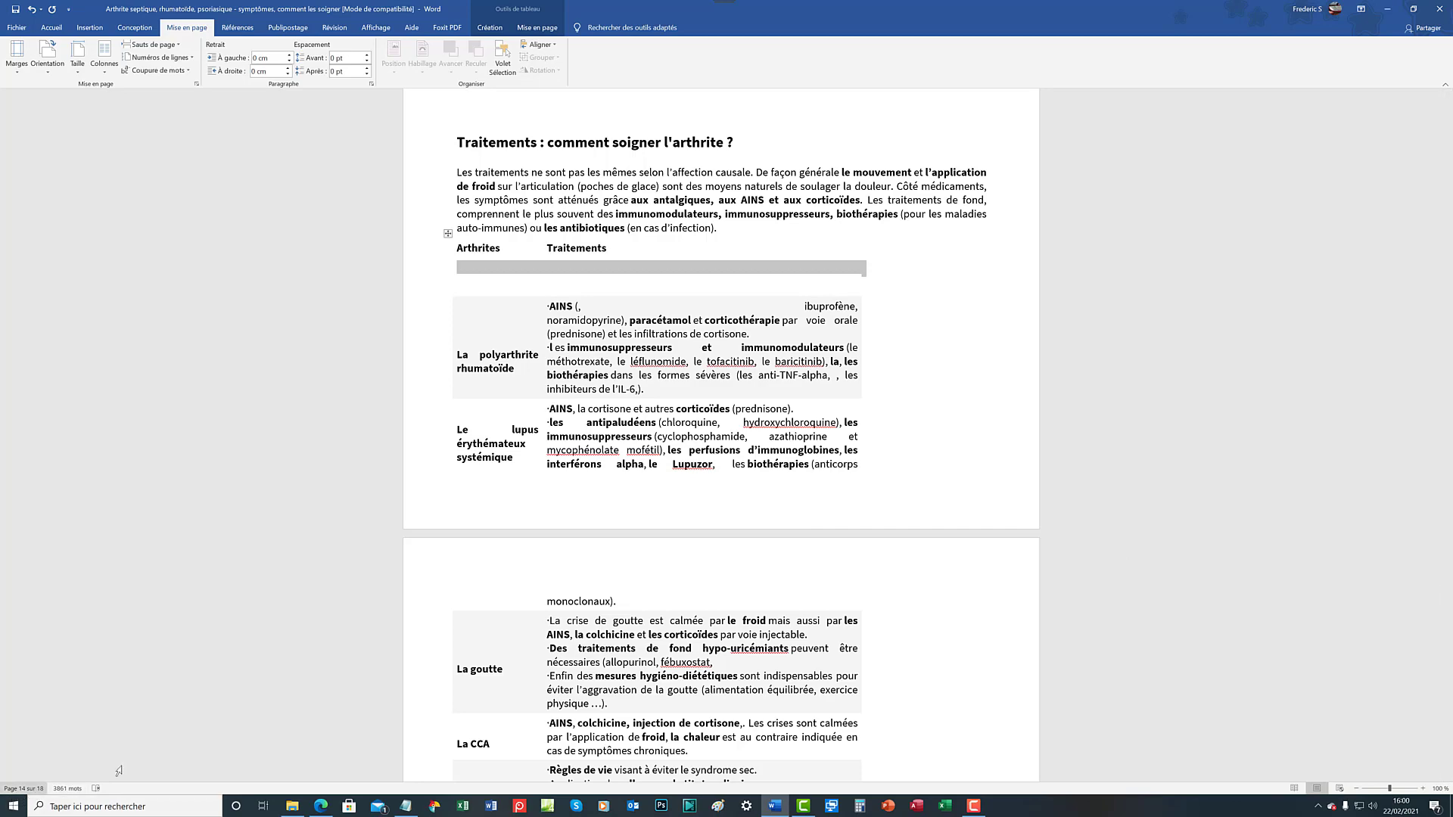
scroll(587, 557, down, 2)
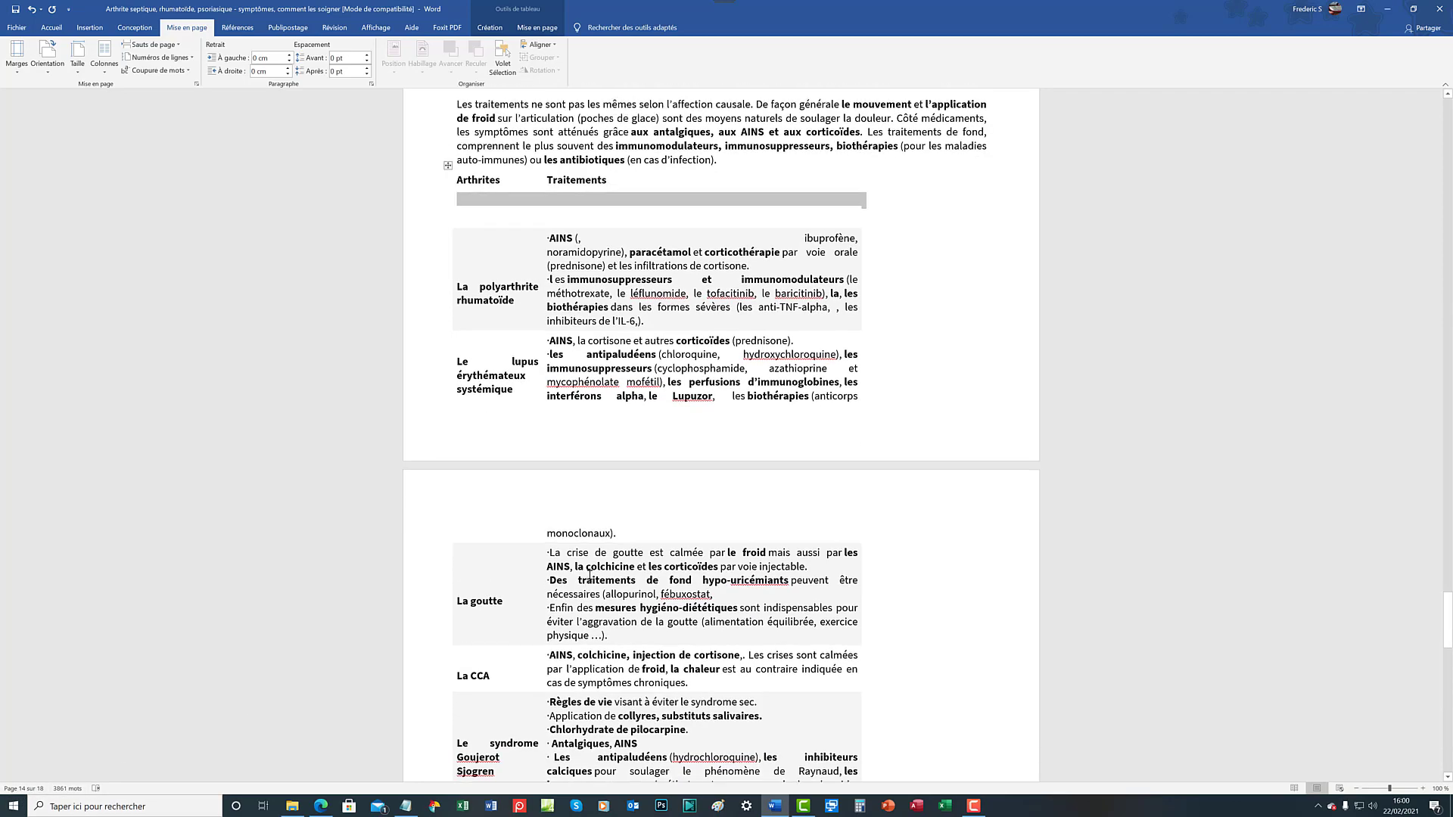
scroll(1051, 557, down, 2)
drag(1447, 624, 1448, 676)
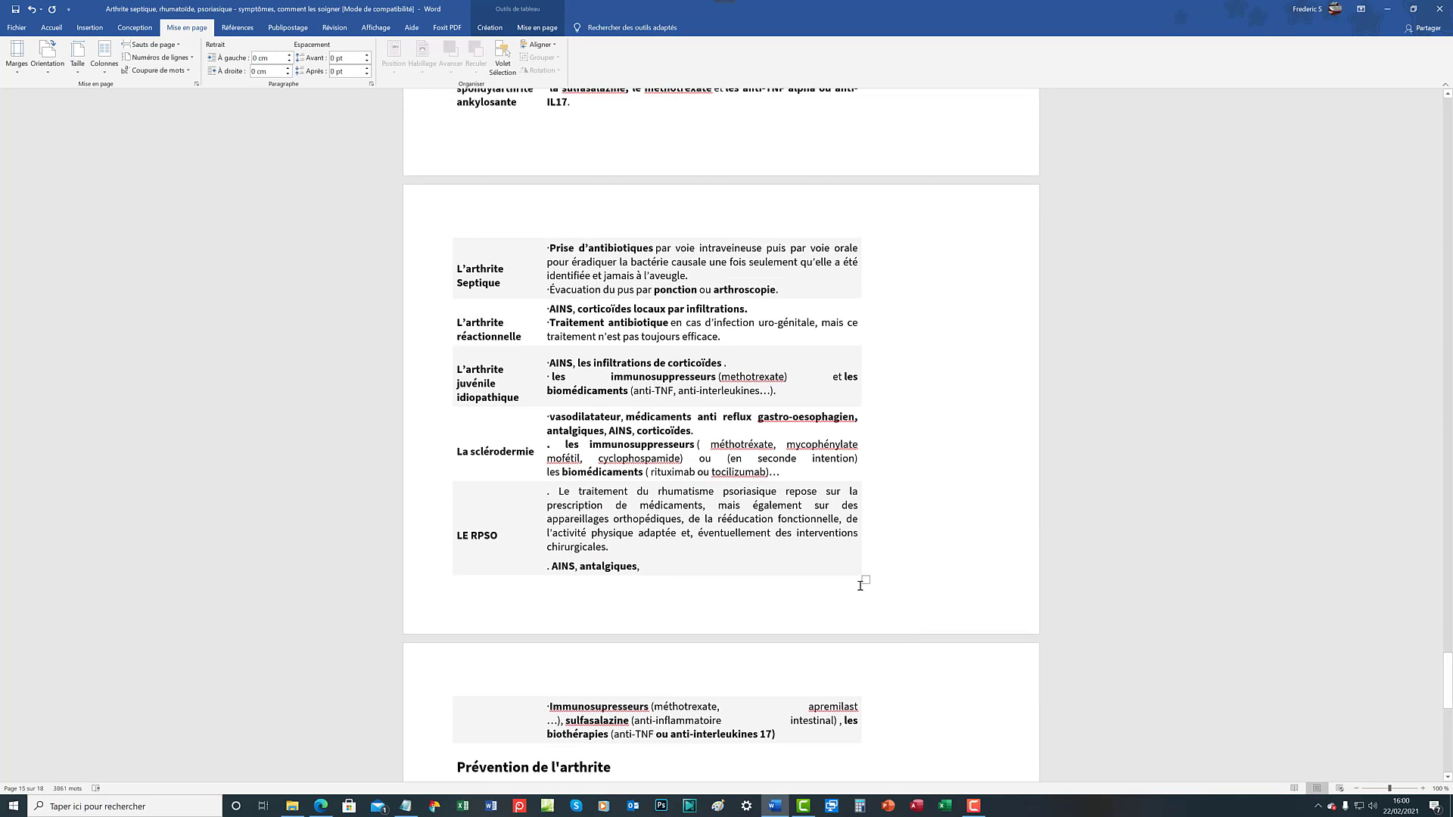
click(862, 741)
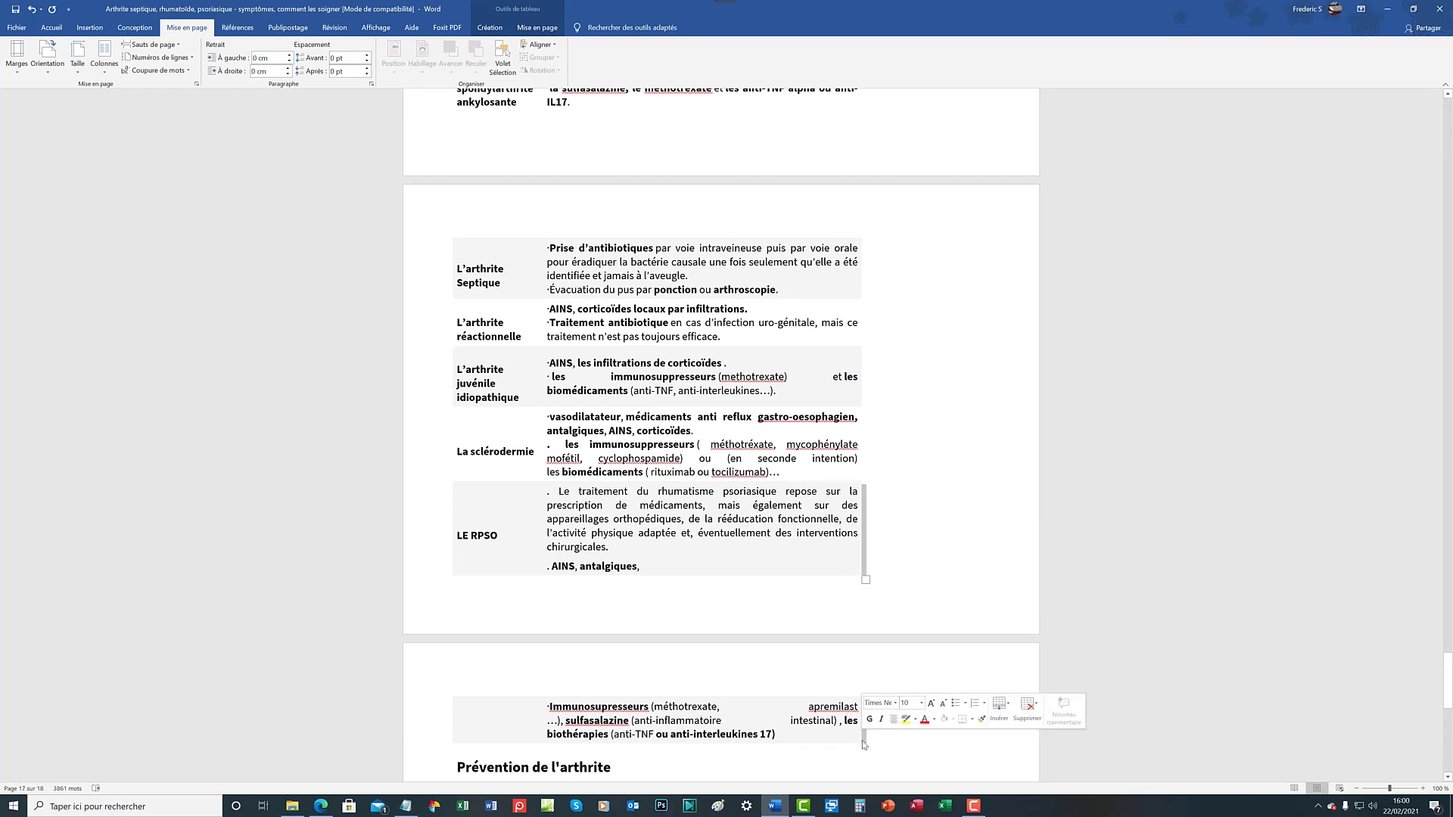
key(Delete)
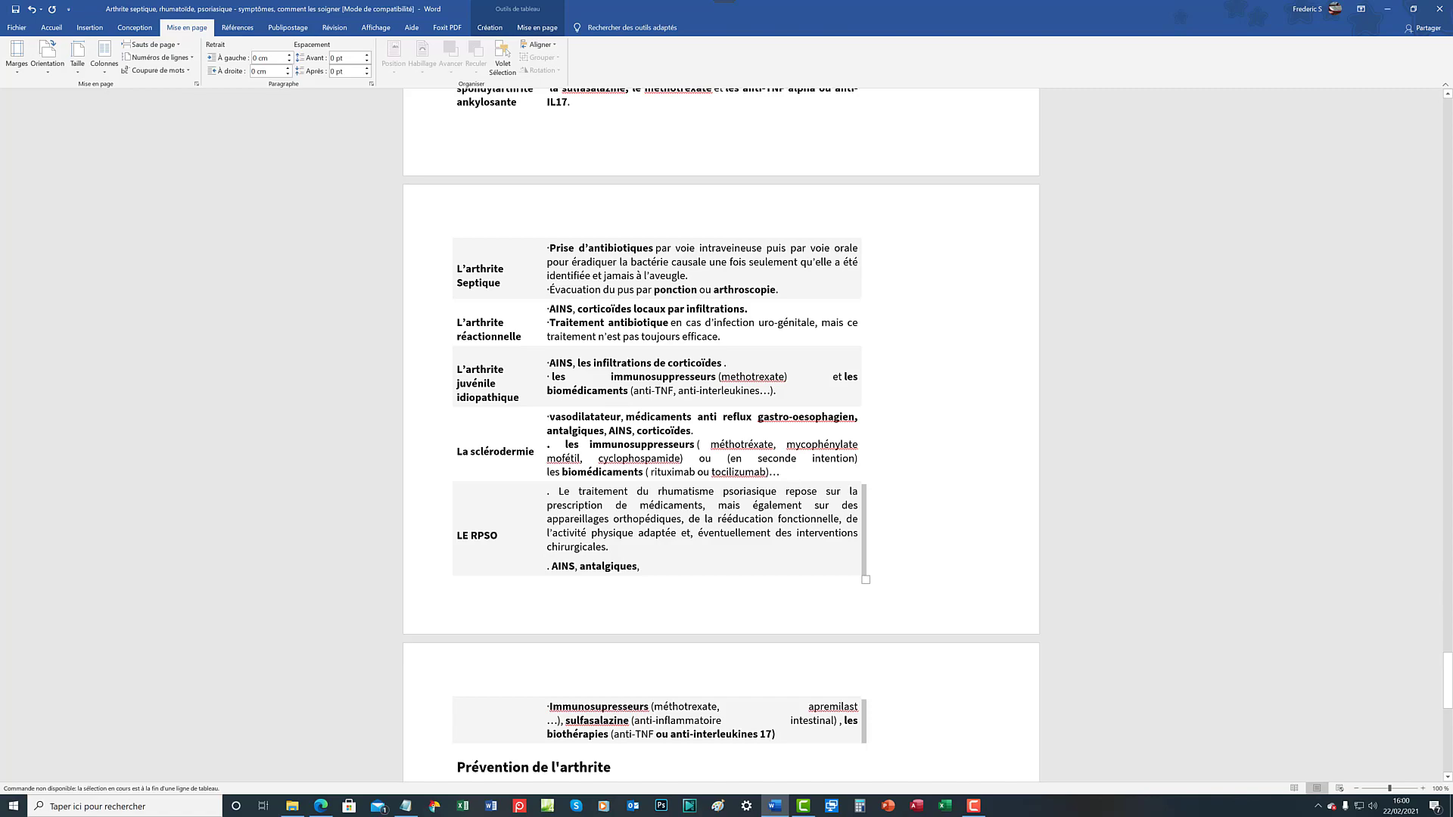
Select the whole Arthrites/Traitements table.
drag(1442, 673, 1395, 607)
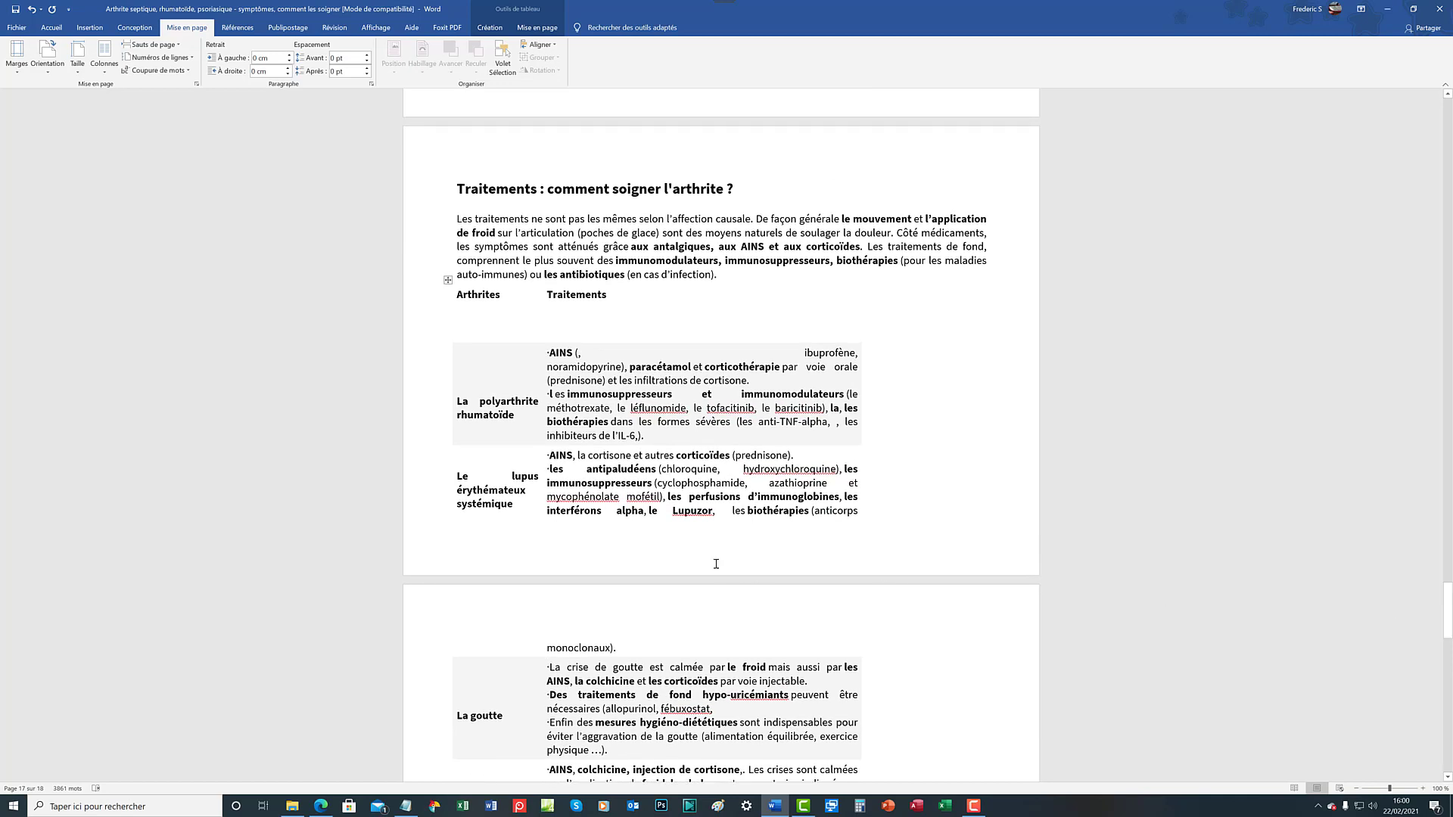
click(448, 281)
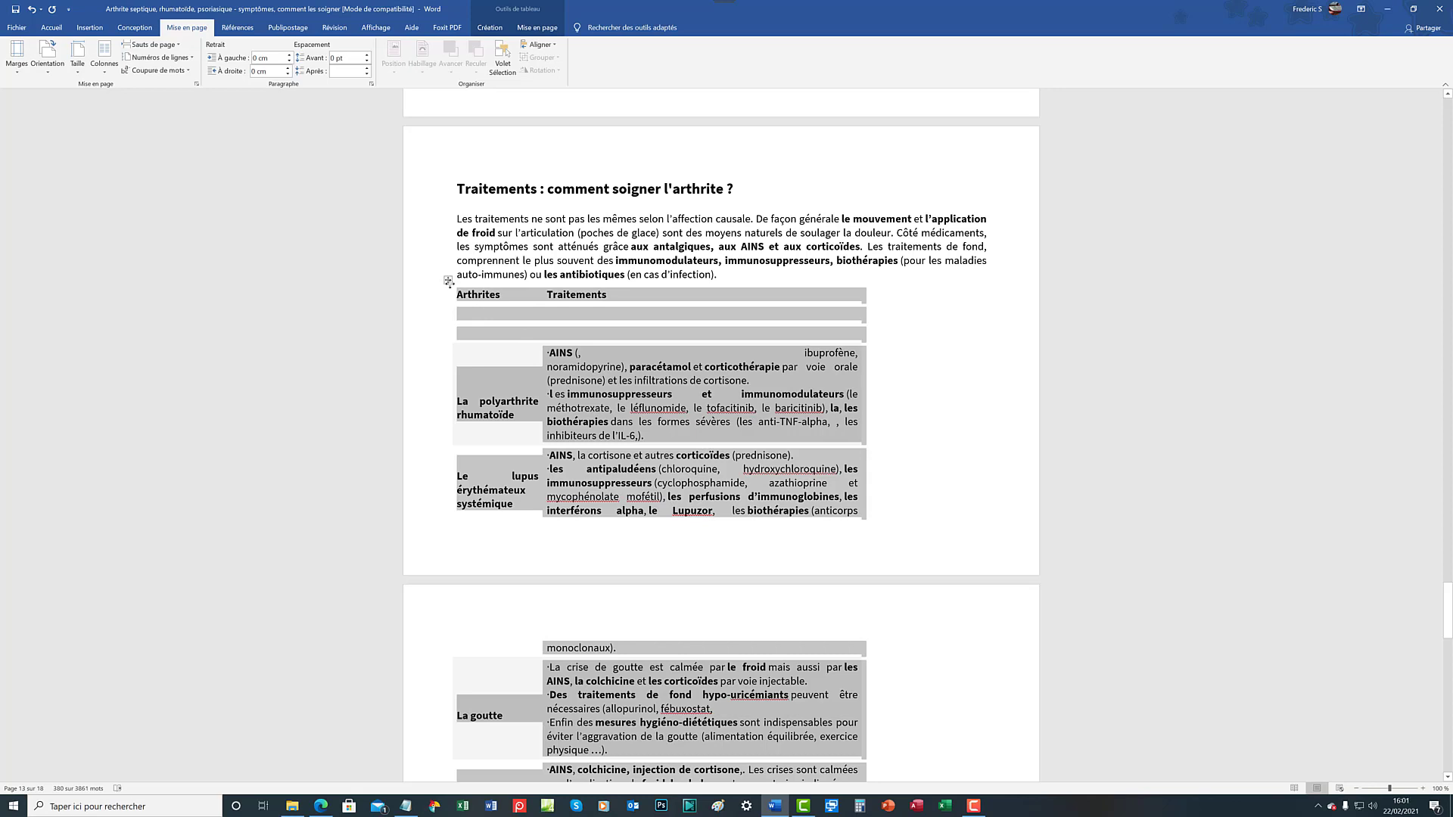
Try moving the selected table slightly down and to the right, check the surrounding pages, and undo the move.
drag(447, 282, 469, 308)
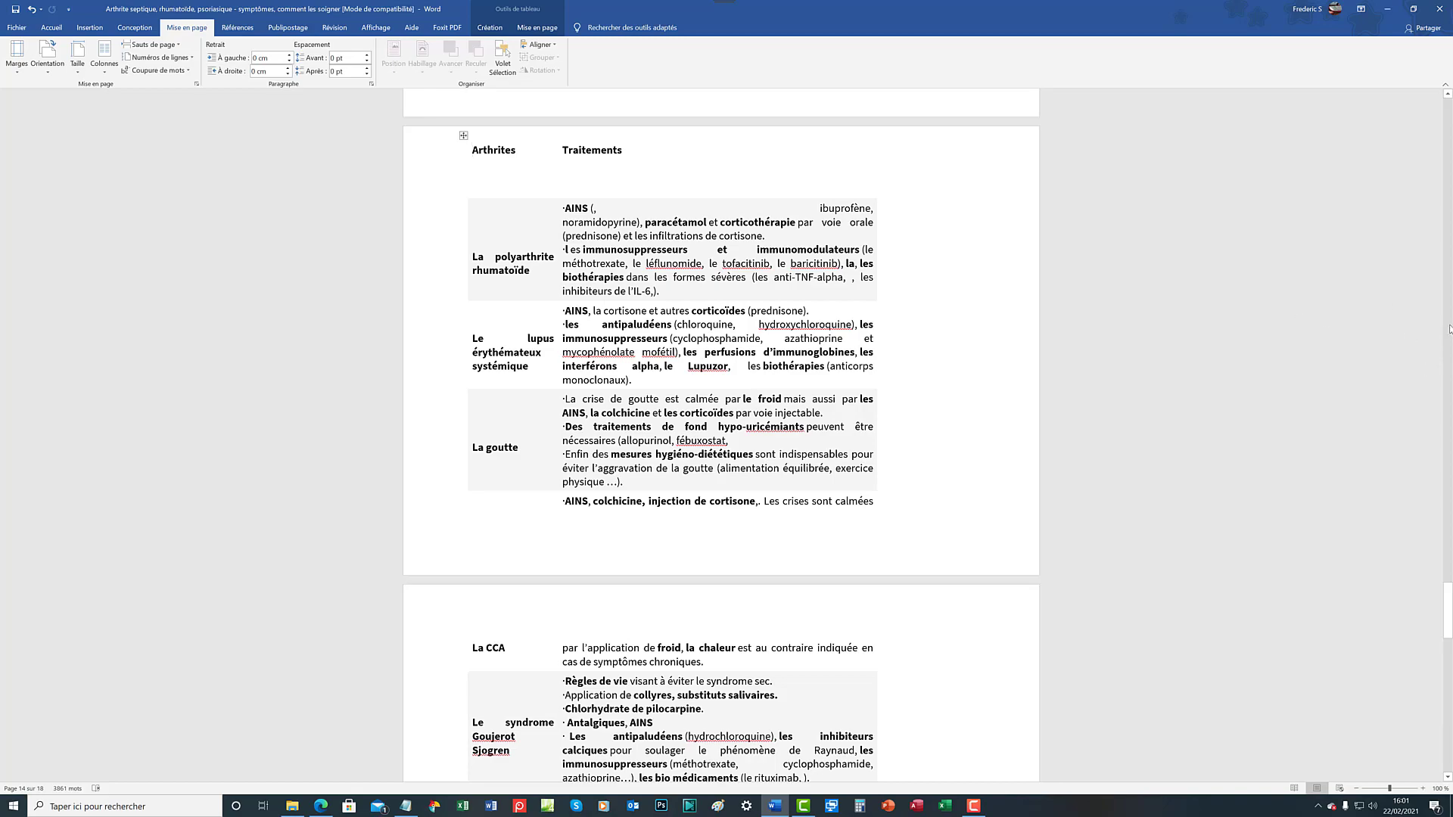
drag(1448, 602, 1448, 378)
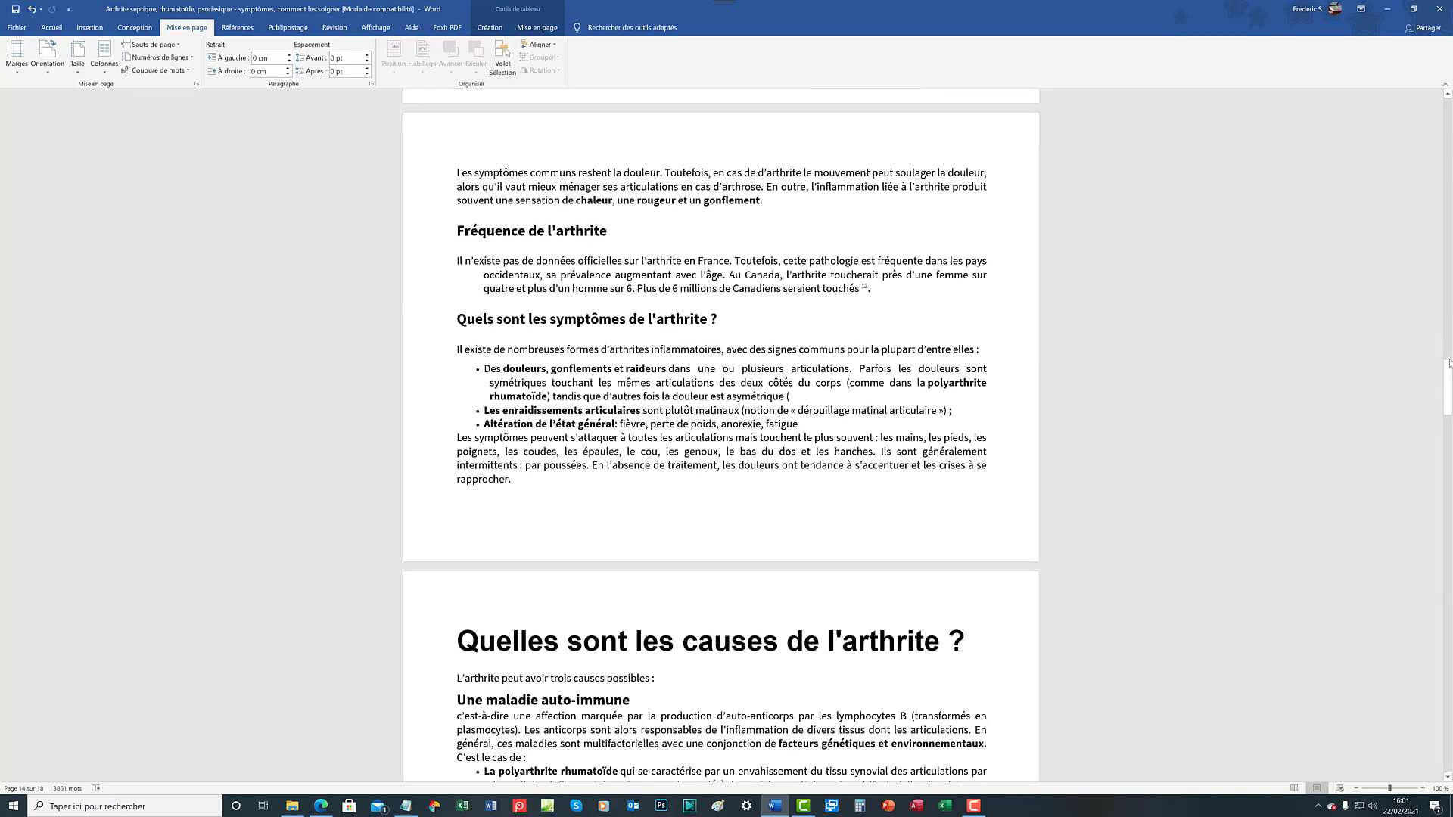
click(1448, 359)
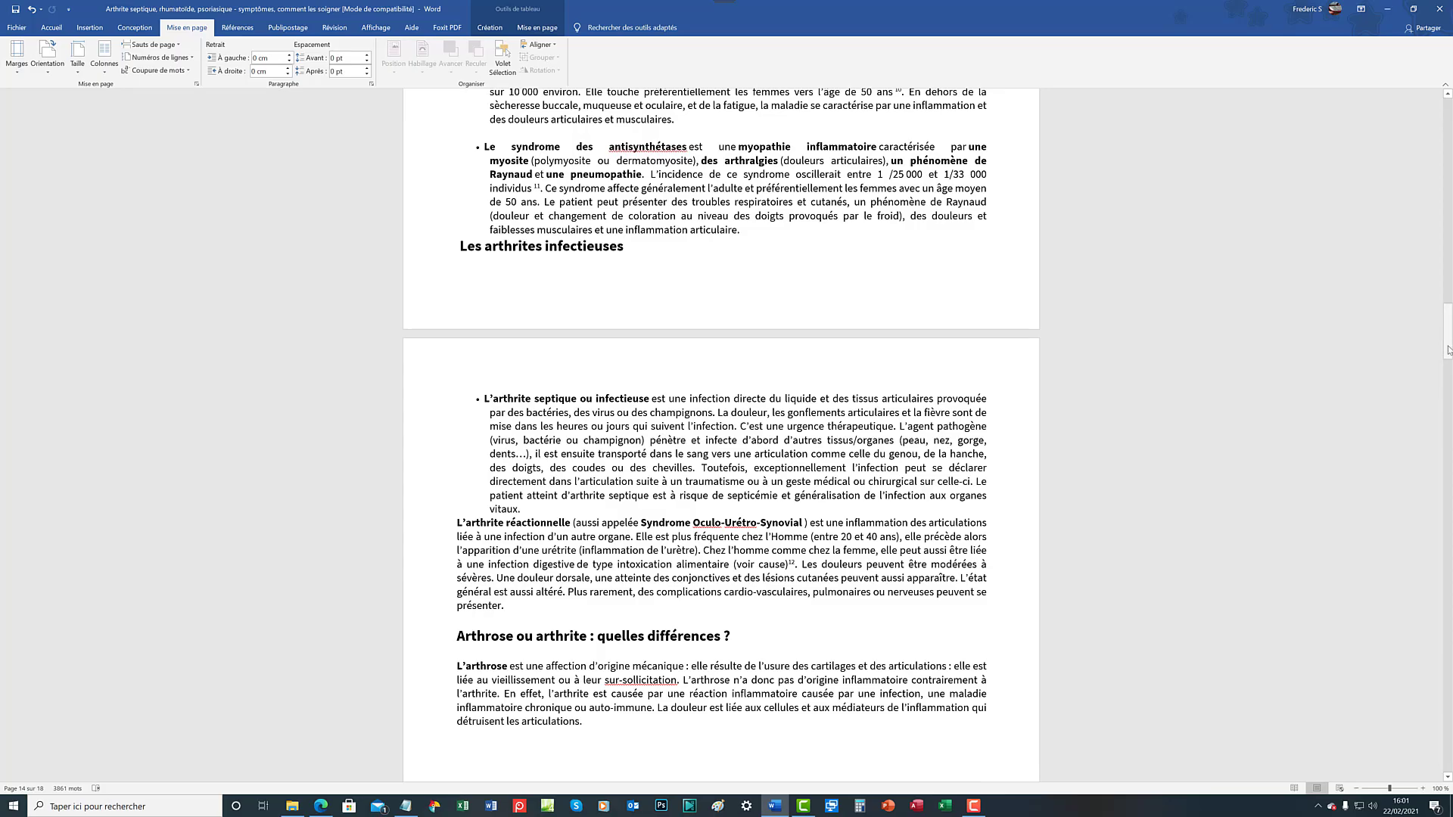
drag(1448, 334, 1416, 686)
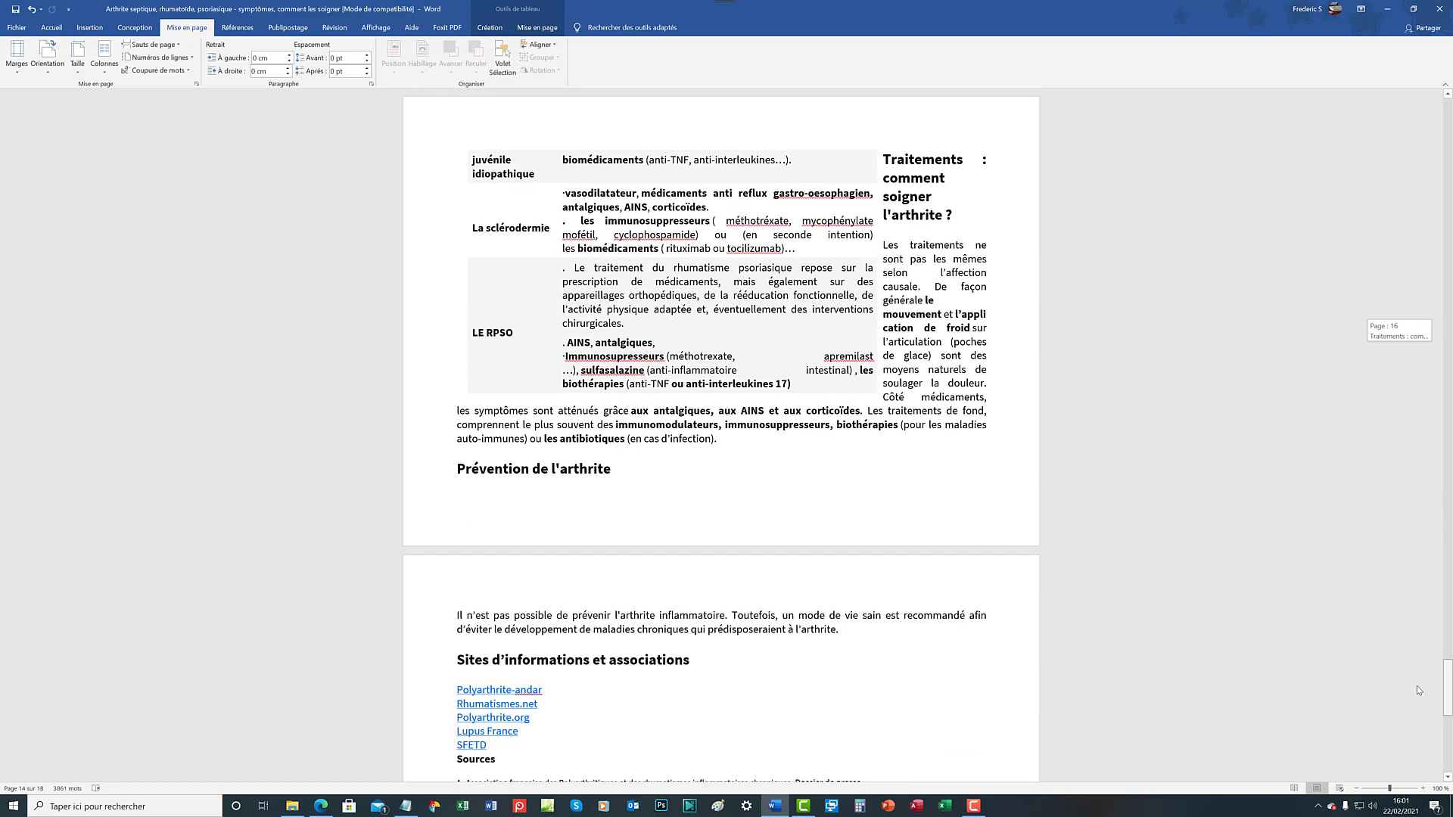
drag(1417, 685, 1416, 686)
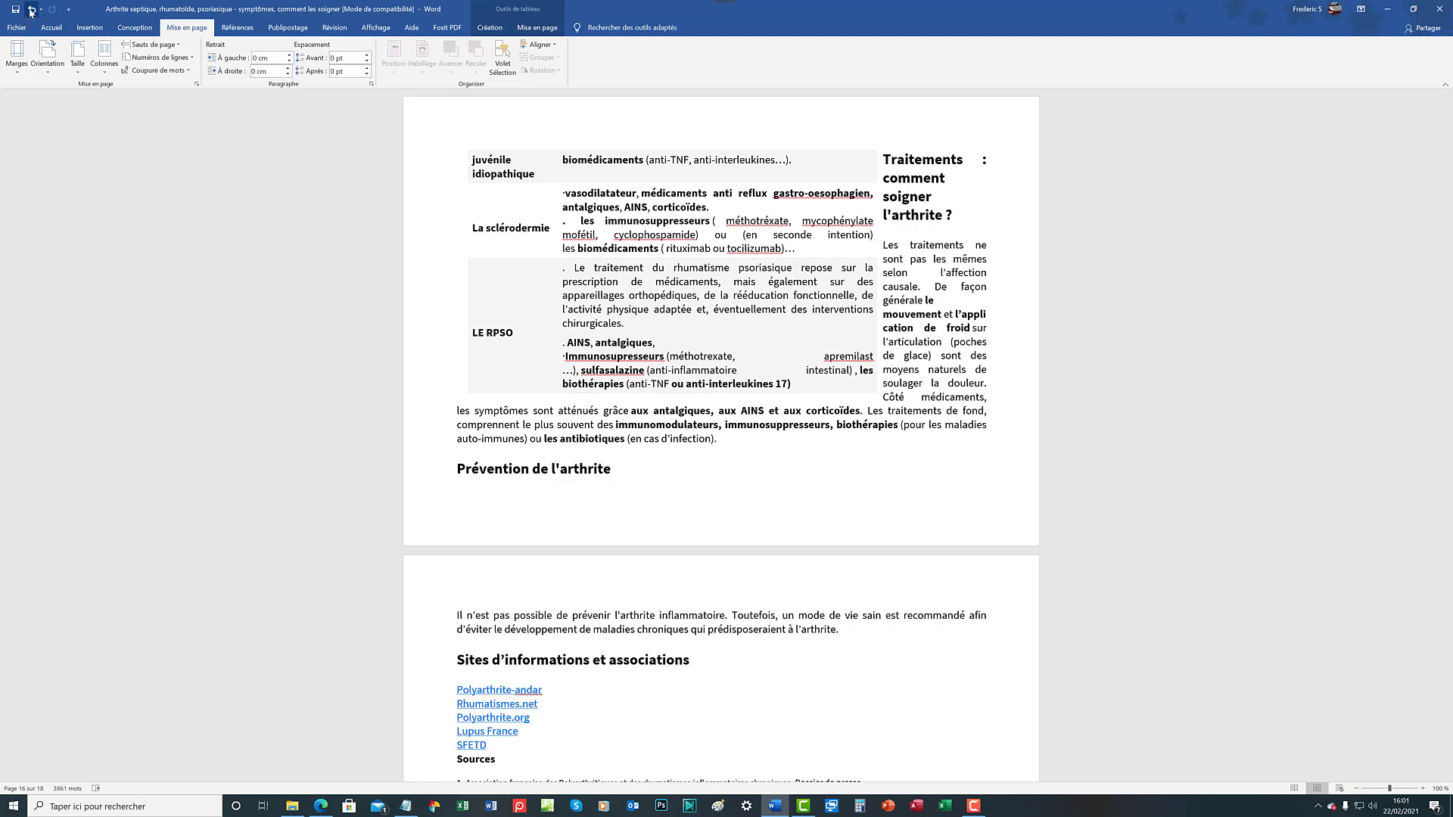
click(30, 10)
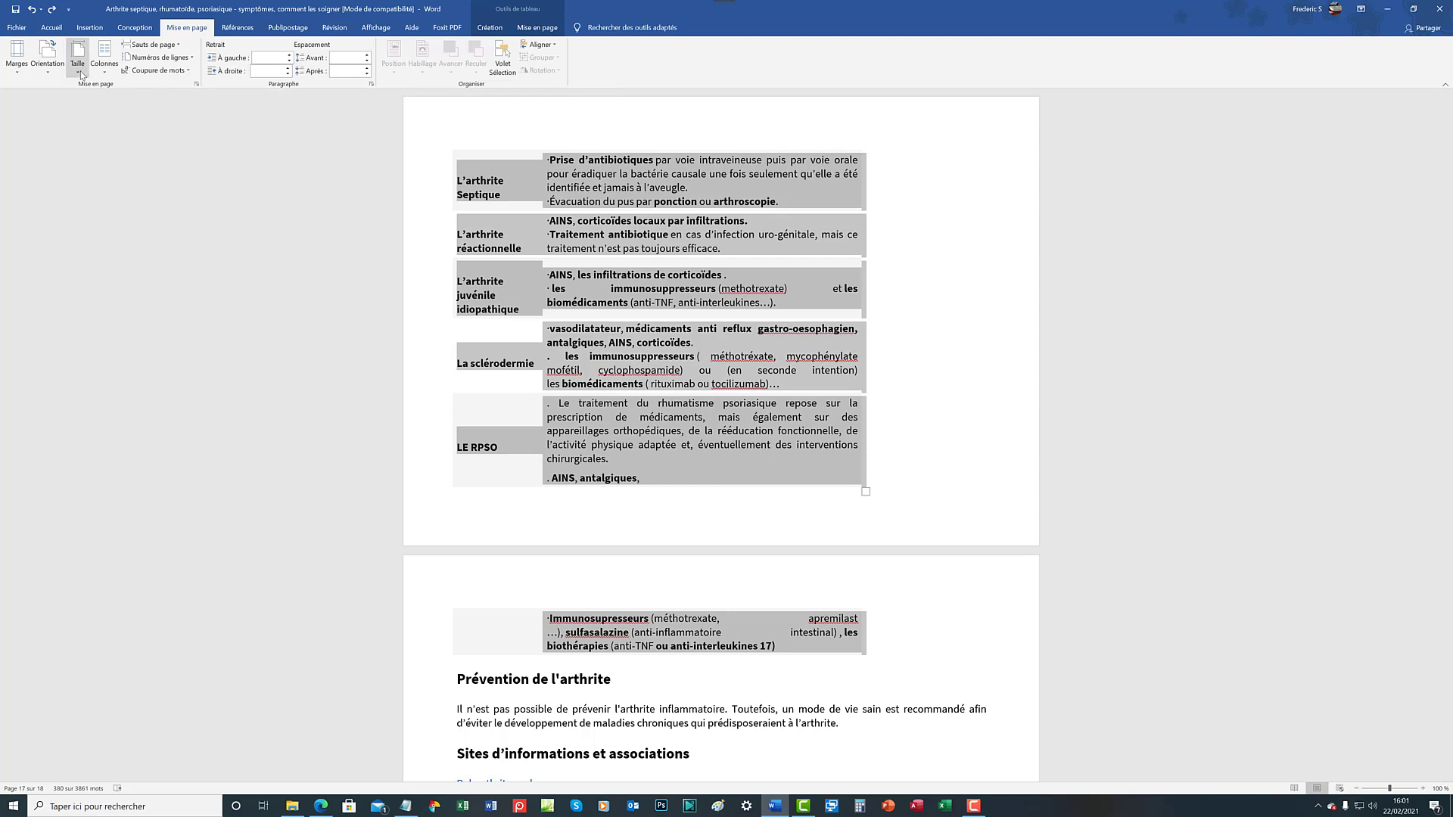
click(78, 60)
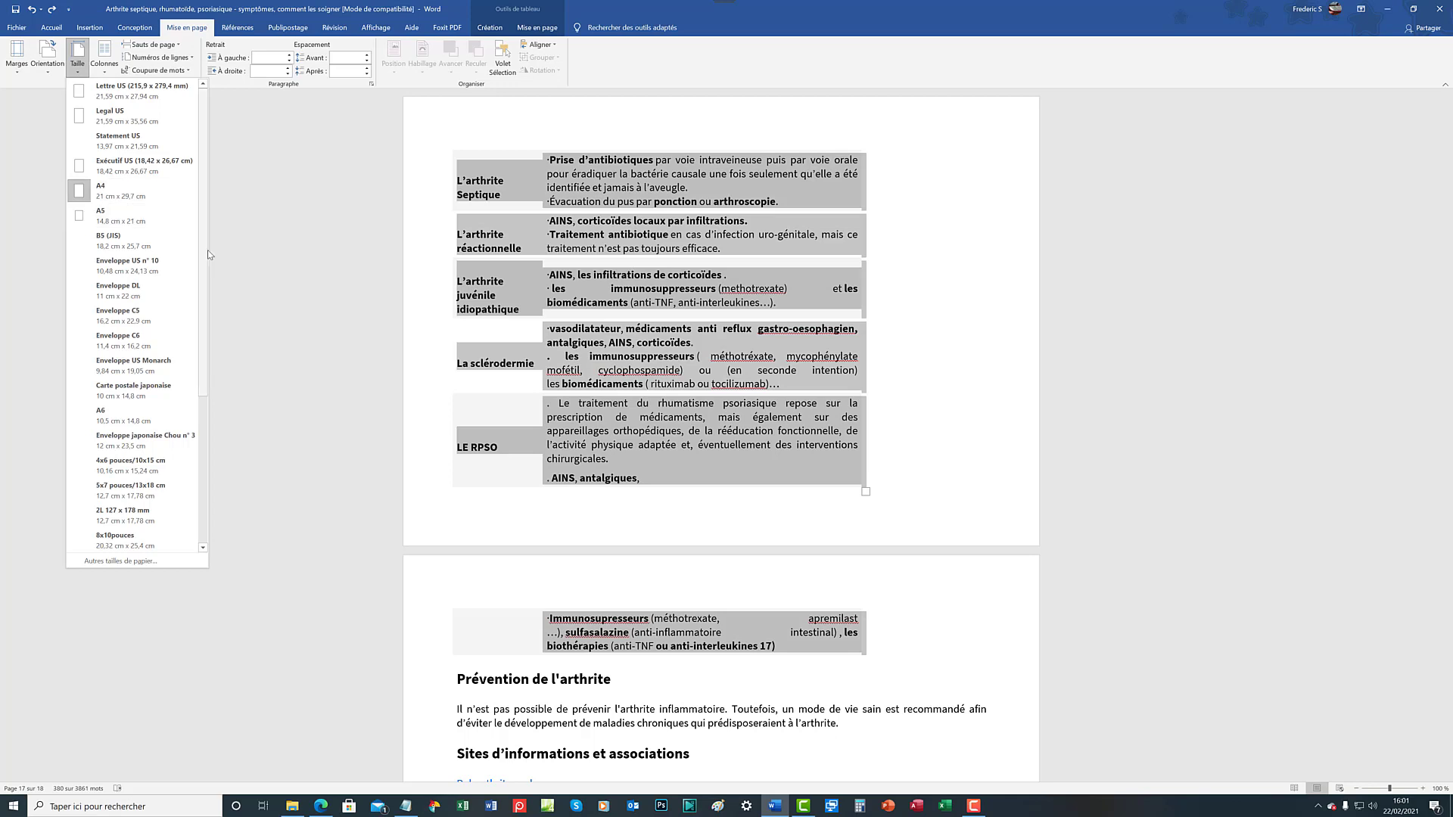
drag(204, 227, 193, 169)
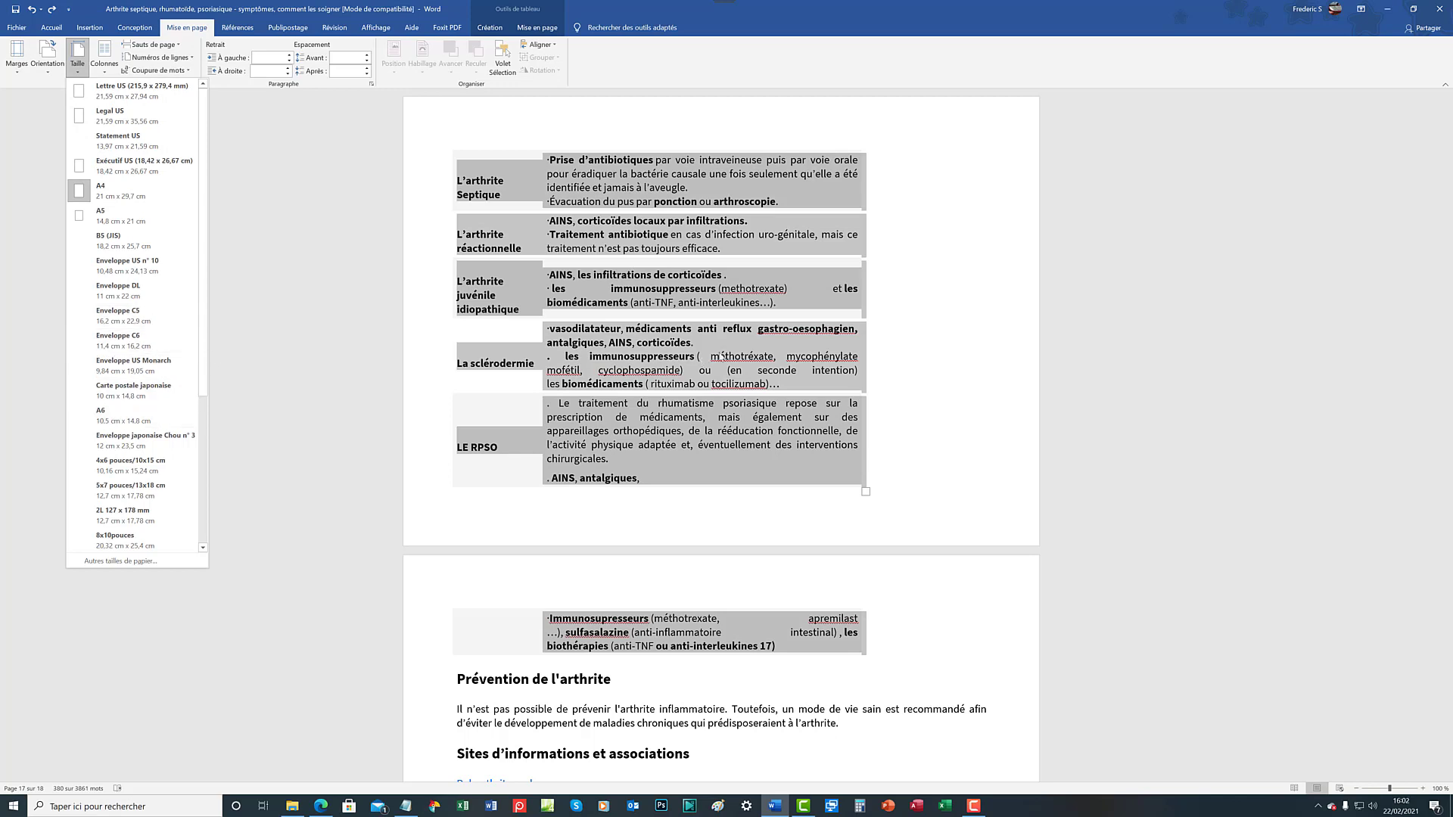
Set the preferred width of the Arthrites/Traitements table to 17 cm in the table properties.
right_click(725, 369)
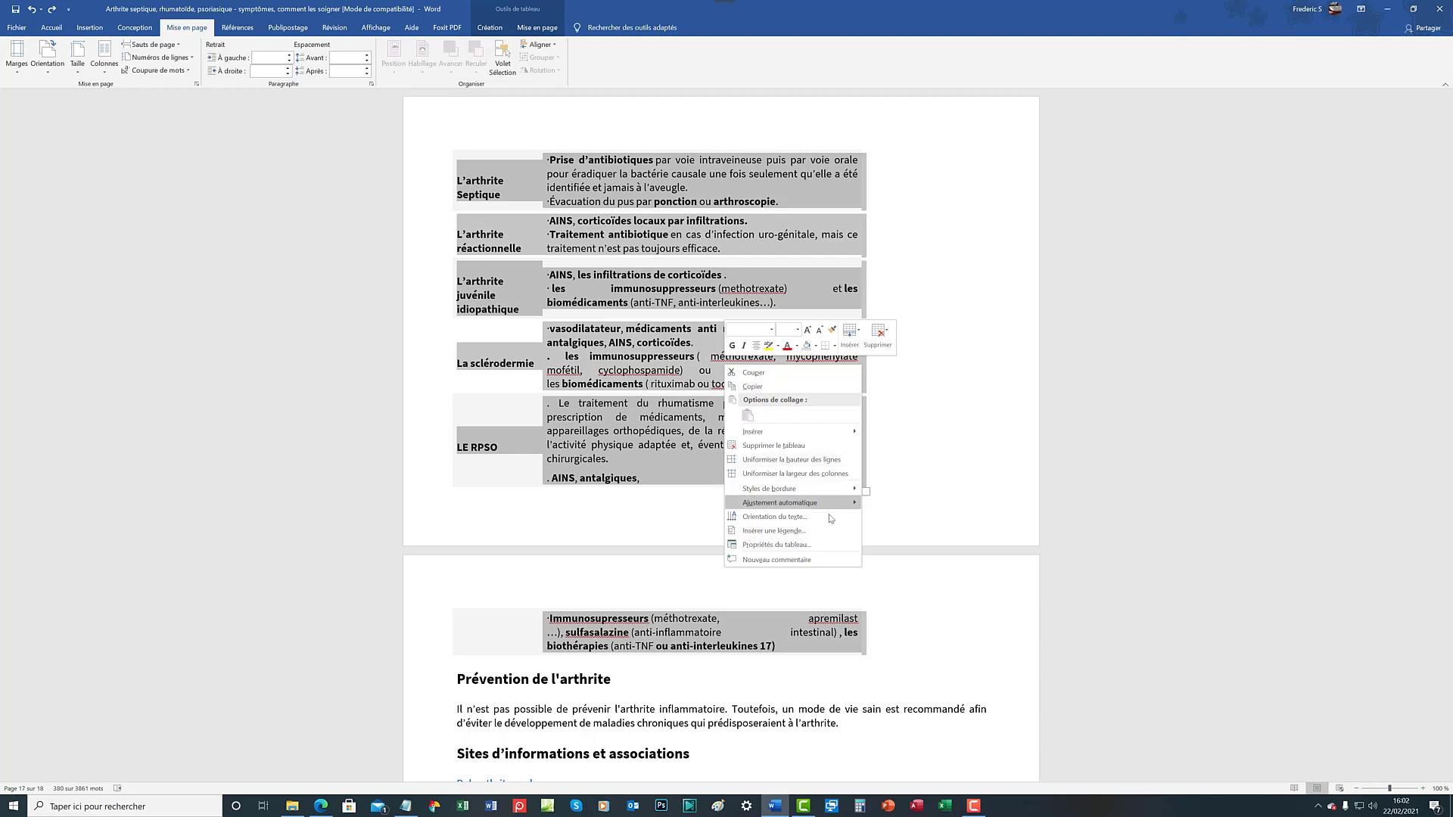
click(805, 546)
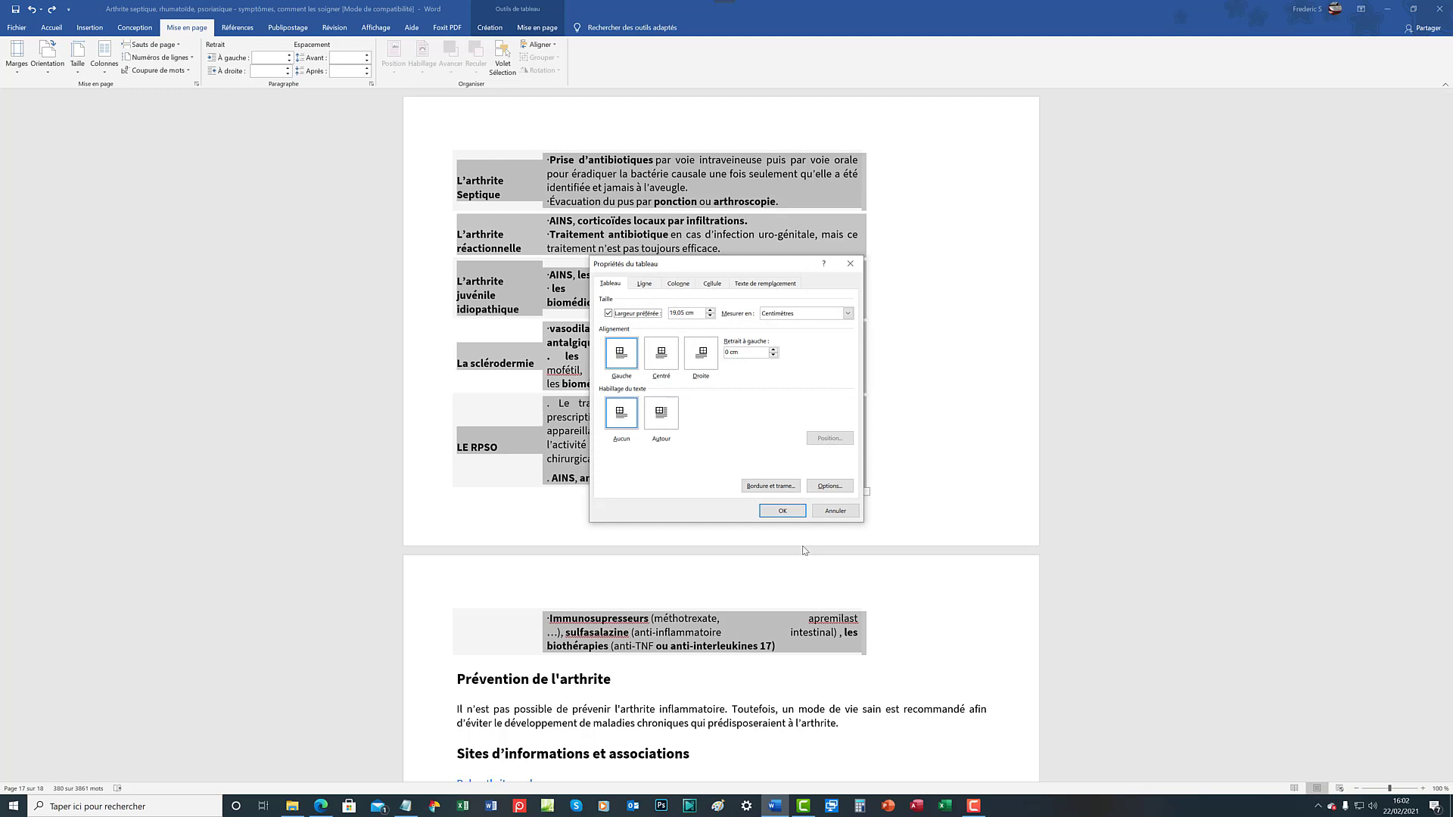
click(698, 313)
drag(699, 313, 651, 313)
text(17)
click(783, 511)
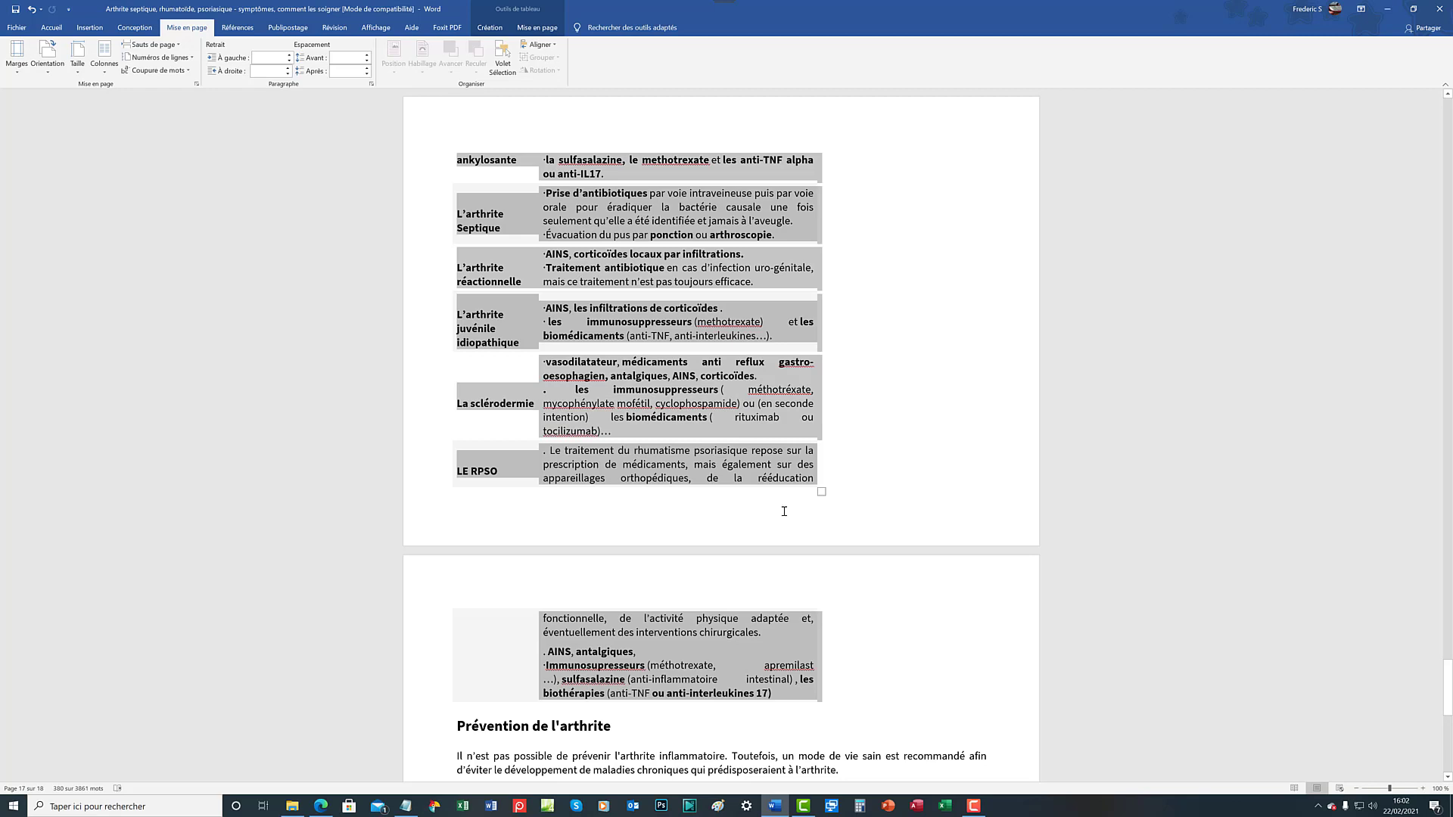
Specify a row height of at least (Au moins) 2 cm for all rows of the Arthrites/Traitements table.
right_click(731, 650)
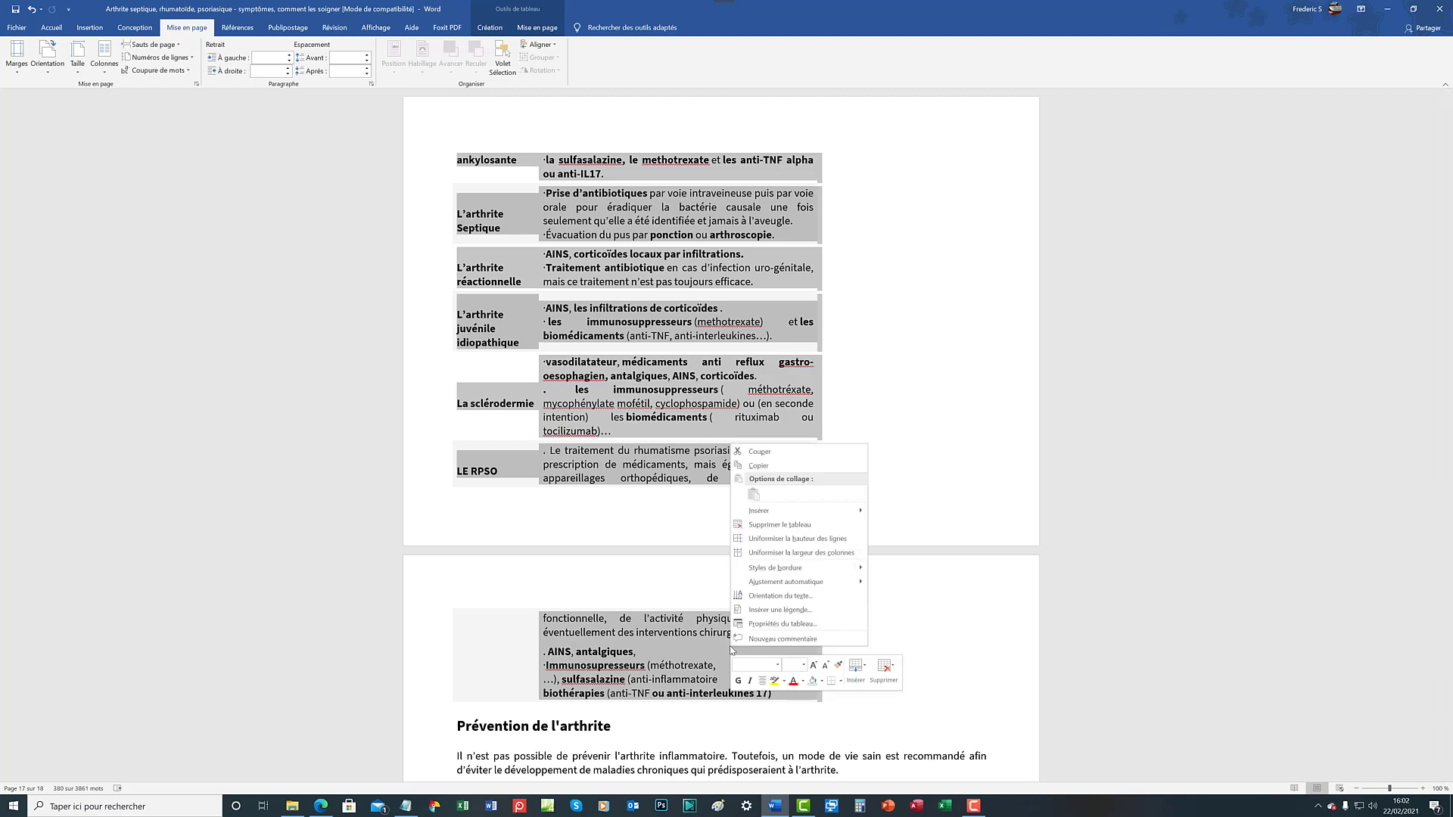
click(782, 623)
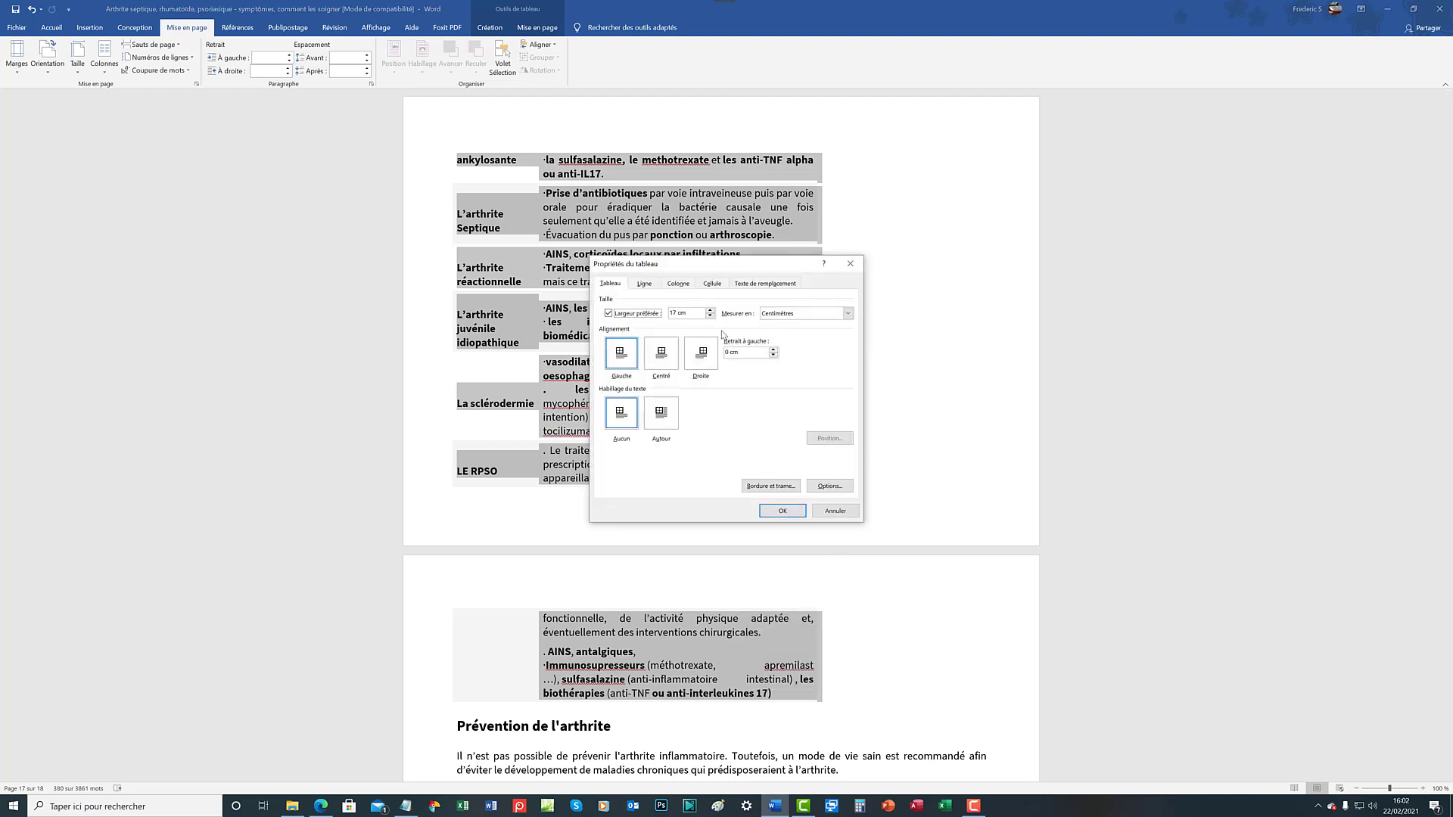
click(644, 283)
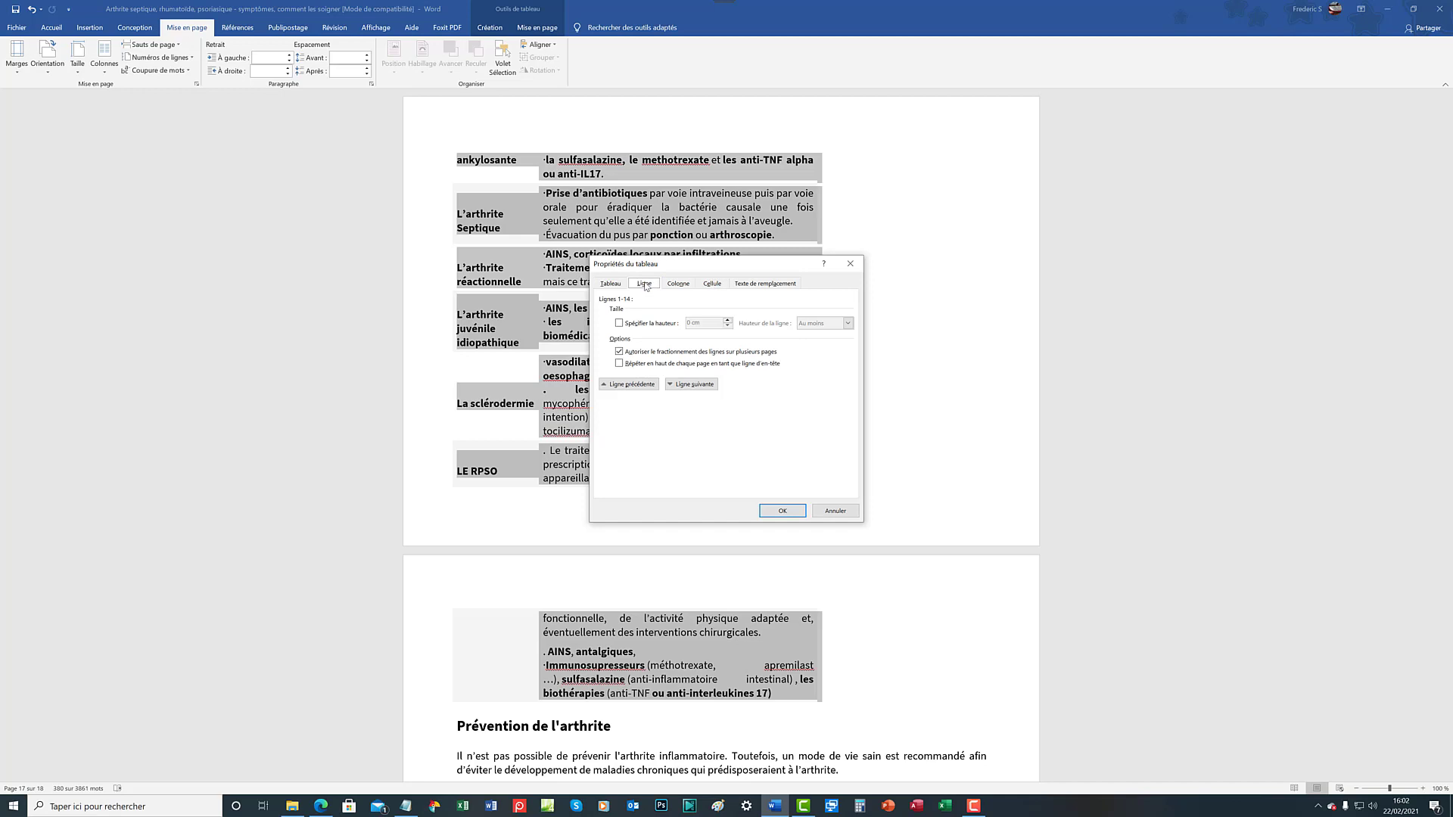
click(618, 324)
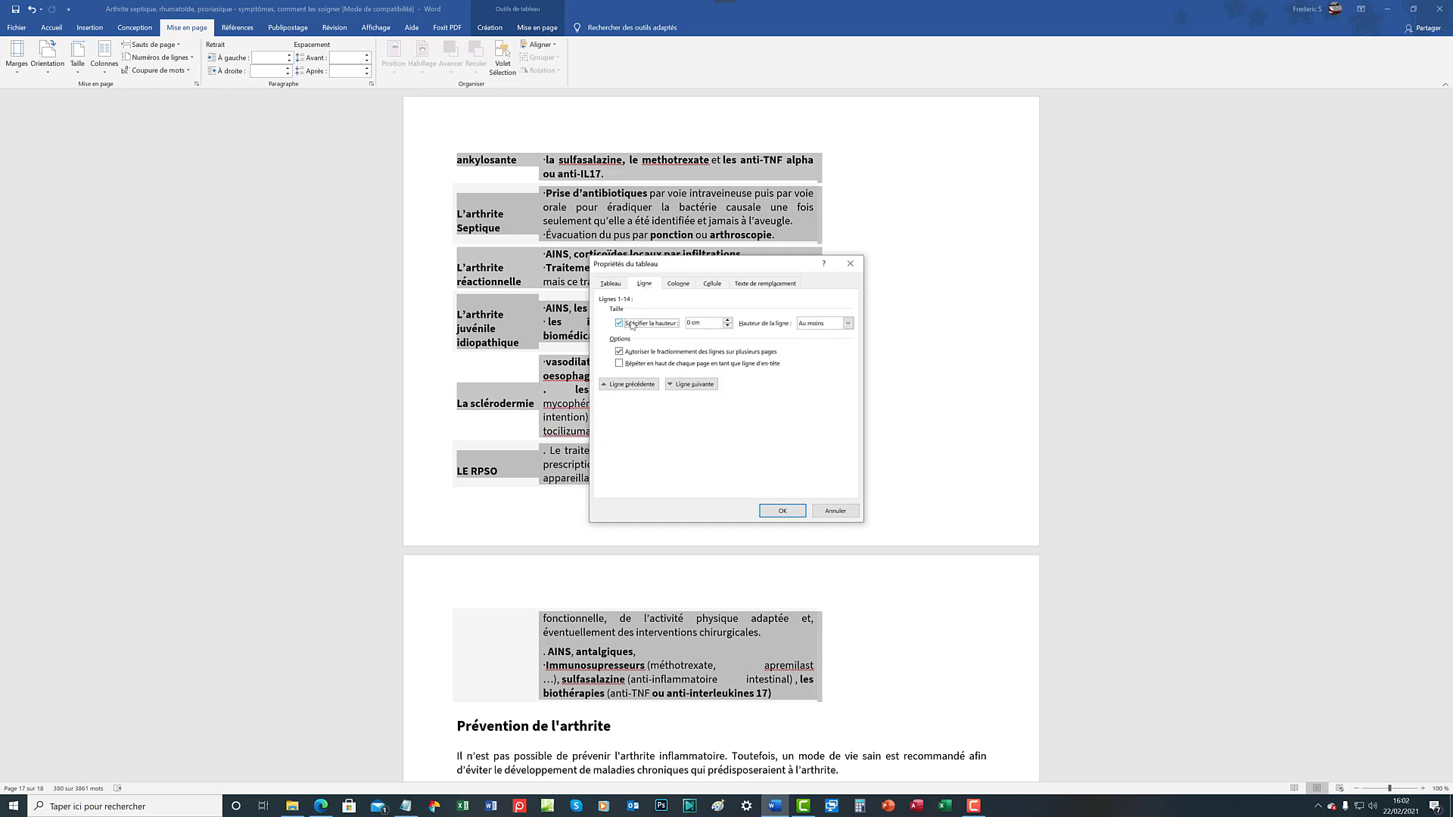
click(727, 321)
click(706, 324)
drag(711, 324, 681, 323)
text(2)
click(783, 511)
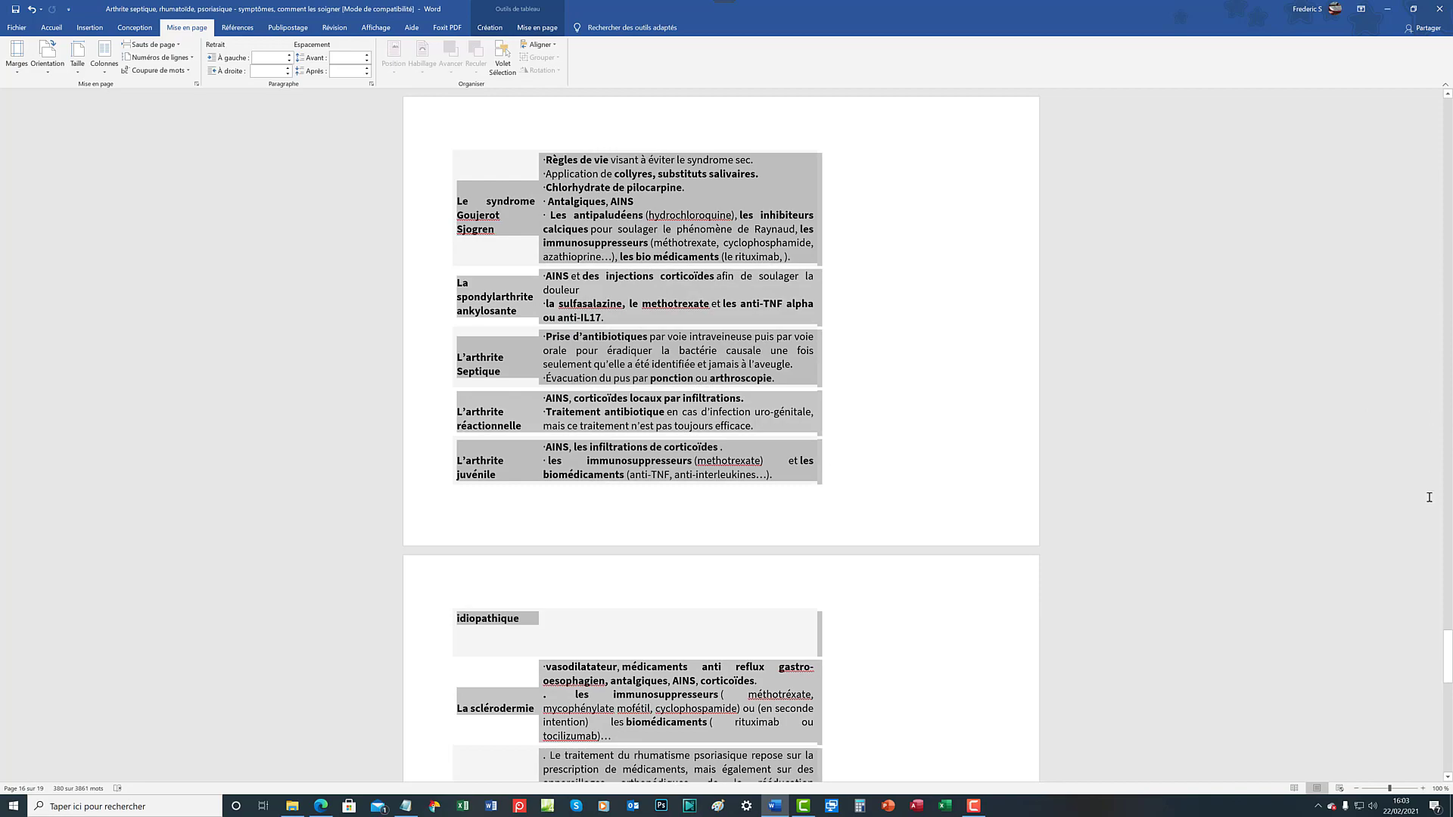
Raise the specified minimum row height to 3 cm for all rows of the selected Arthrites/Traitements table, then deselect it.
drag(1445, 649, 1449, 588)
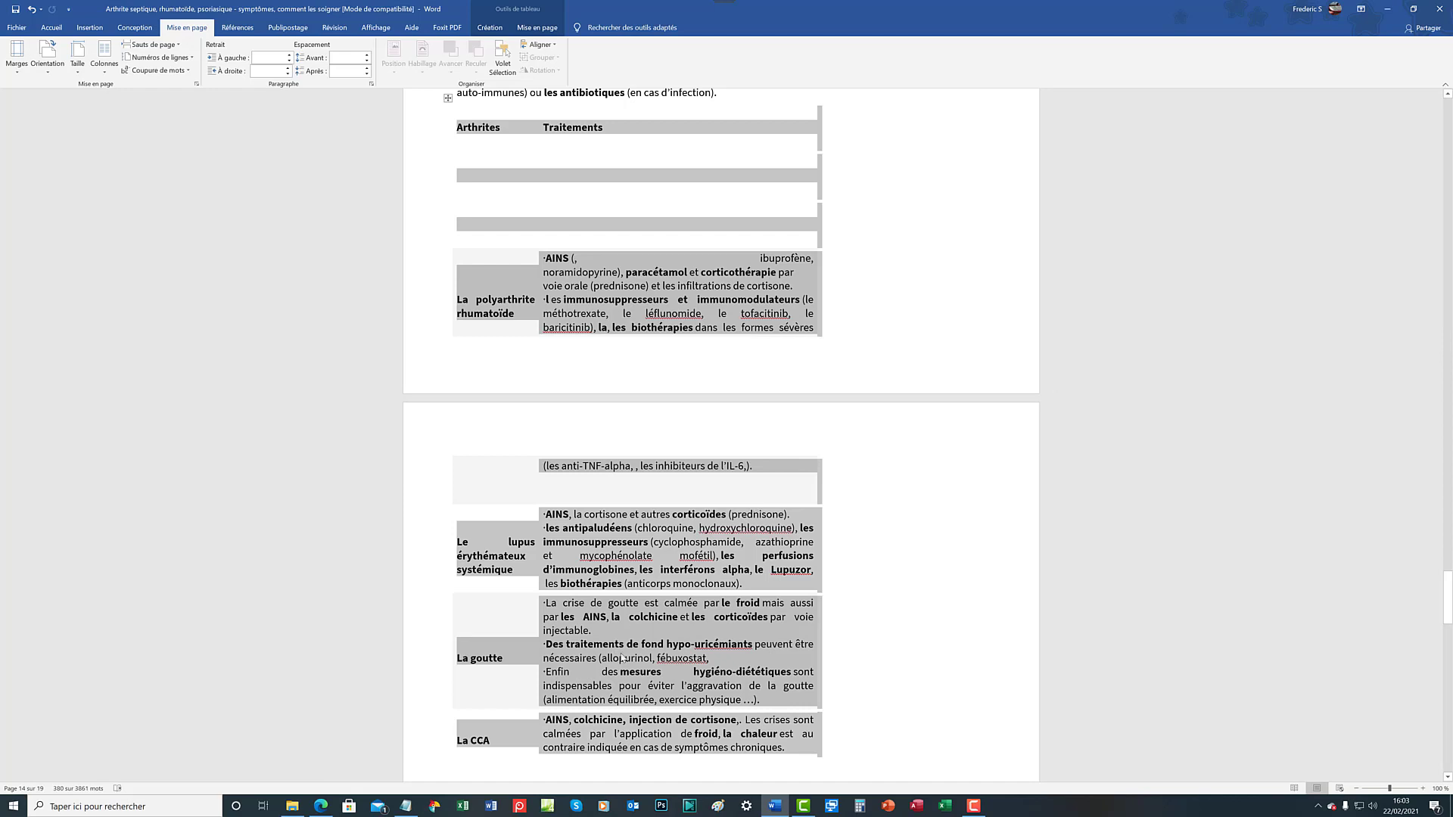
scroll(1031, 671, up, 1)
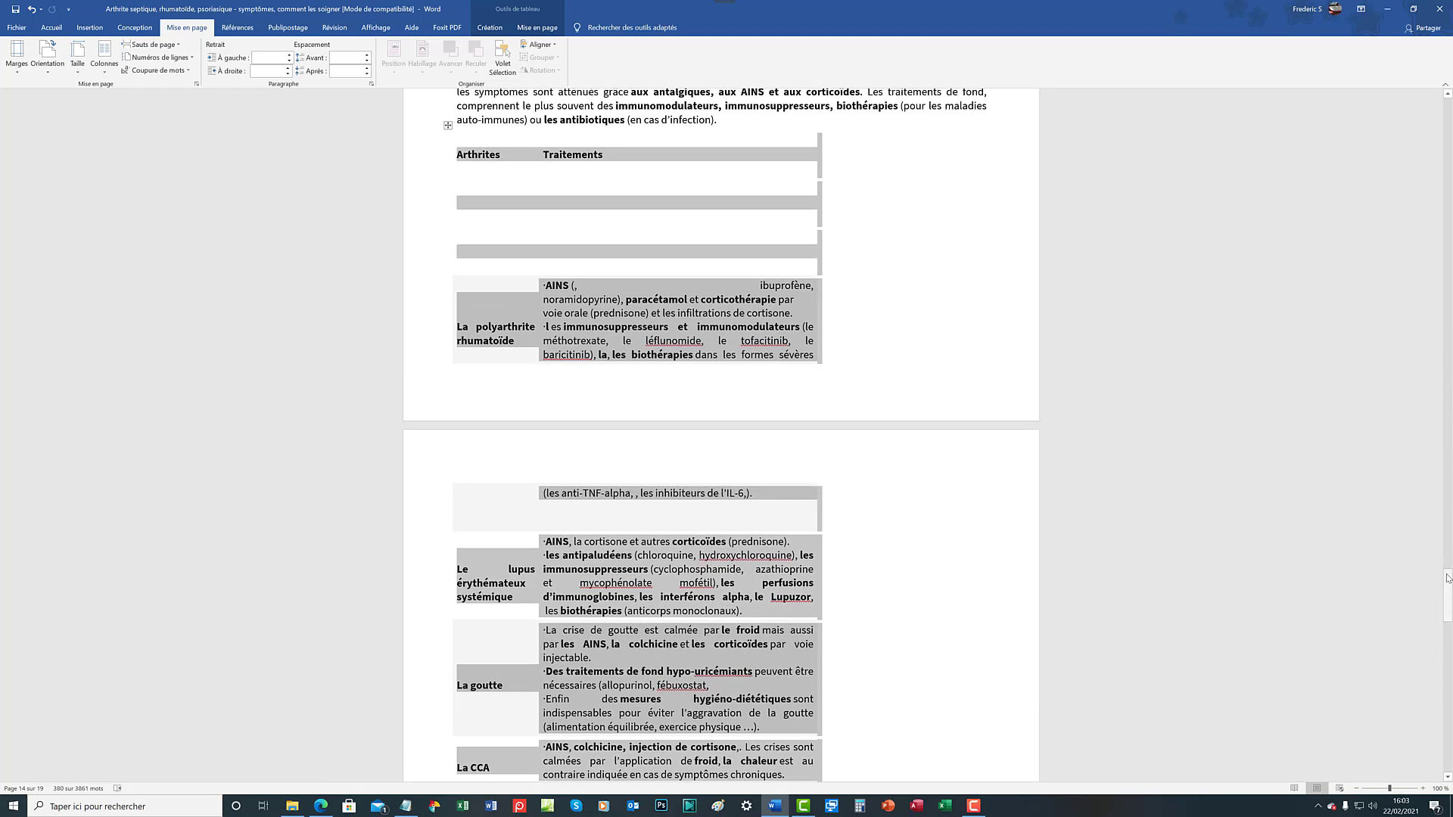
mouse_move(1448, 578)
mouse_down()
mouse_move(1450, 651)
mouse_move(1449, 584)
mouse_up()
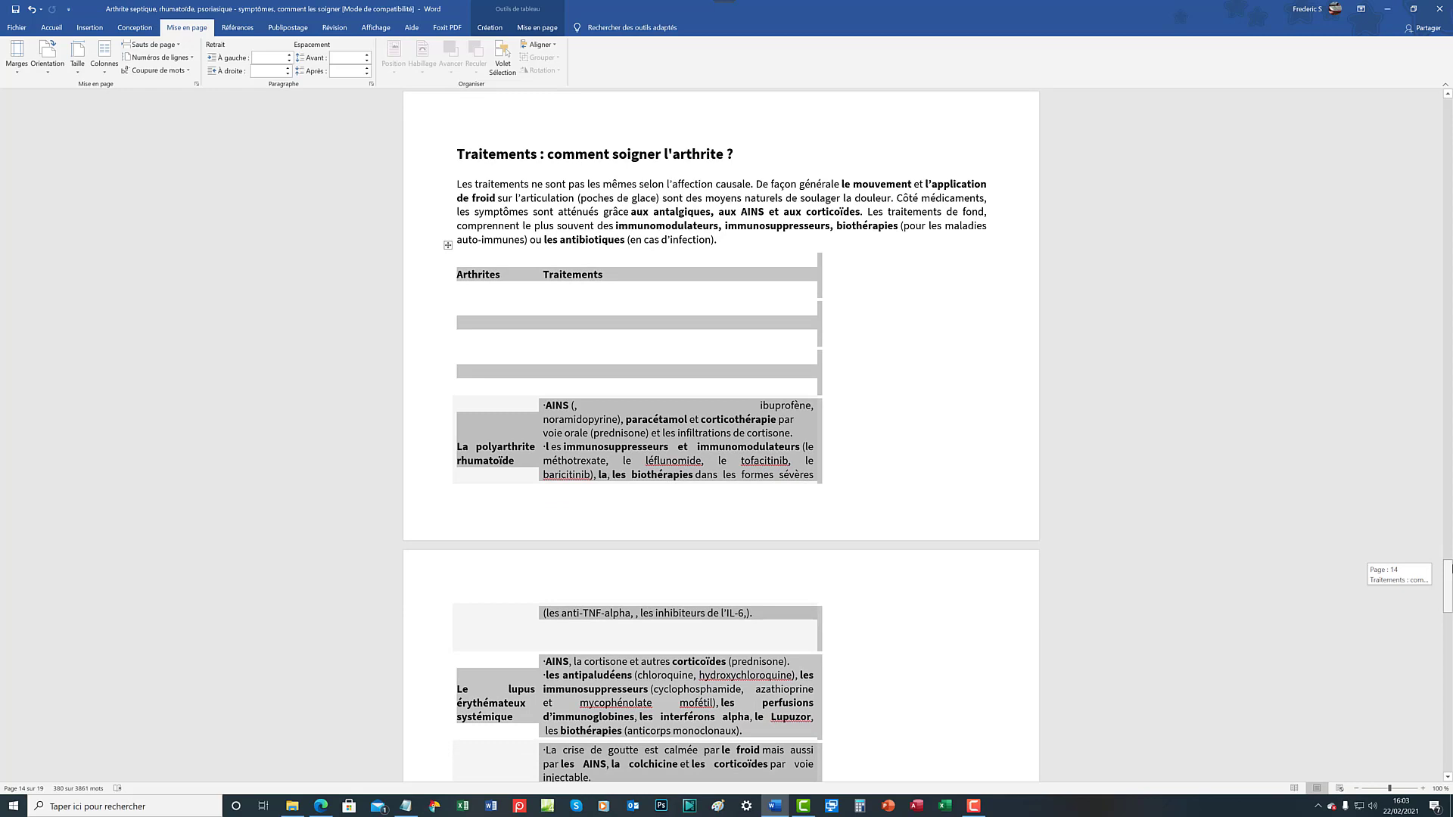
drag(1449, 585, 1449, 585)
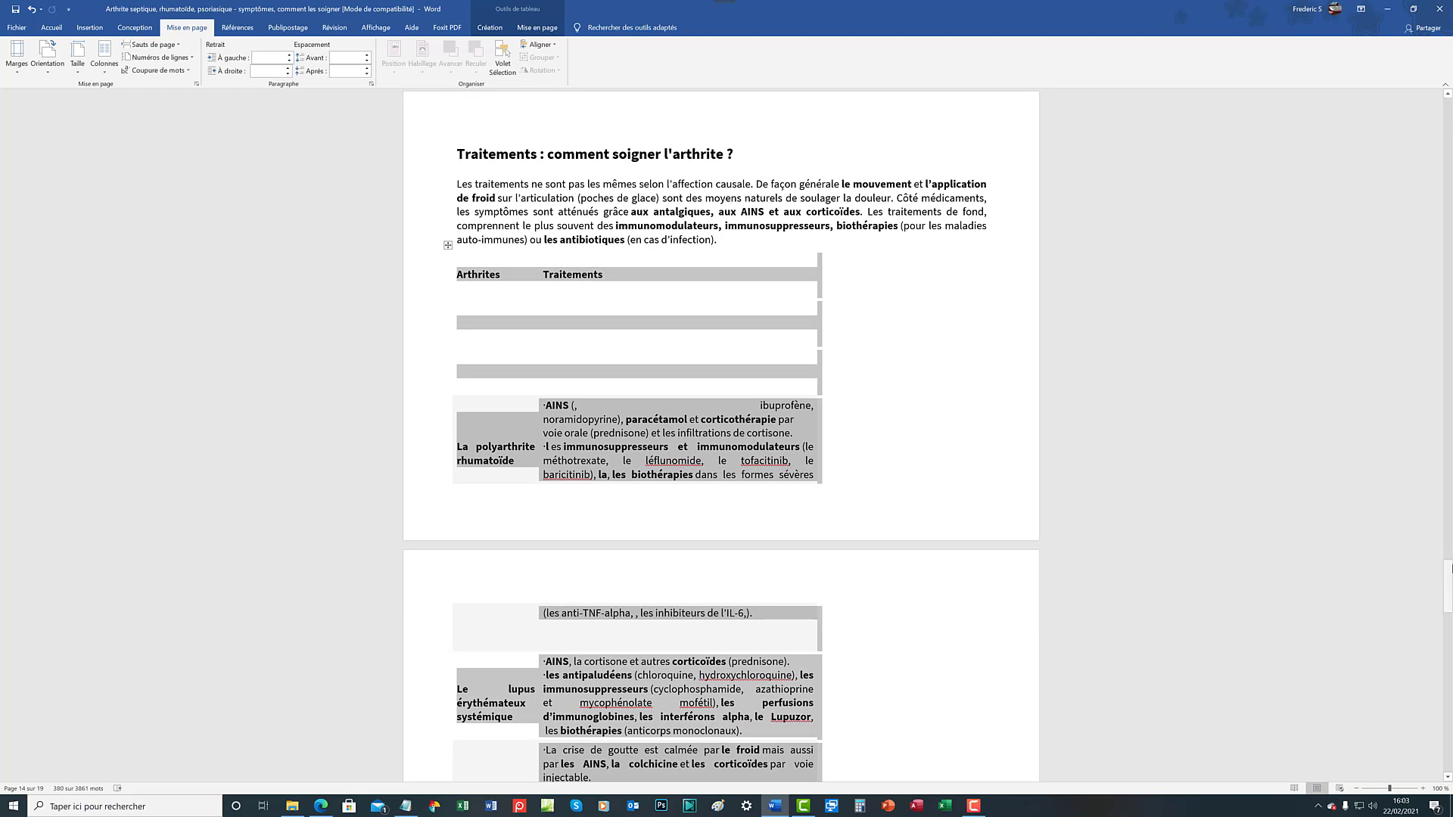
right_click(761, 468)
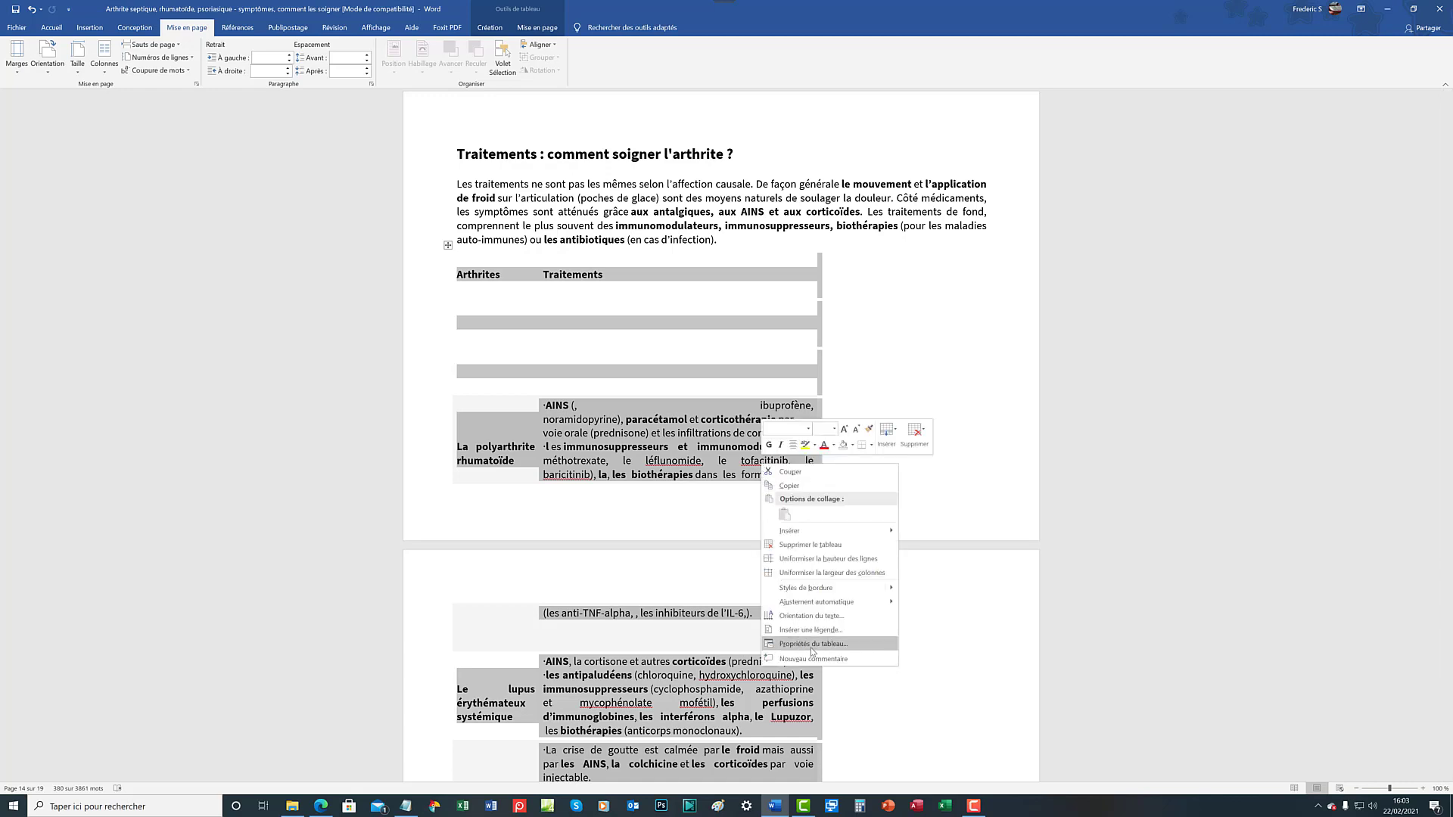
click(811, 644)
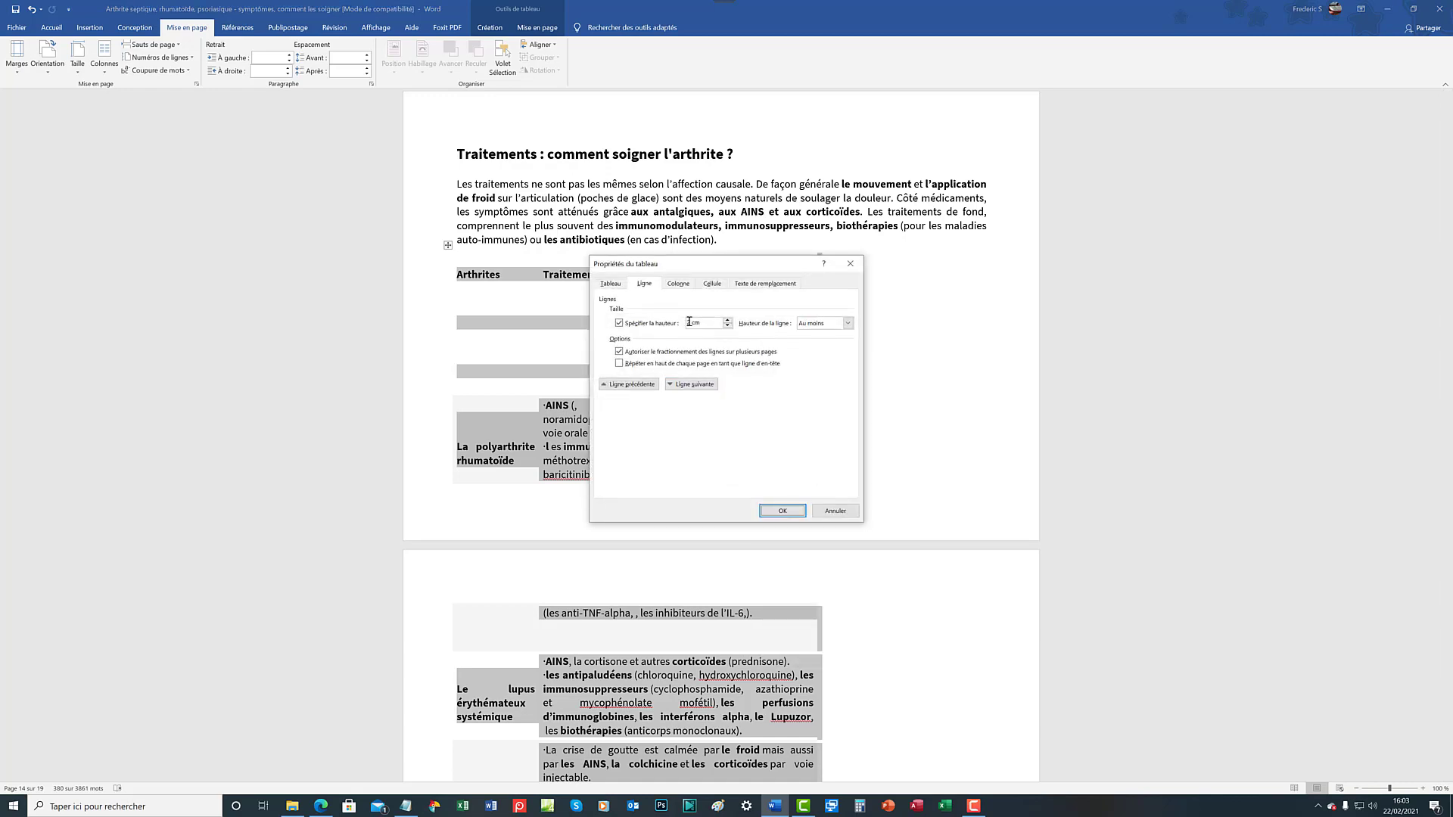
drag(703, 322, 679, 322)
text(3)
click(782, 511)
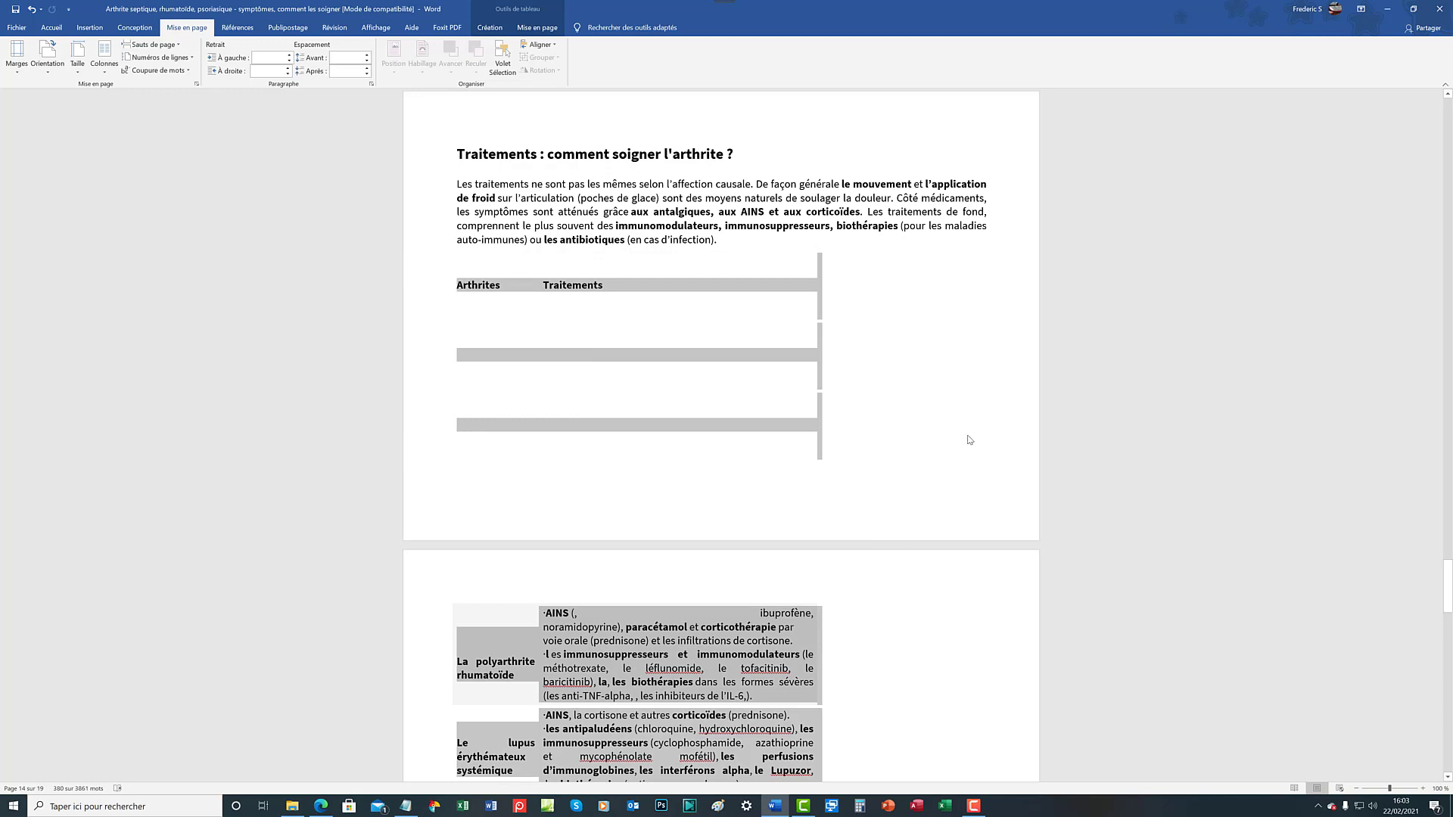
click(892, 362)
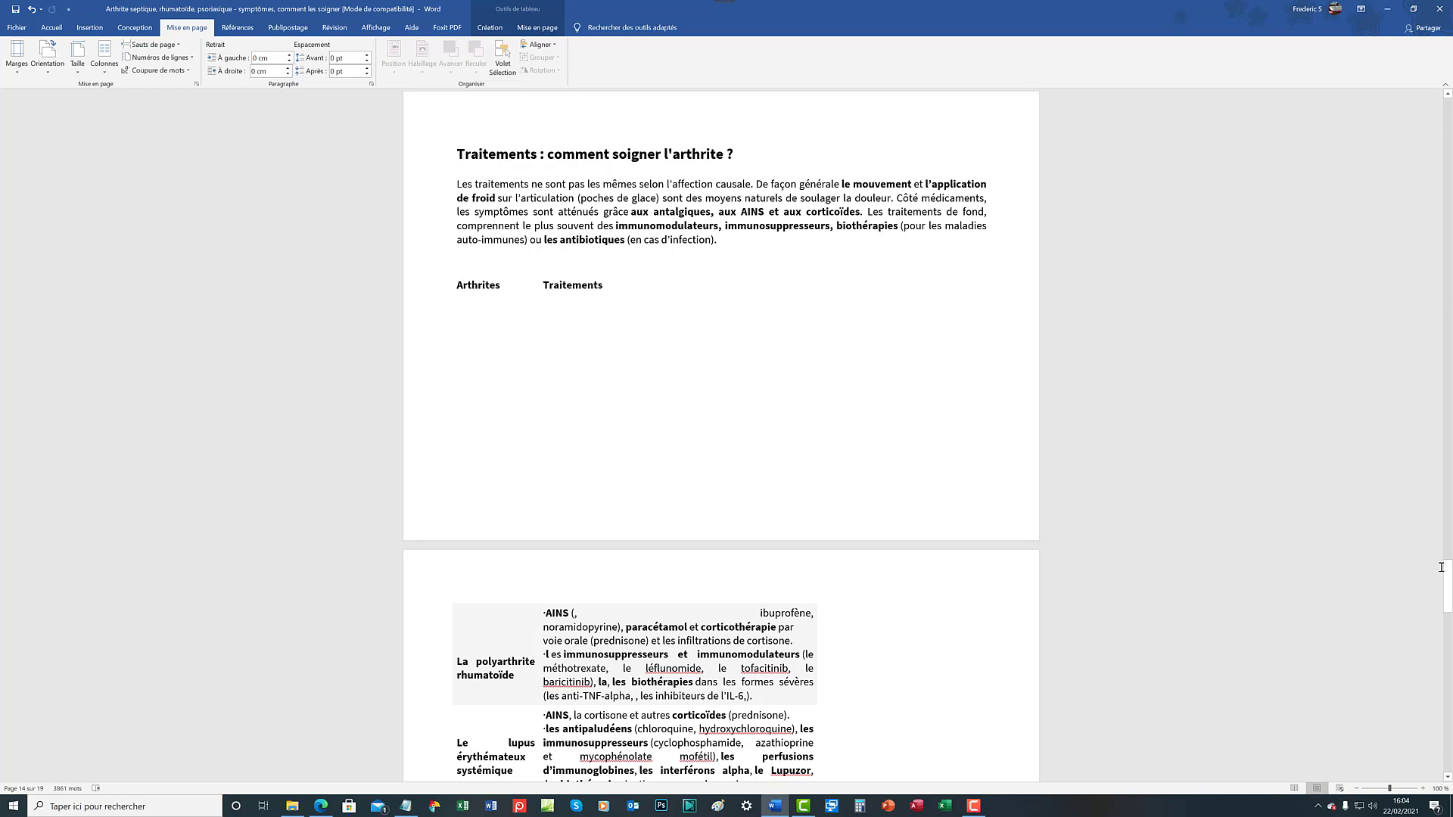
Set the preferred width of the Arthrites/Traitements table to 19 cm in the table properties.
drag(1445, 569, 1448, 702)
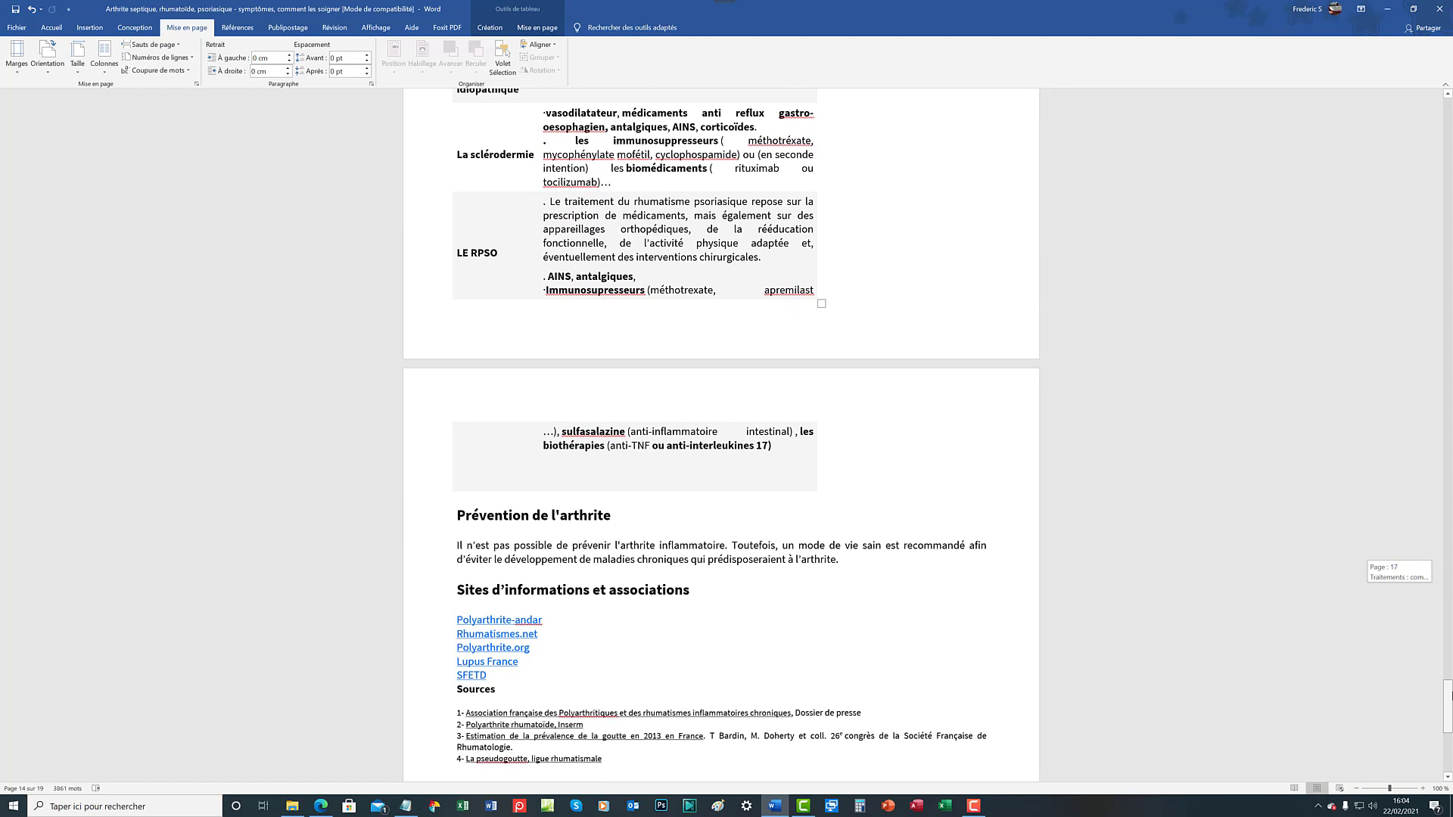
drag(1447, 695, 1447, 679)
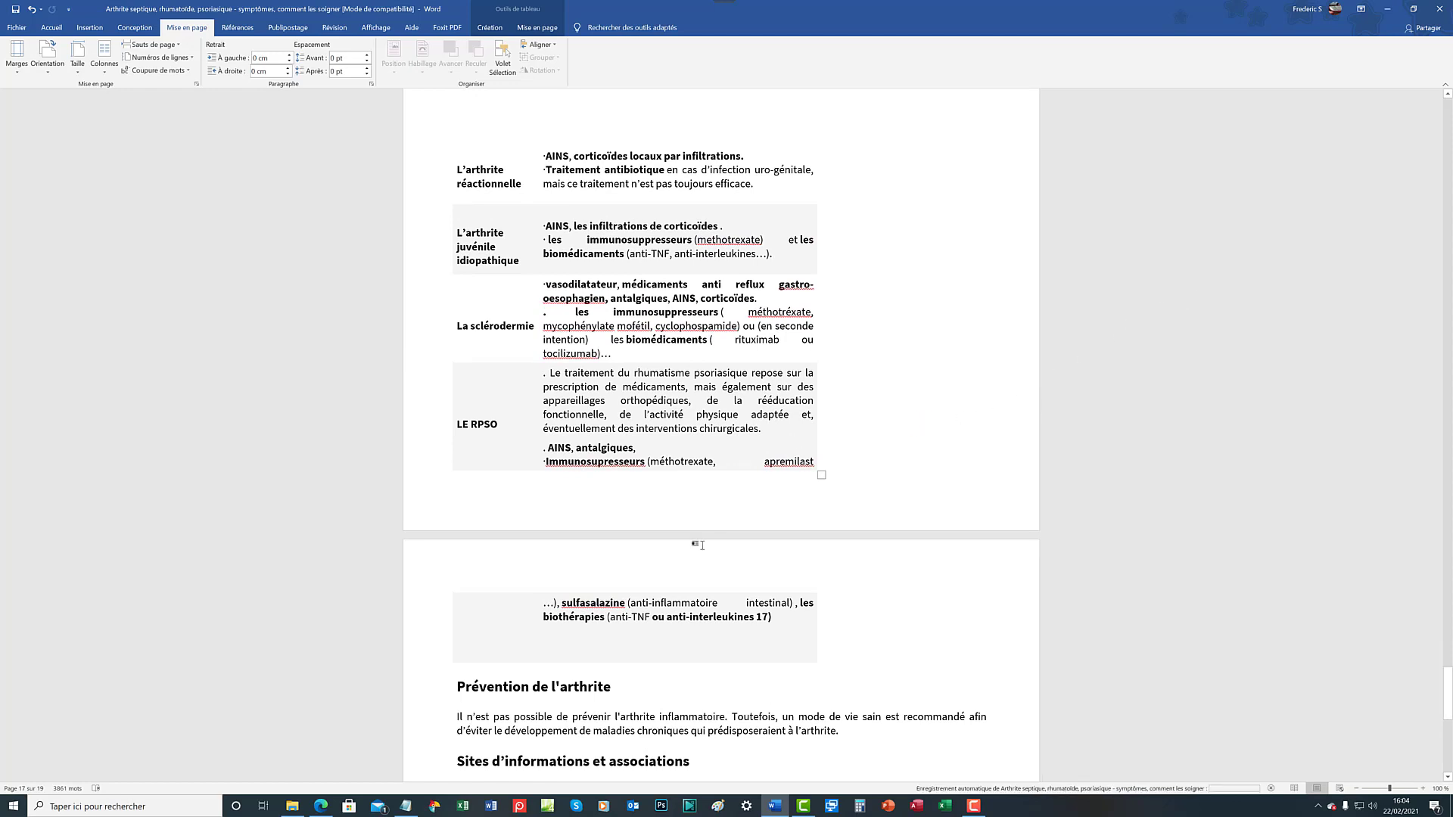
right_click(679, 439)
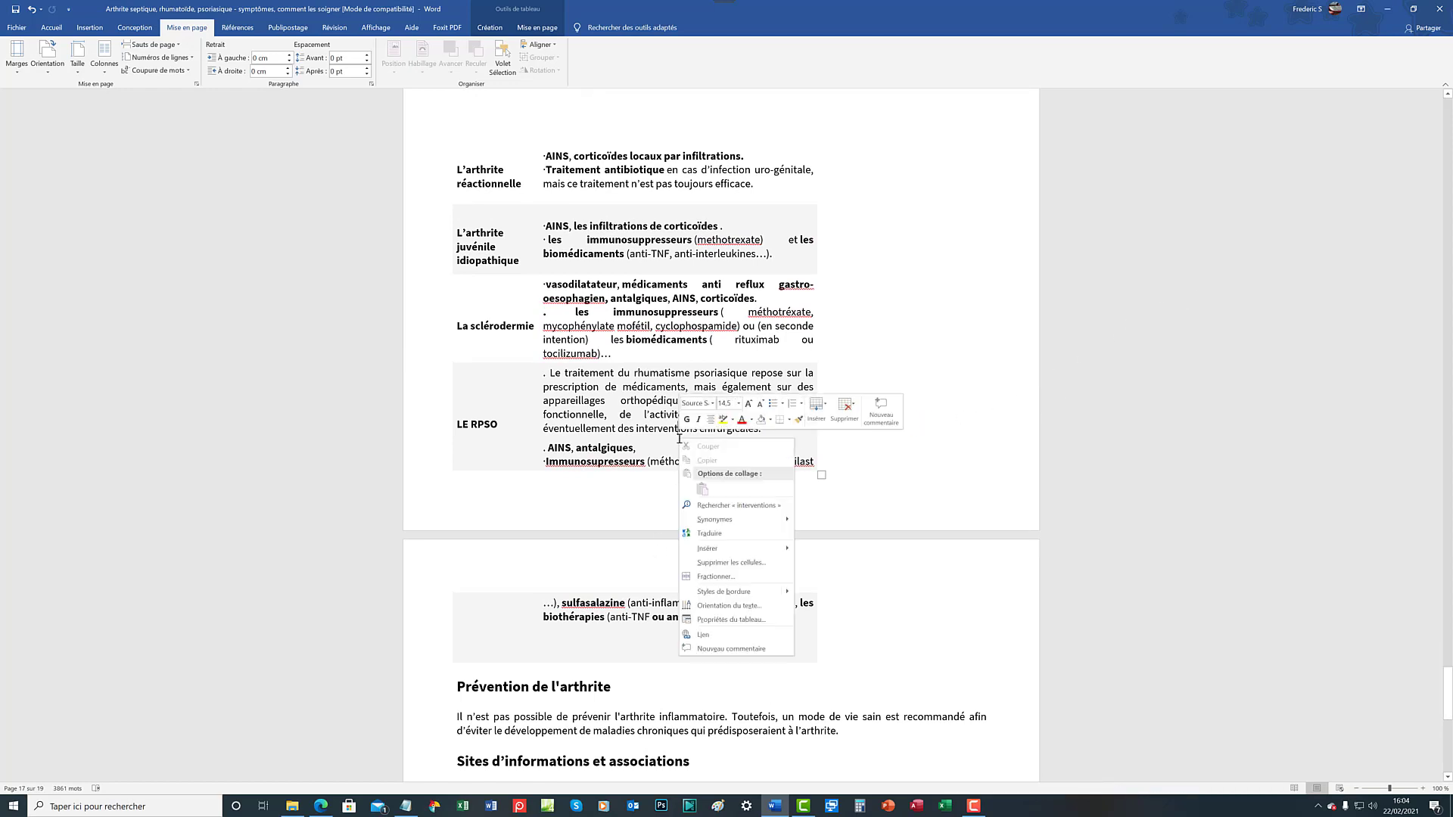
click(747, 620)
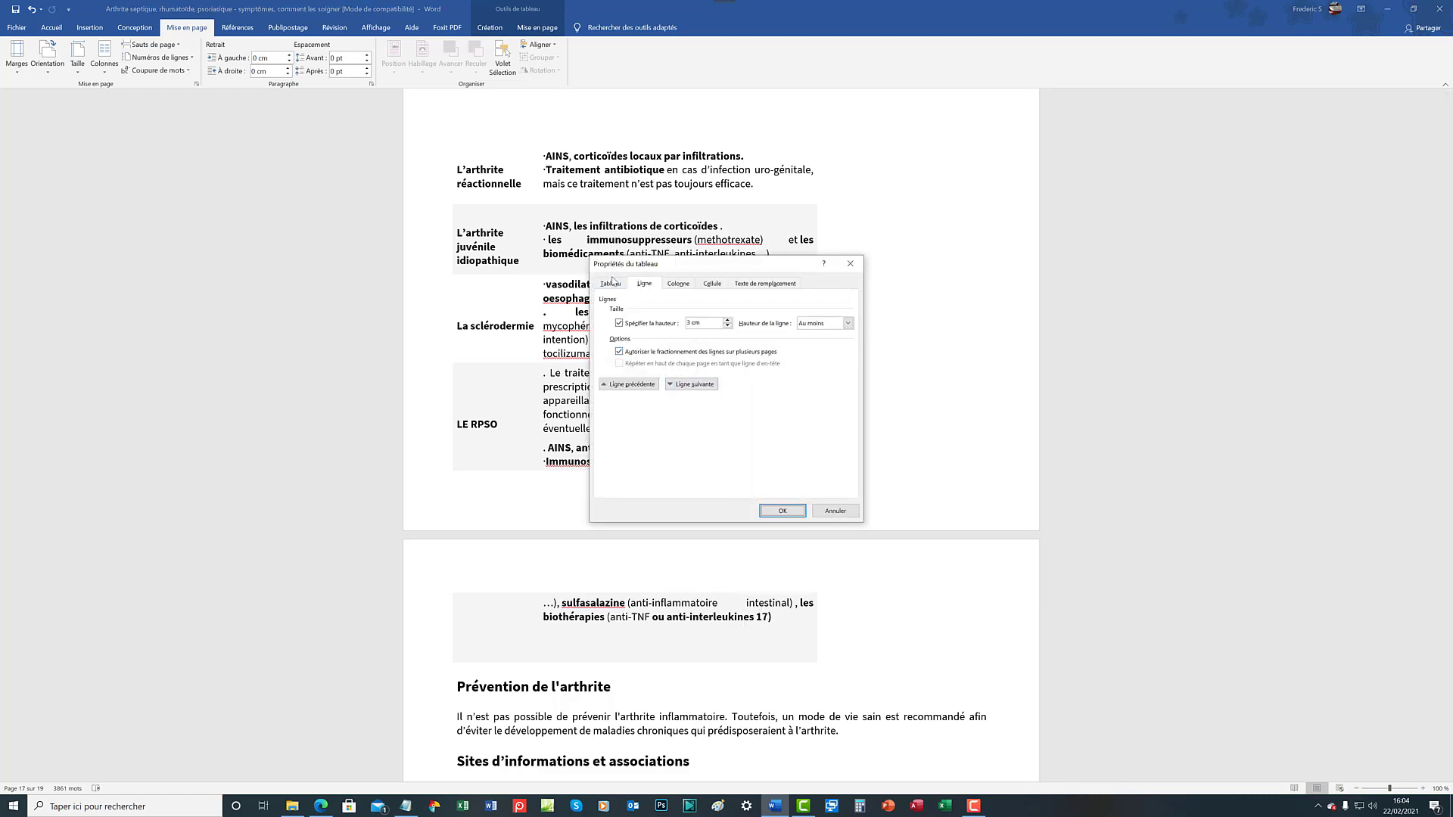
click(613, 283)
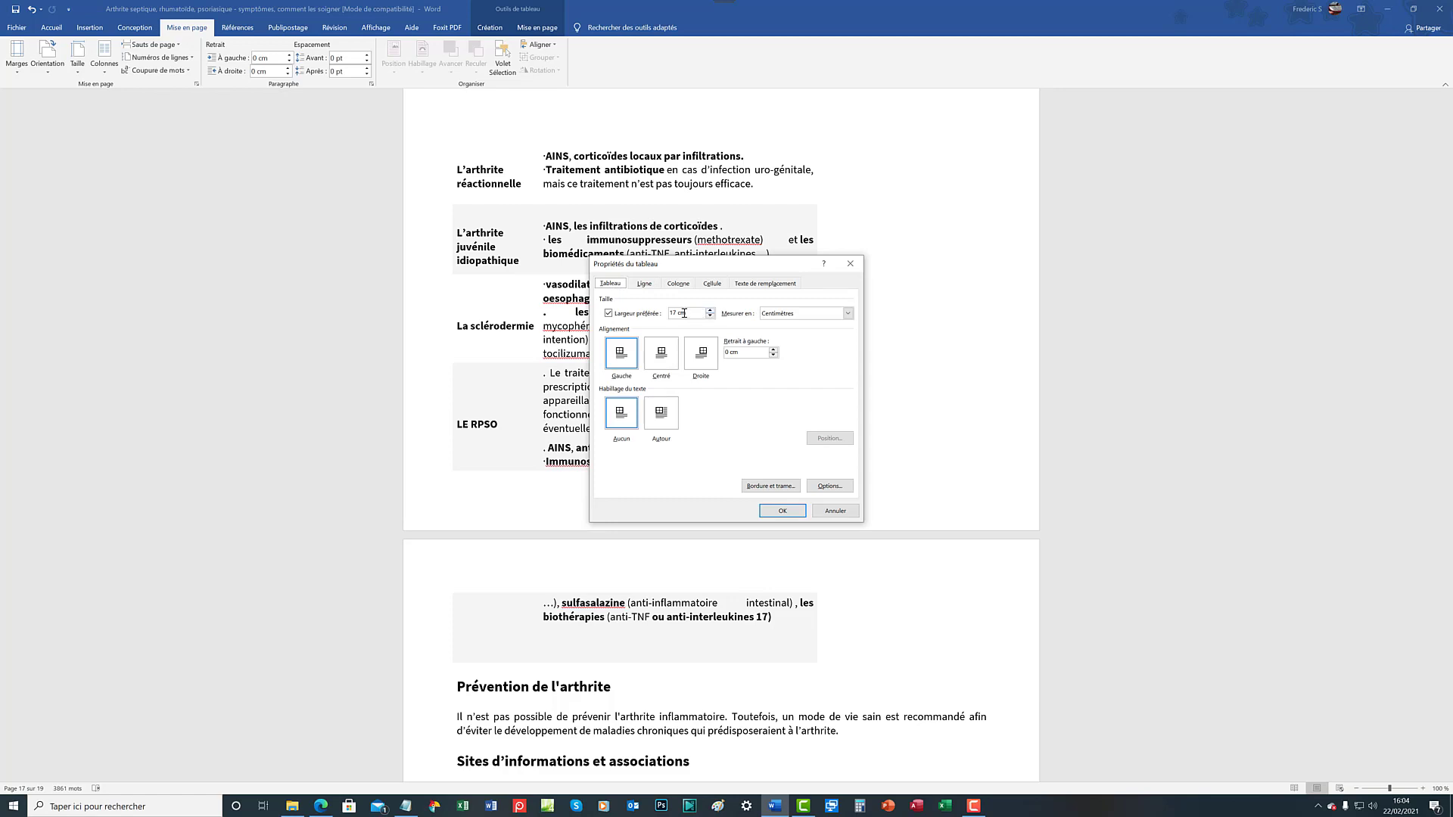
drag(684, 312, 662, 312)
key(BackSpace)
click(783, 510)
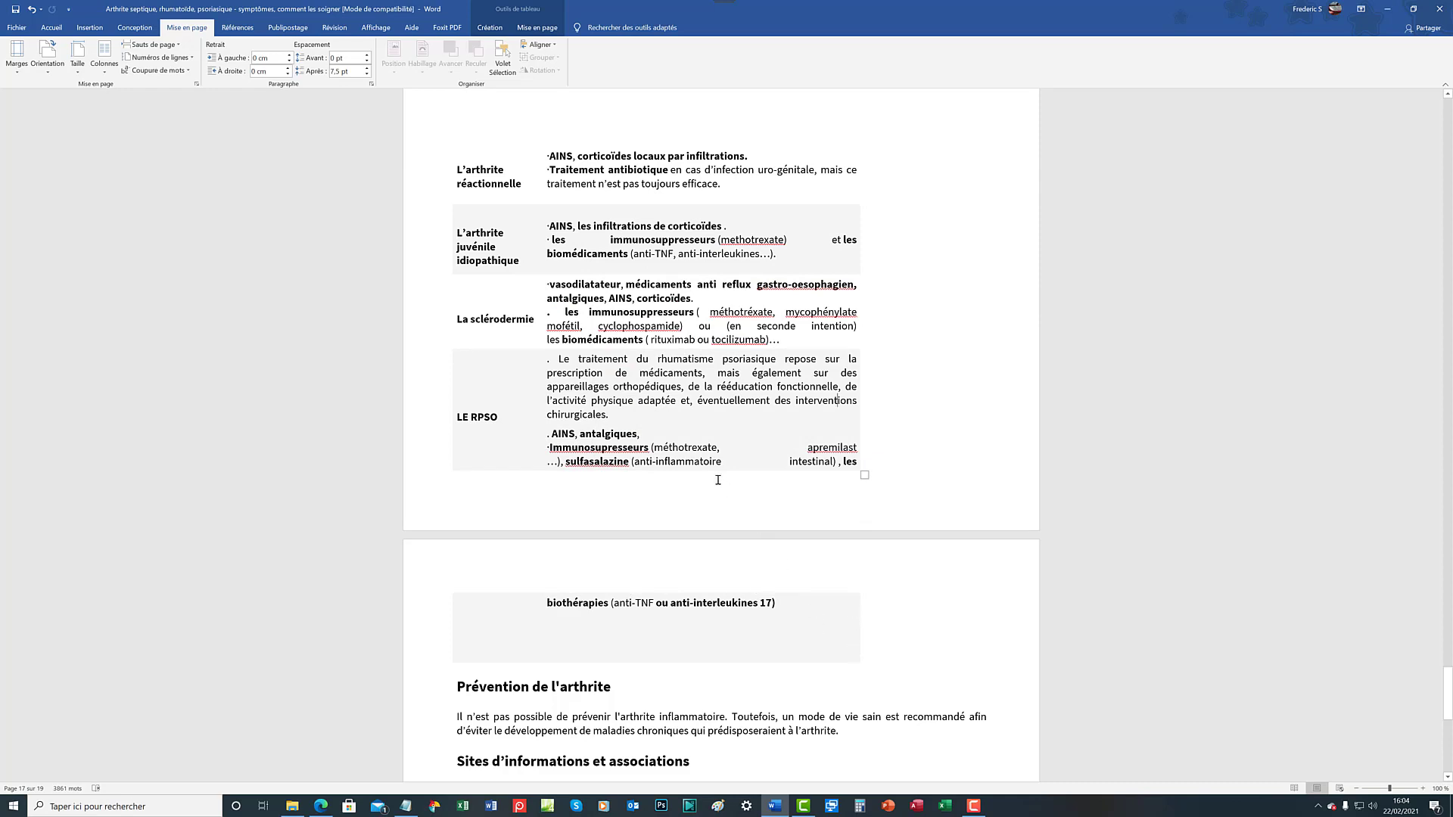
Set the preferred width of the Arthrites/Traitements table to 20 cm in the table properties.
right_click(708, 399)
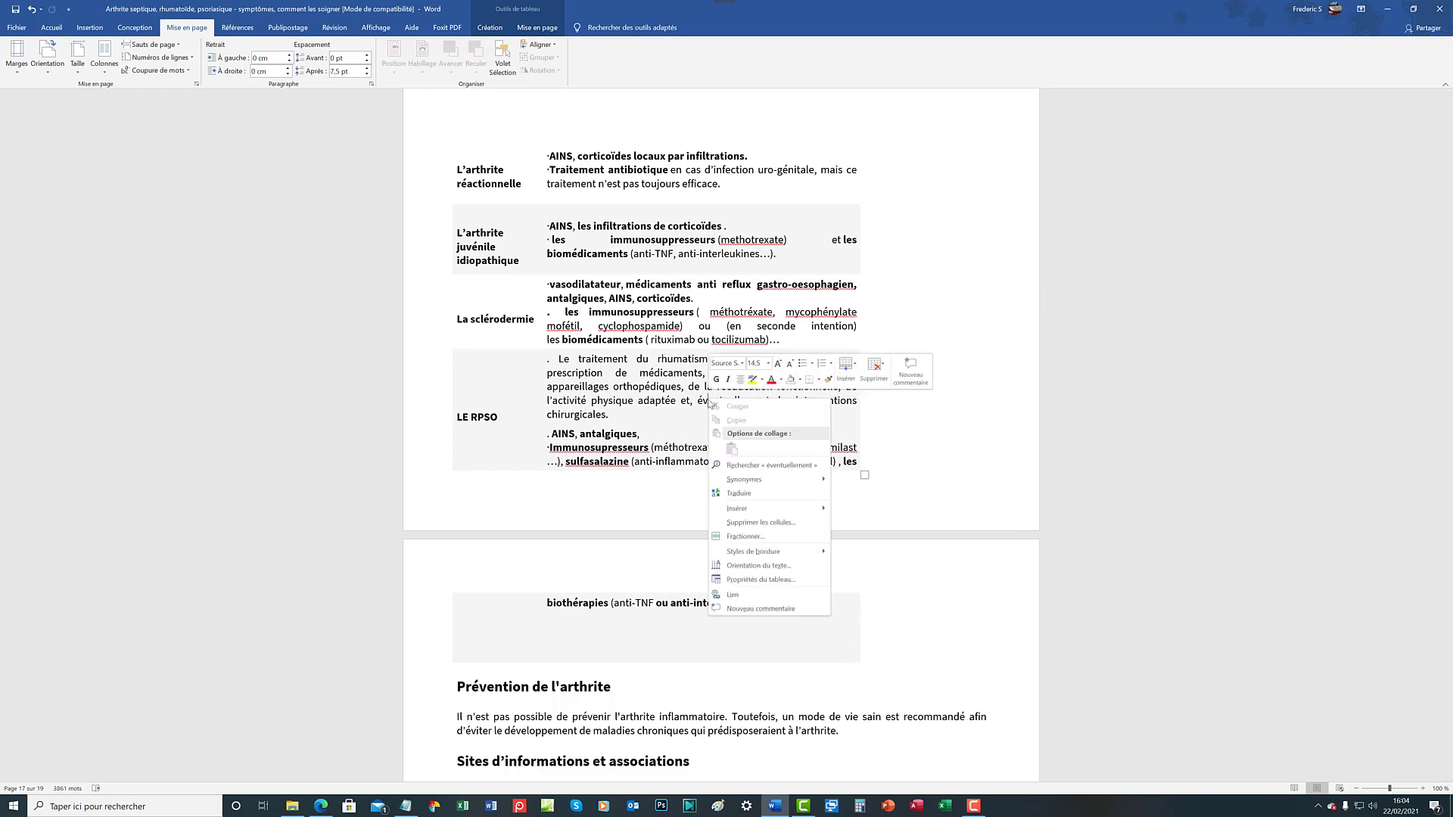
click(760, 579)
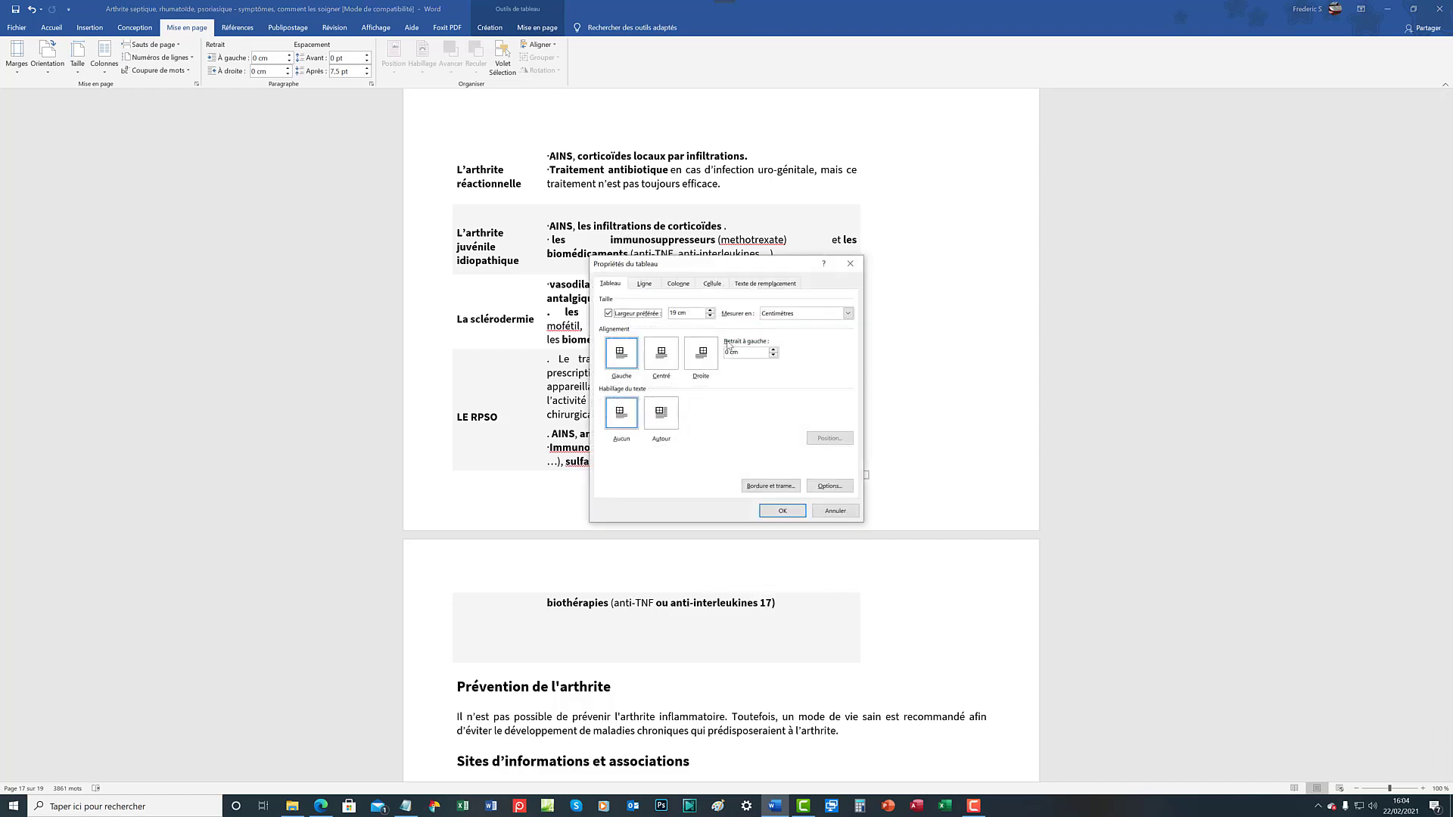
drag(687, 313, 659, 314)
text(20)
click(782, 510)
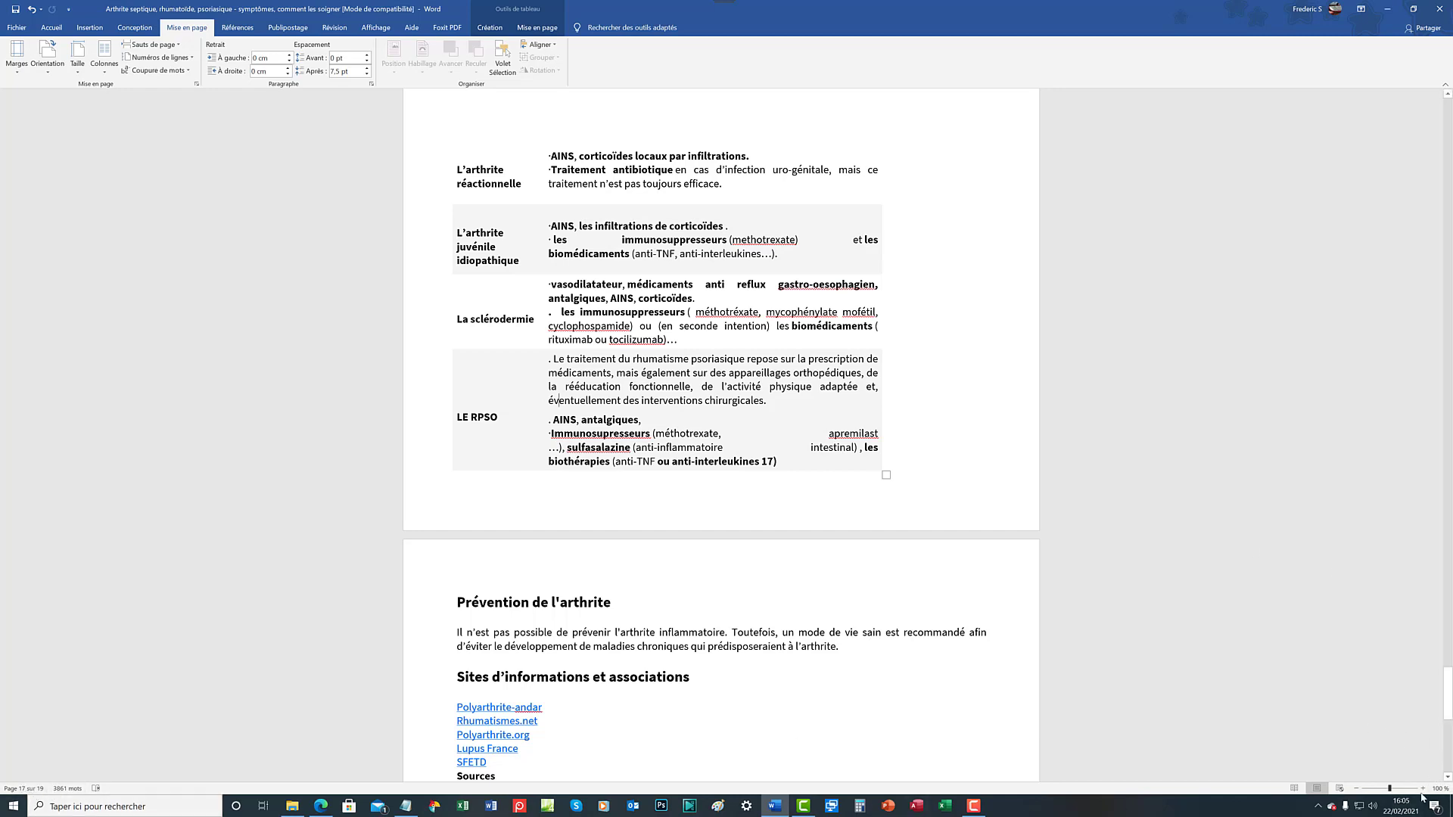
Check the resized table across its pages, return to the article's first page and save the document.
drag(1449, 709, 1443, 598)
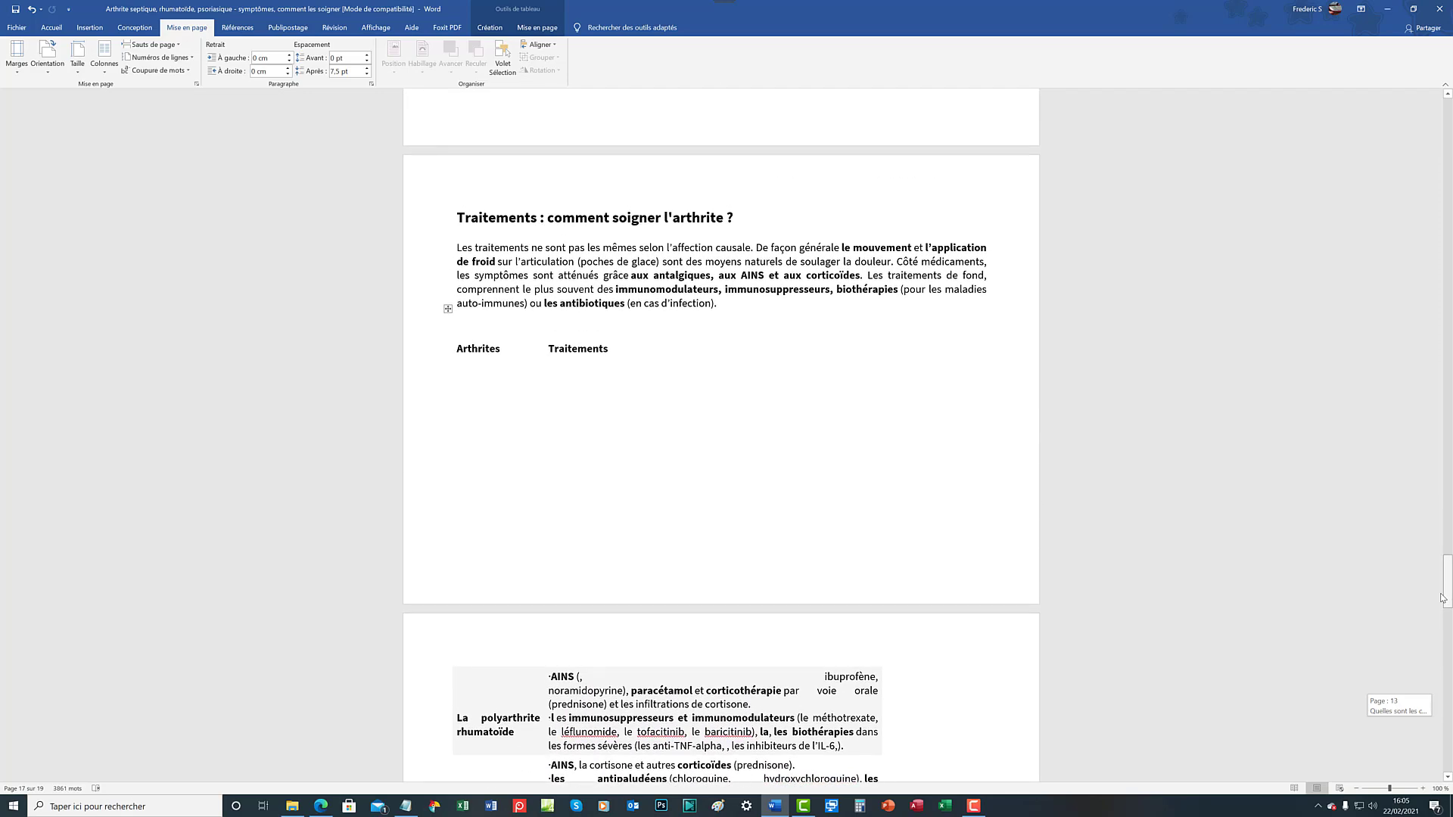
drag(1442, 597, 1447, 715)
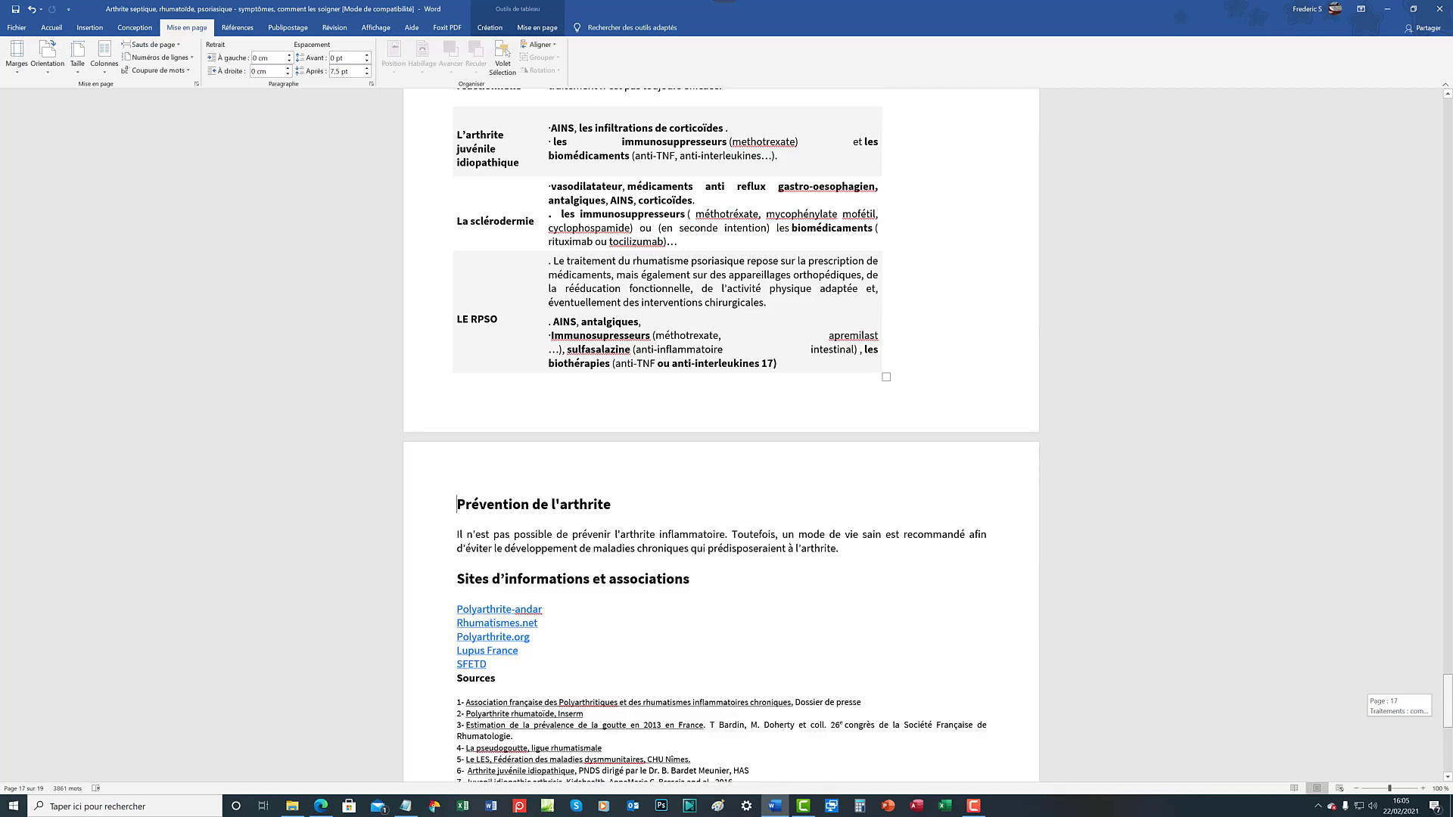
drag(1446, 715, 1445, 141)
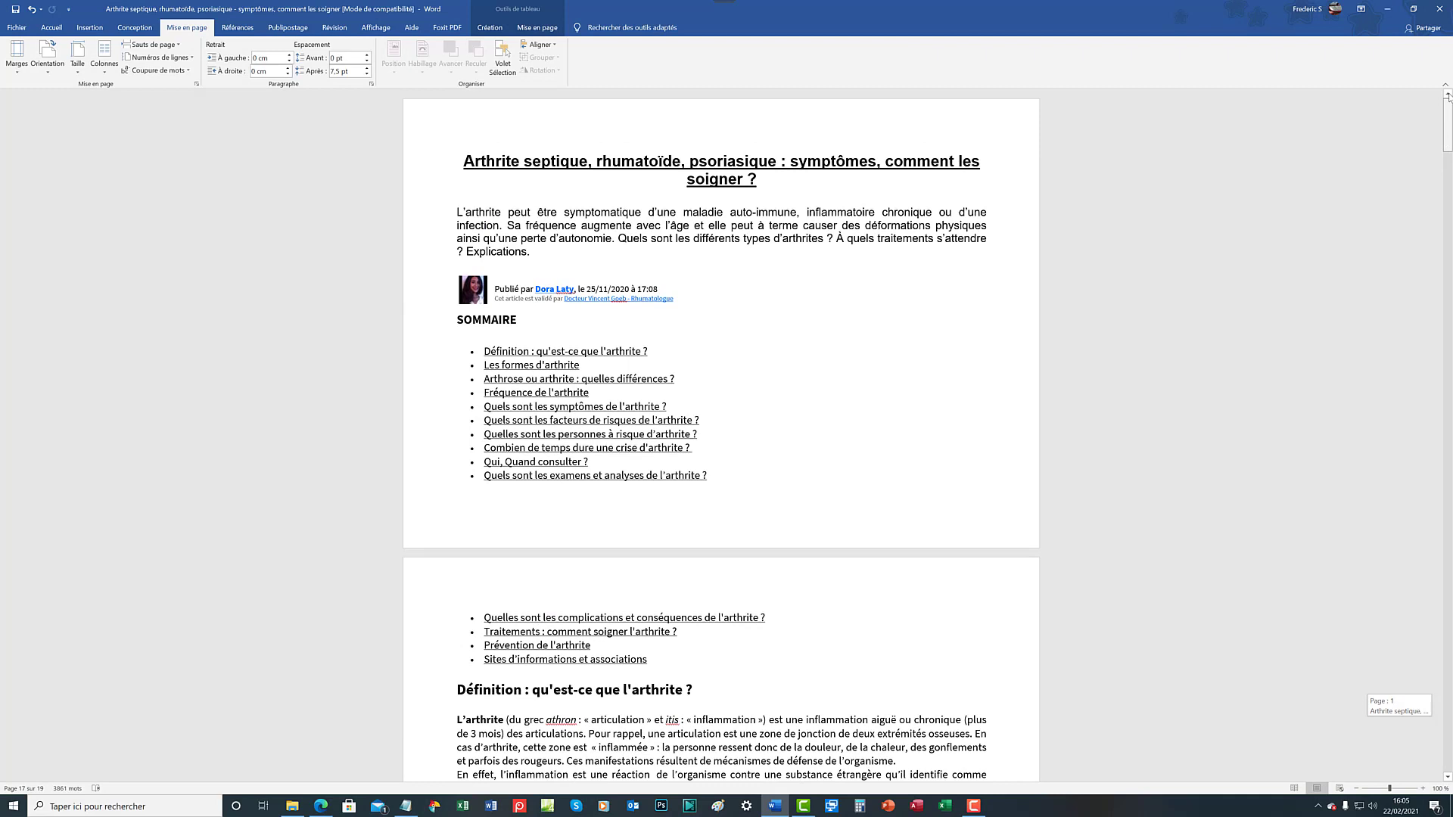
click(862, 227)
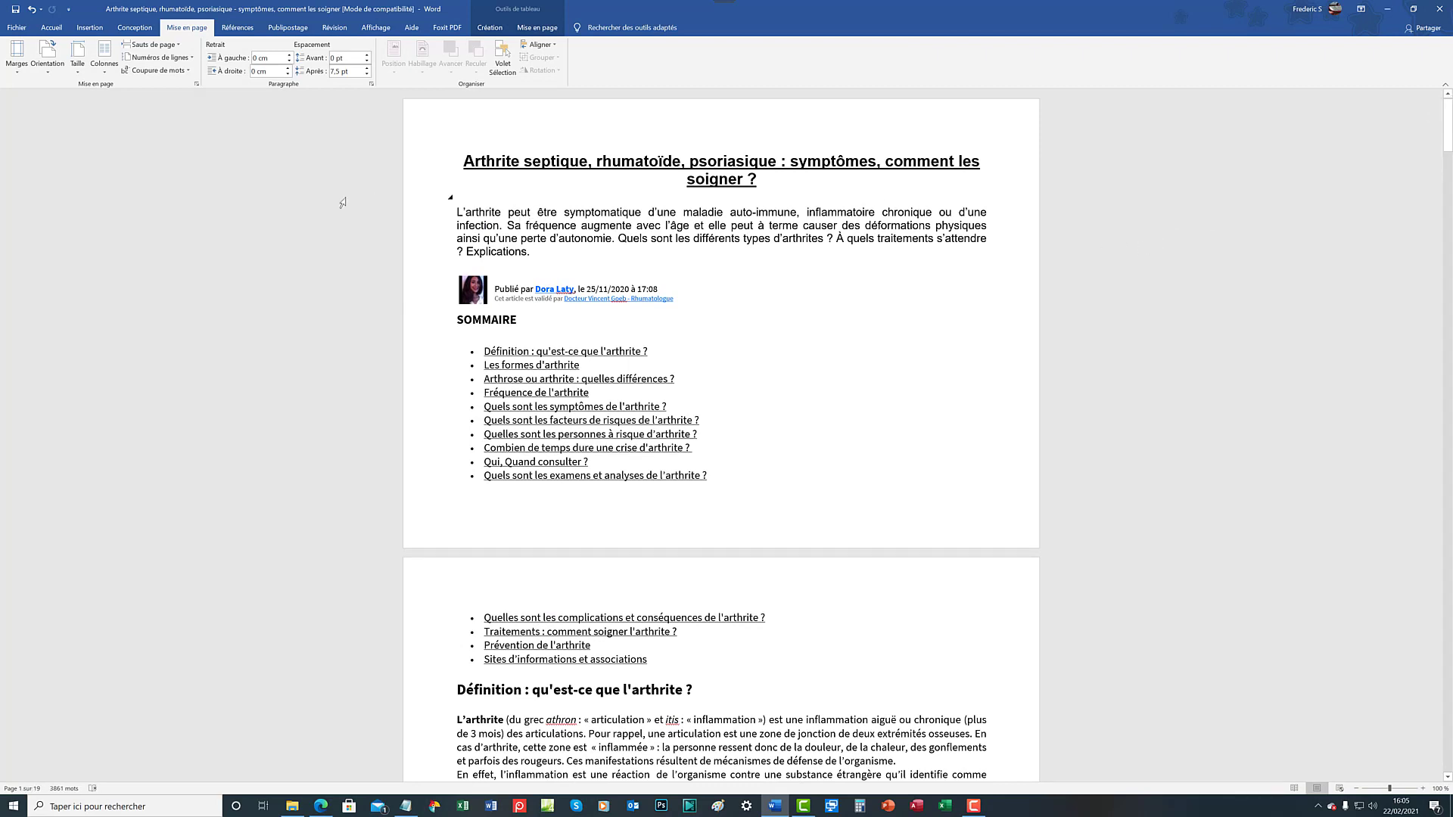
click(16, 10)
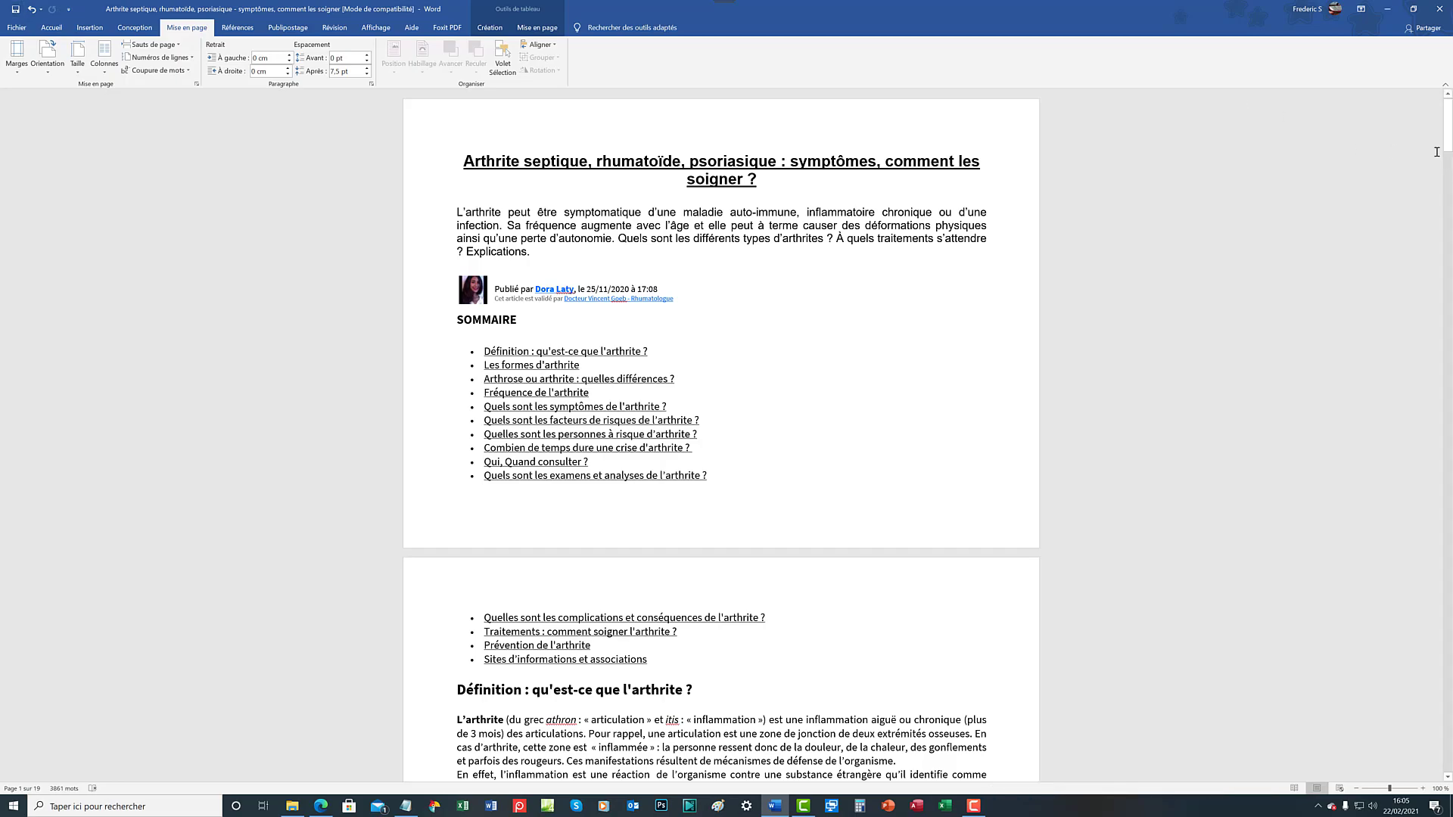
Select all rows of the table from LE RPSO up to the Arthrites/Traitements header and left-align their text.
drag(1447, 134, 1447, 696)
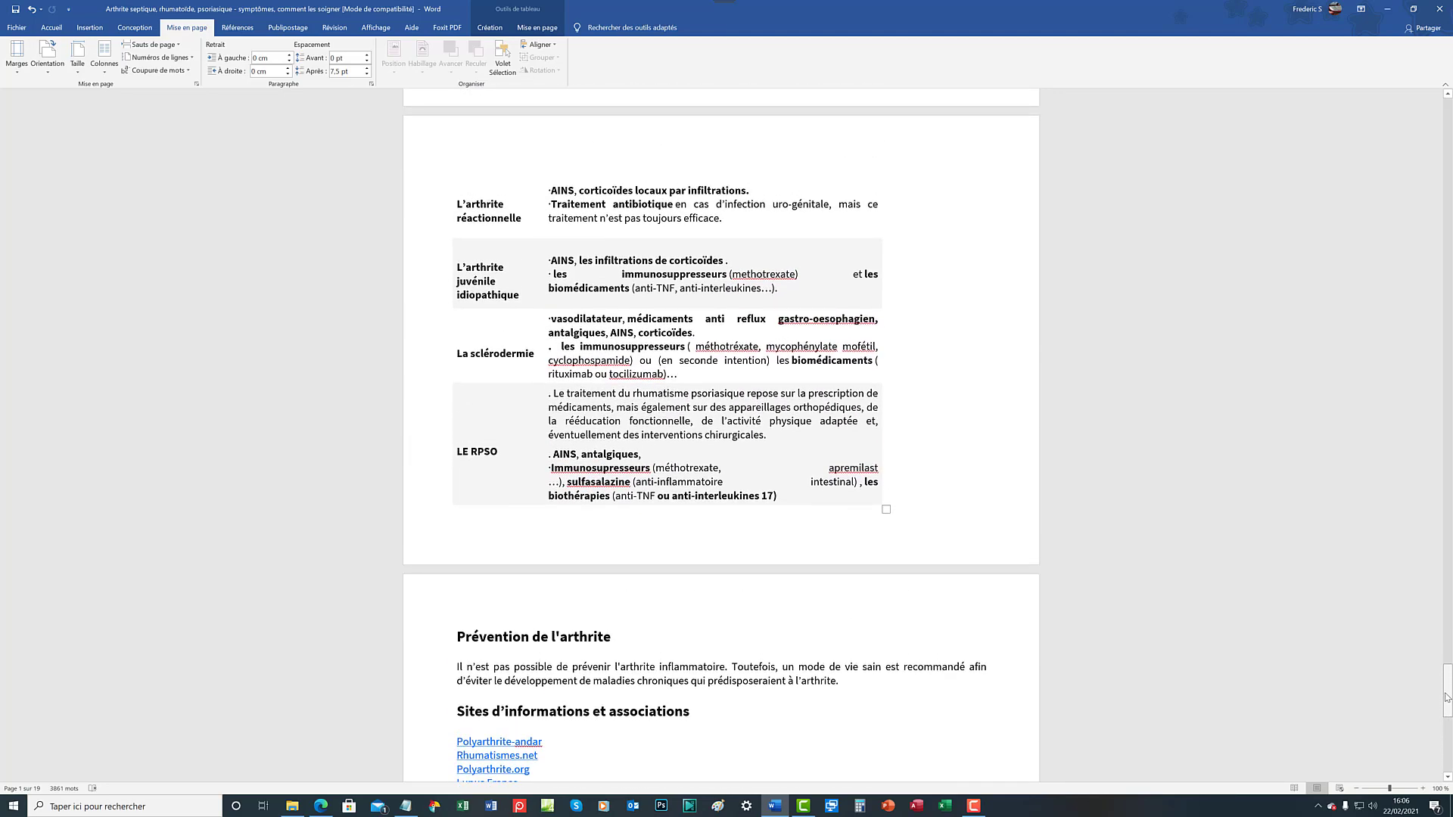
click(800, 497)
drag(793, 492, 545, 647)
click(469, 670)
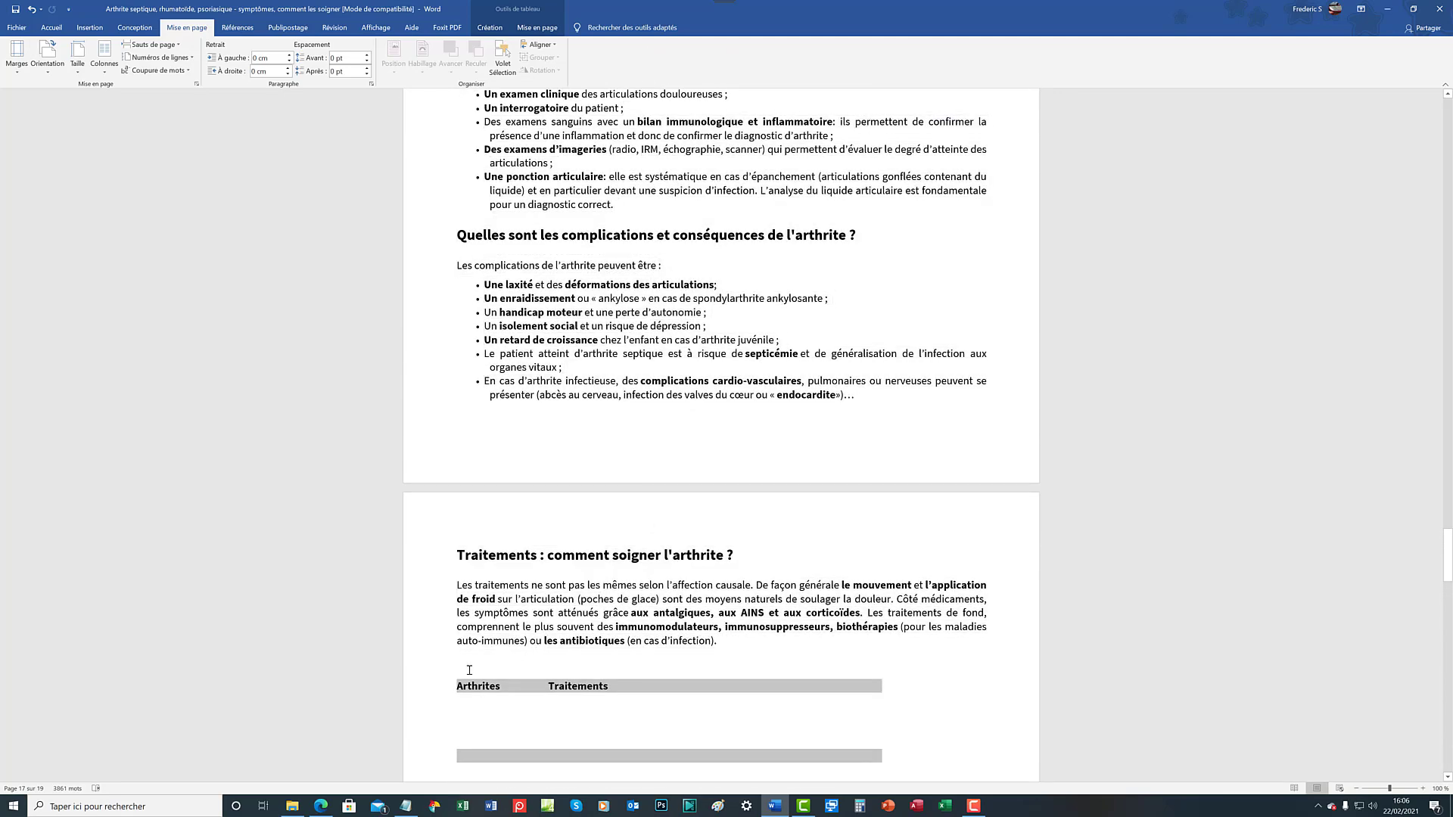
scroll(469, 669, down, 1)
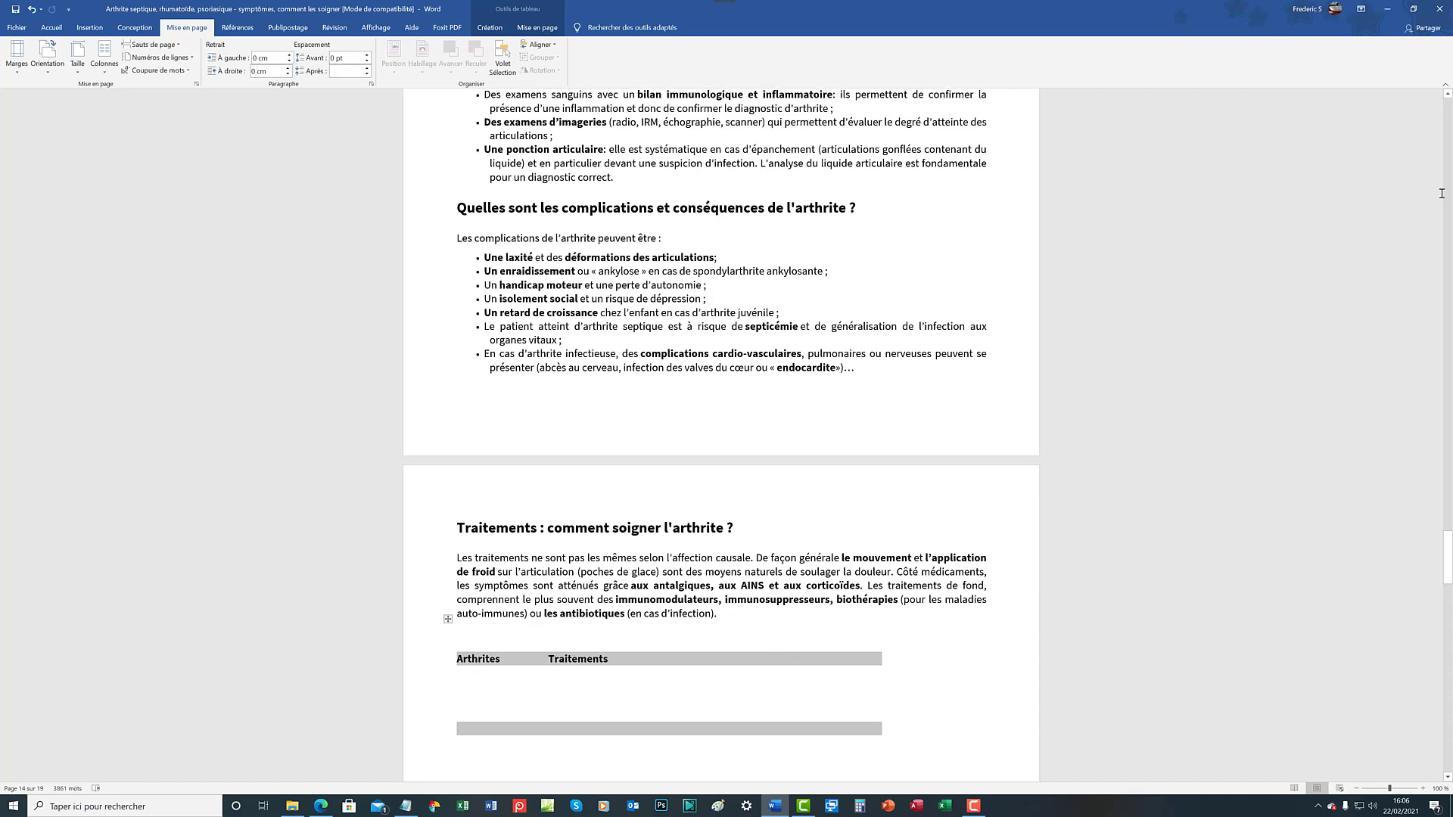
drag(1449, 545, 1450, 658)
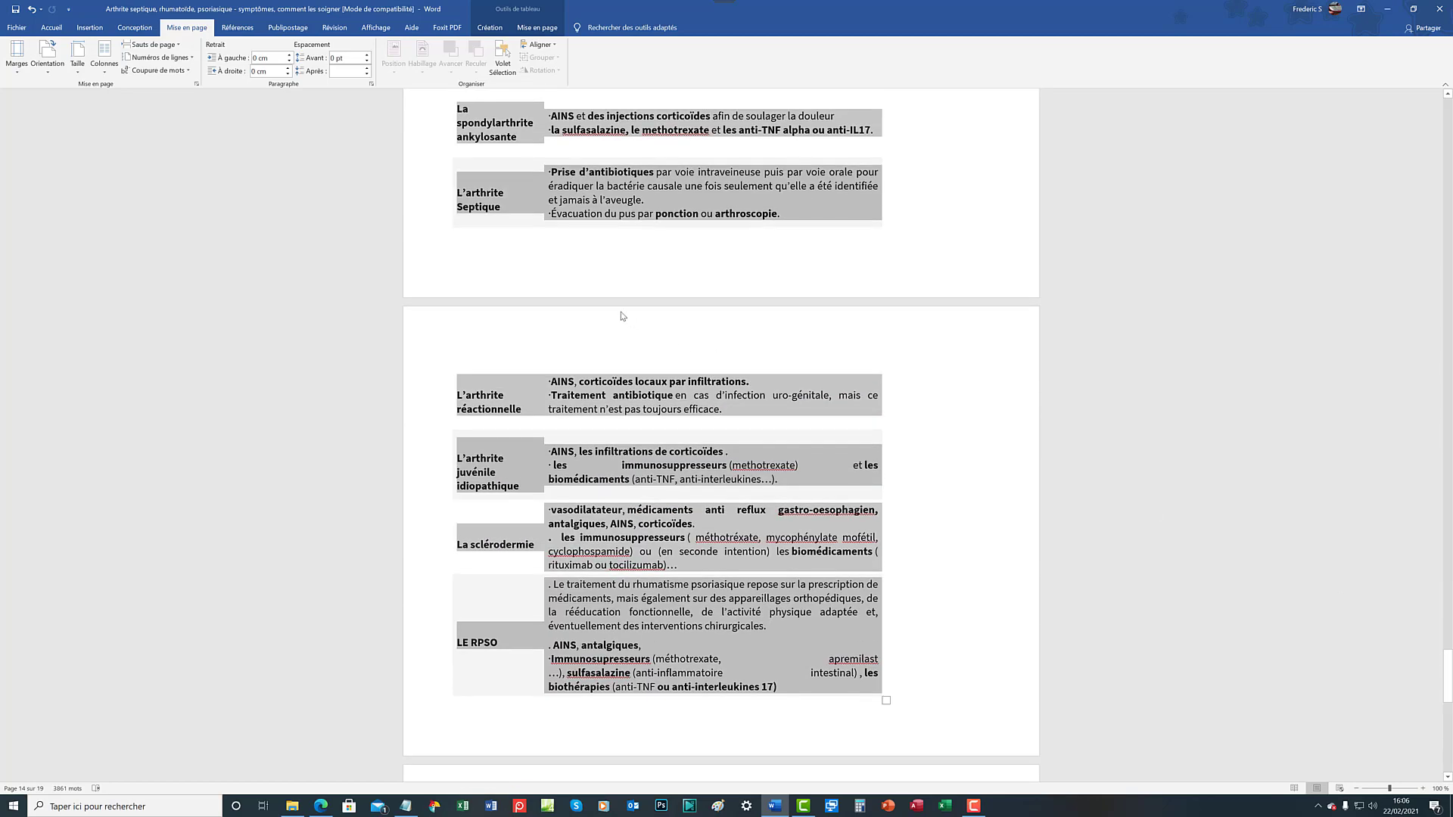
click(65, 29)
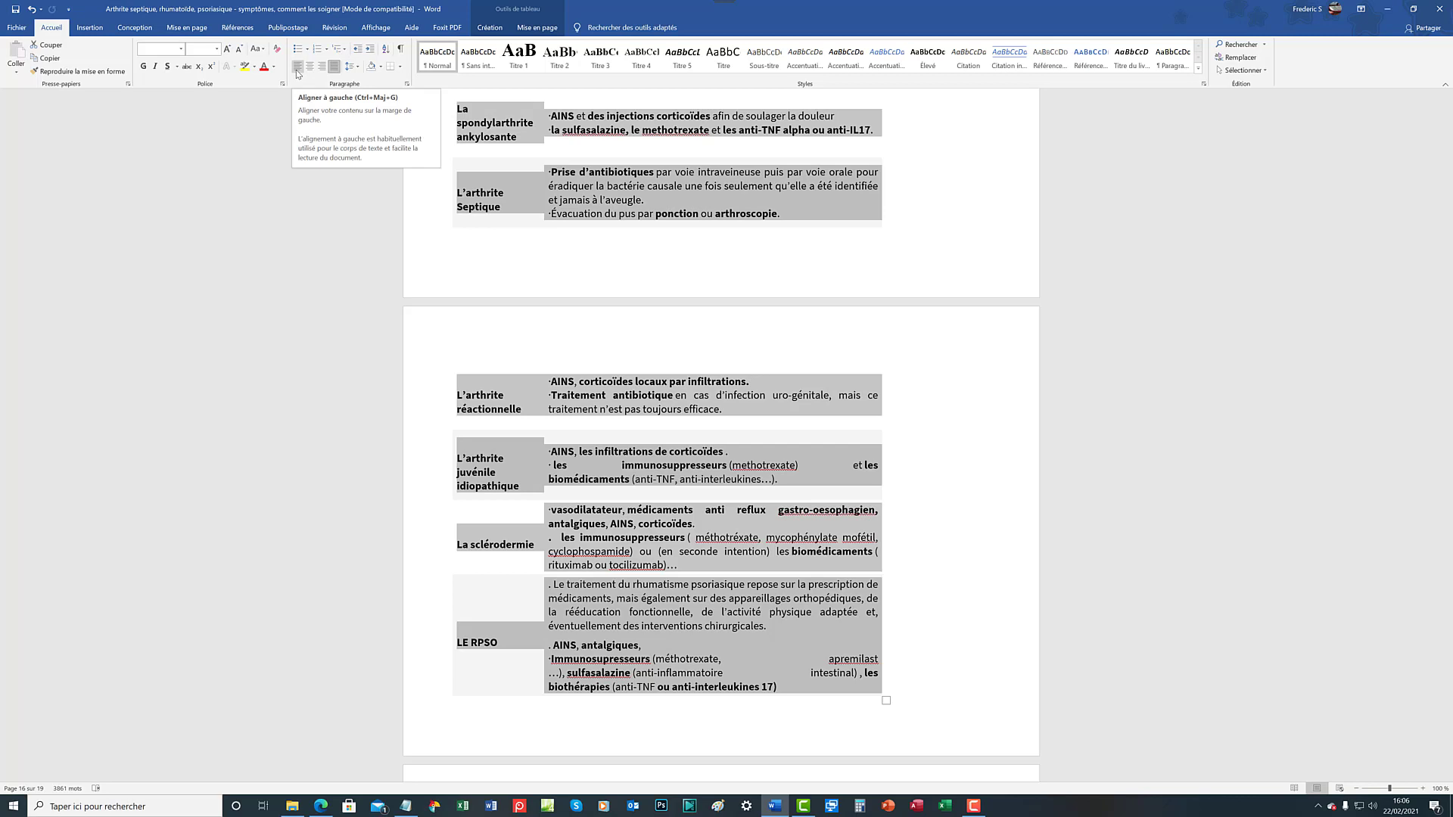
click(297, 74)
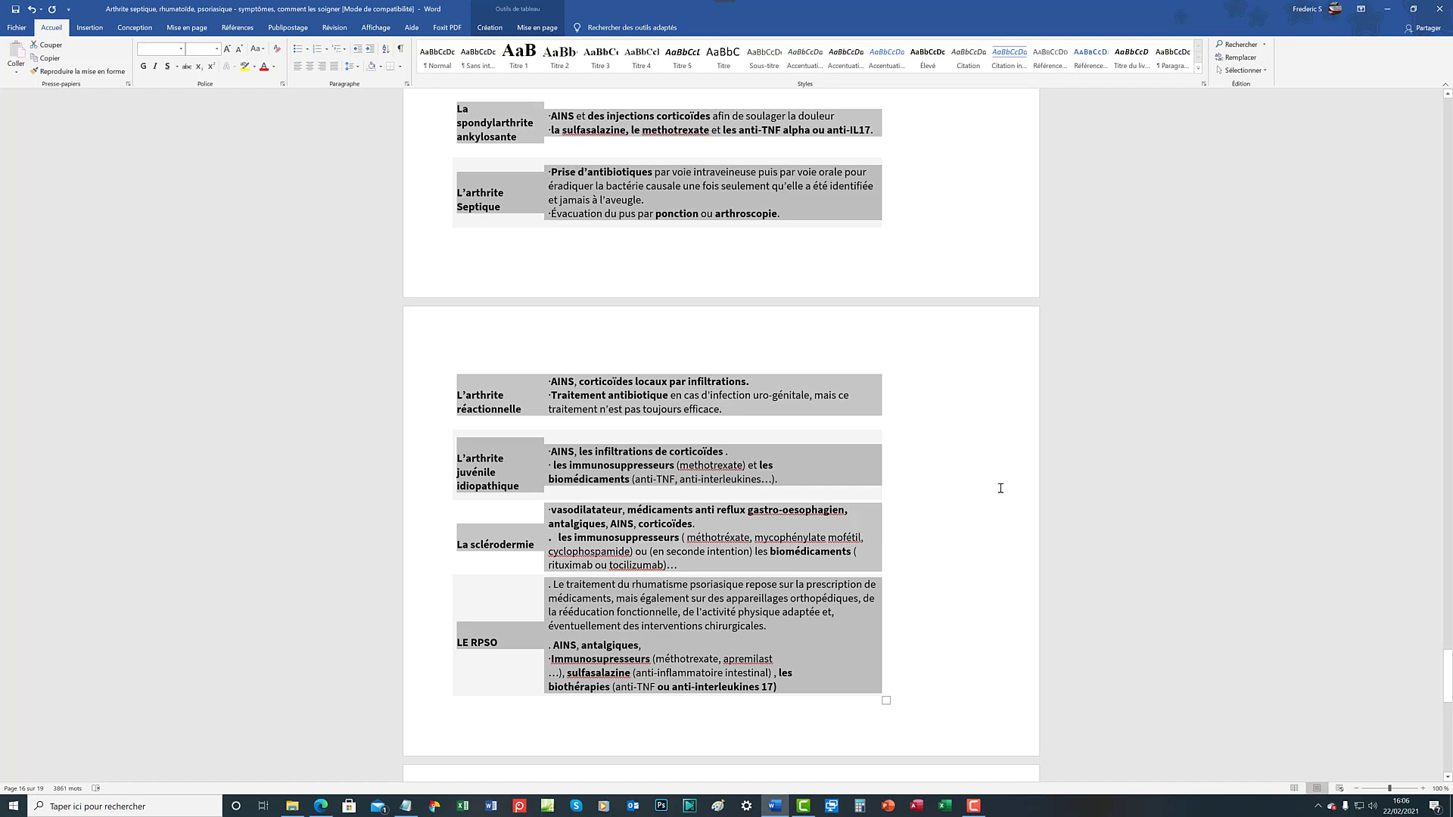
Look back over the article's earlier pages and save the document with the left-aligned table.
drag(1445, 676, 1444, 473)
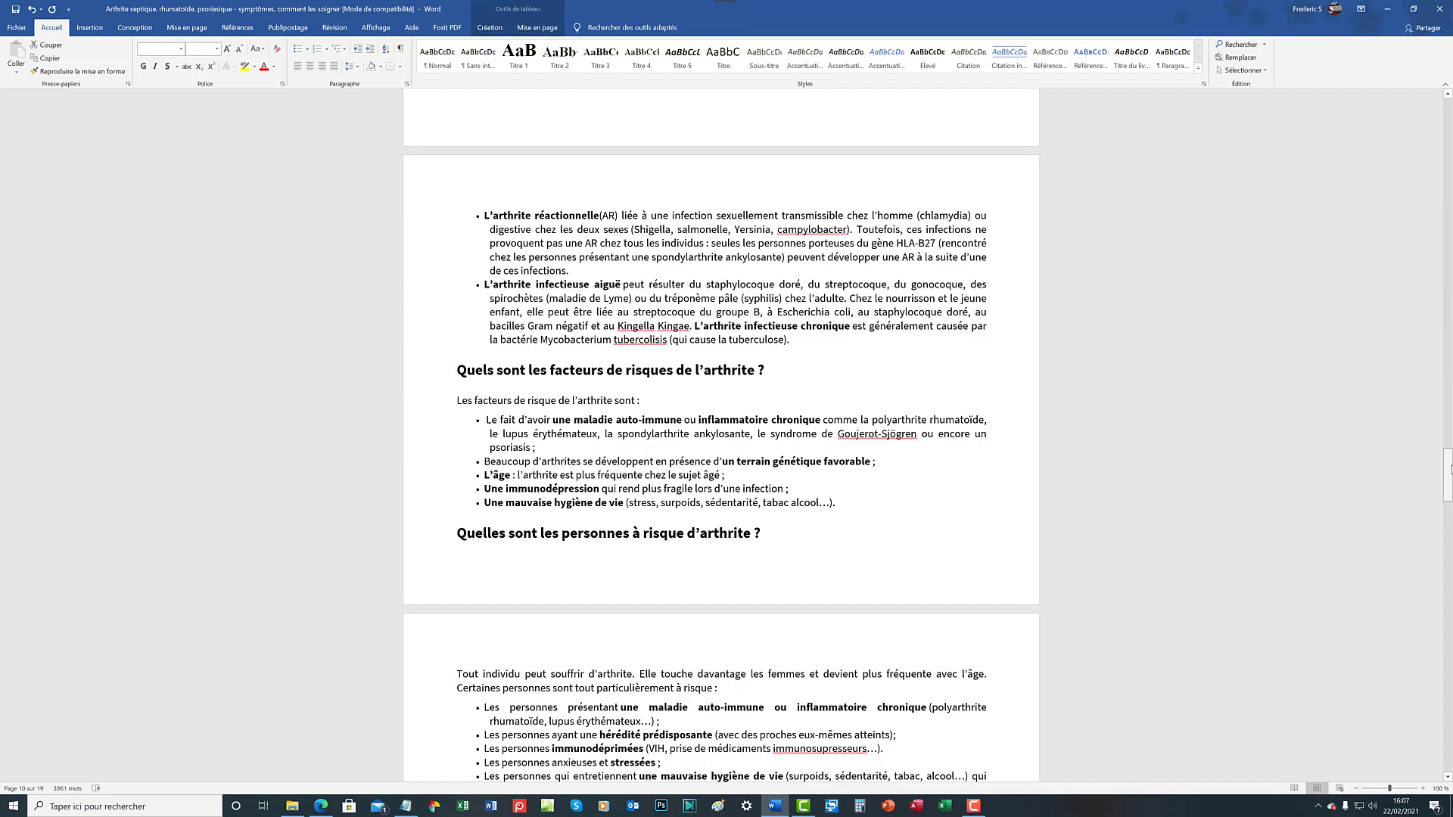
drag(1447, 448, 1448, 490)
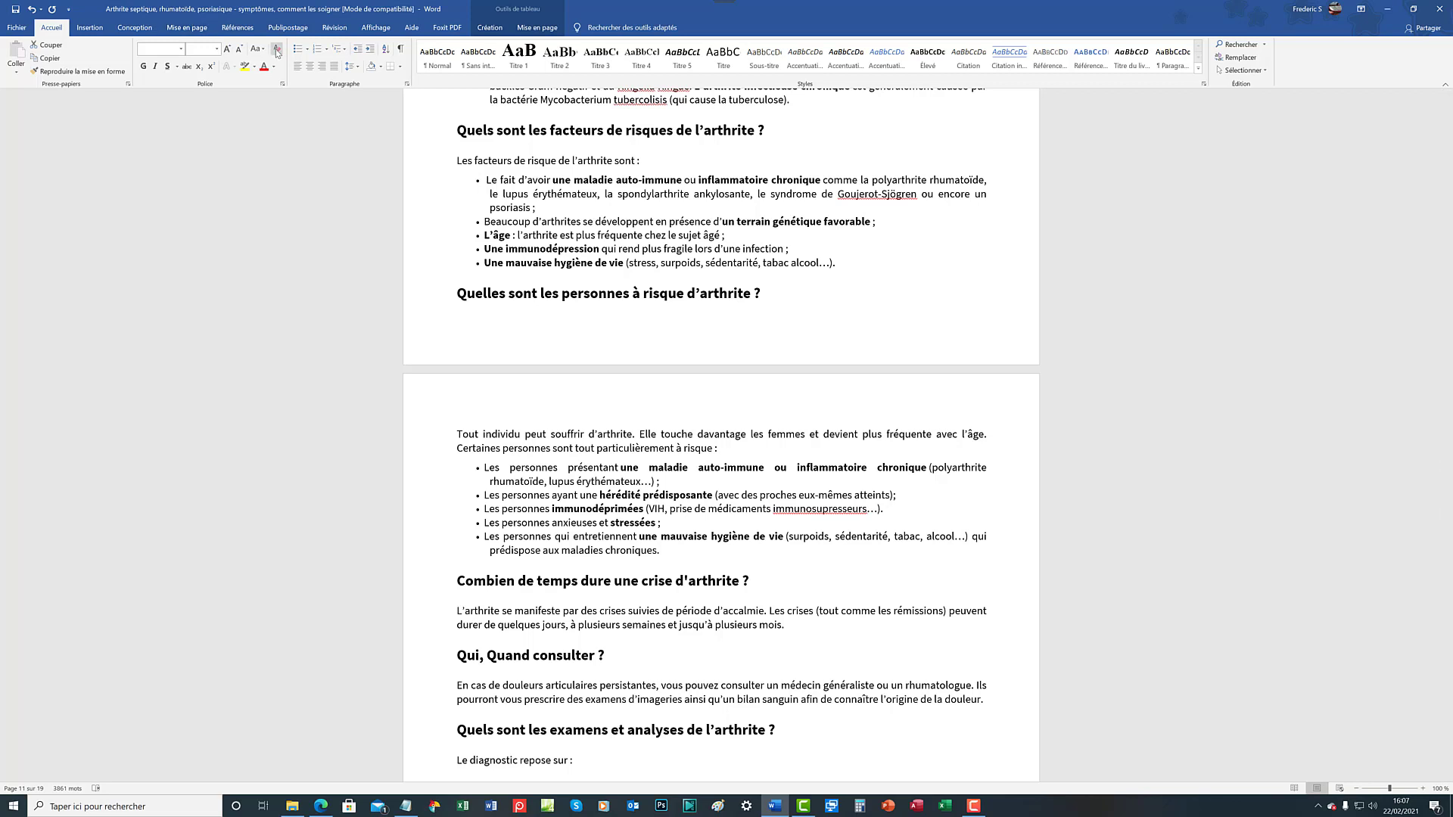
click(14, 10)
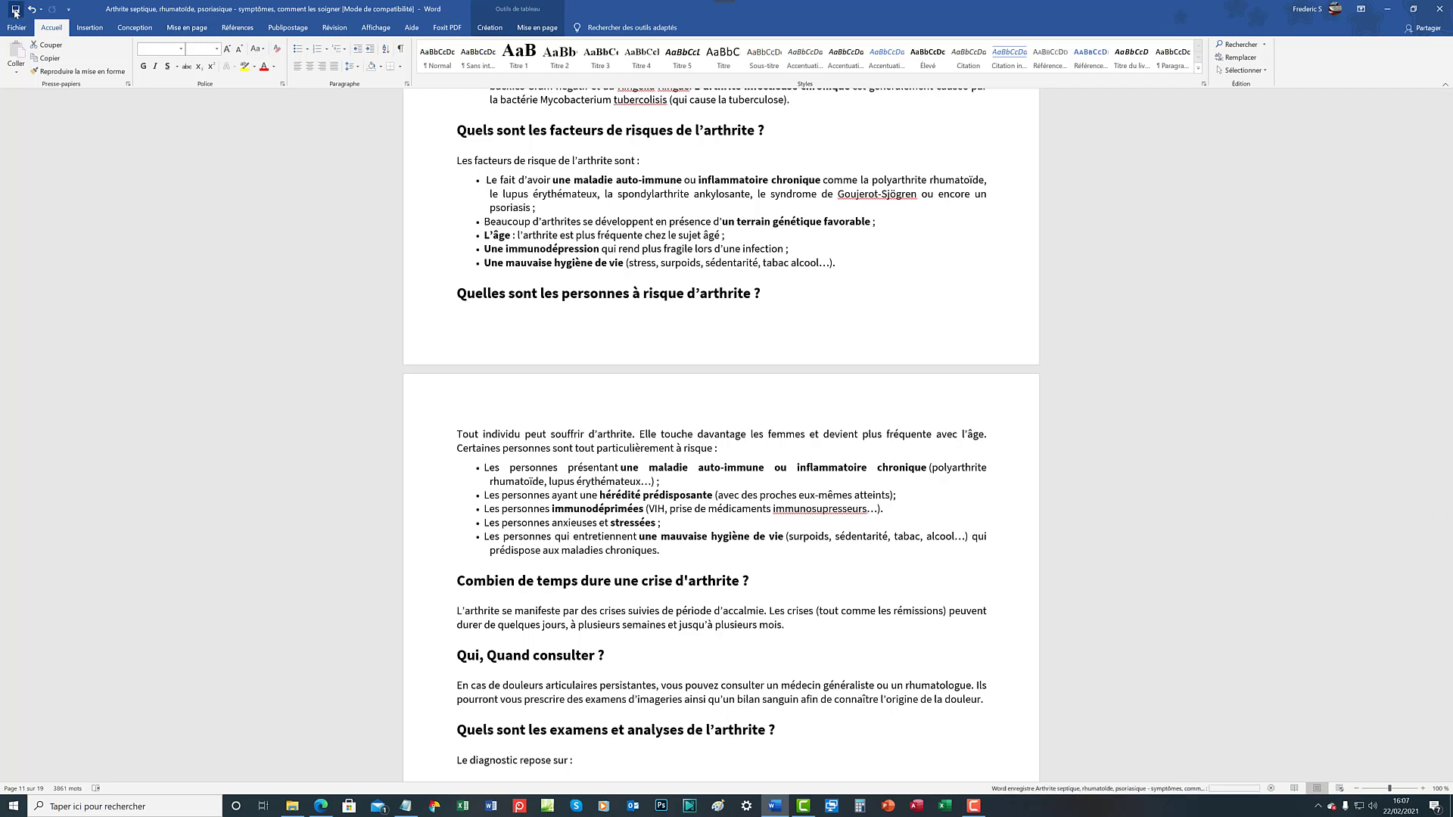